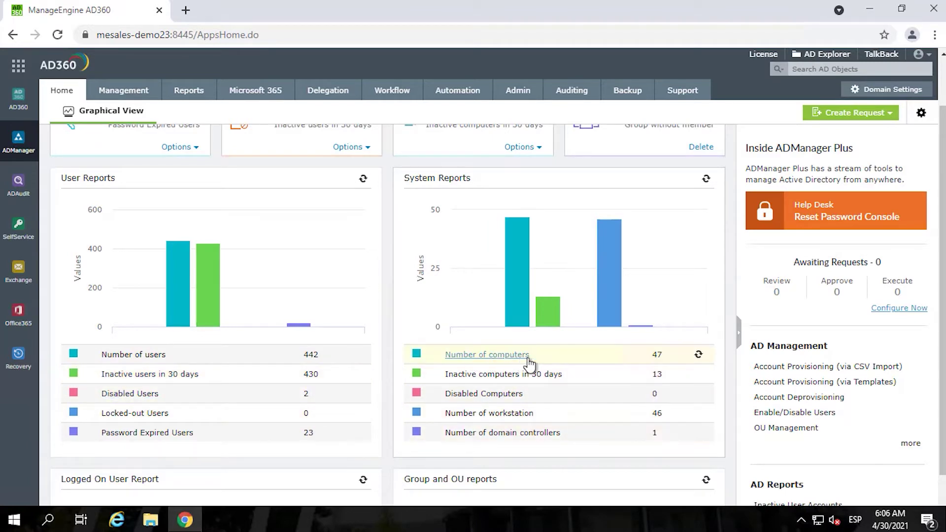
# - Switch to the Management tab to list User Management tasks such as Create Single User
pyautogui.scroll(-3, 540, 395)
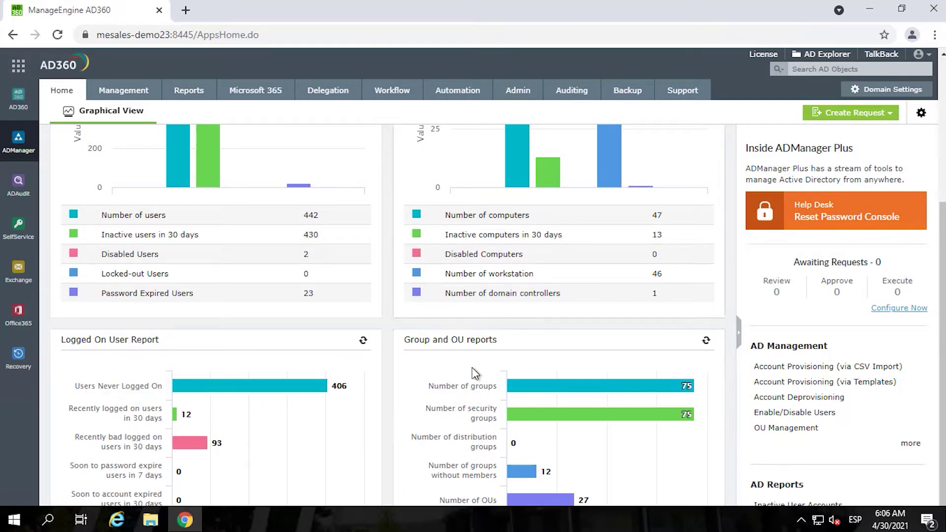
pyautogui.scroll(4, 377, 286)
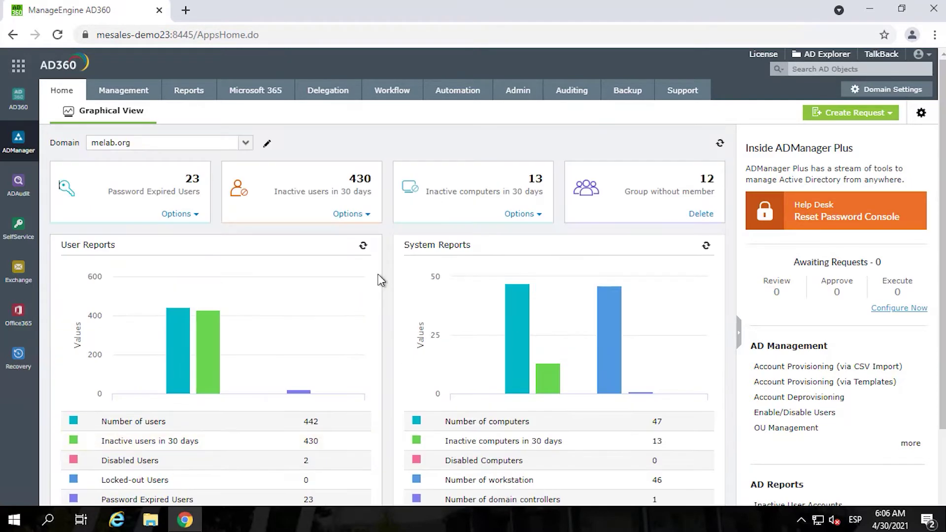
pyautogui.click(126, 93)
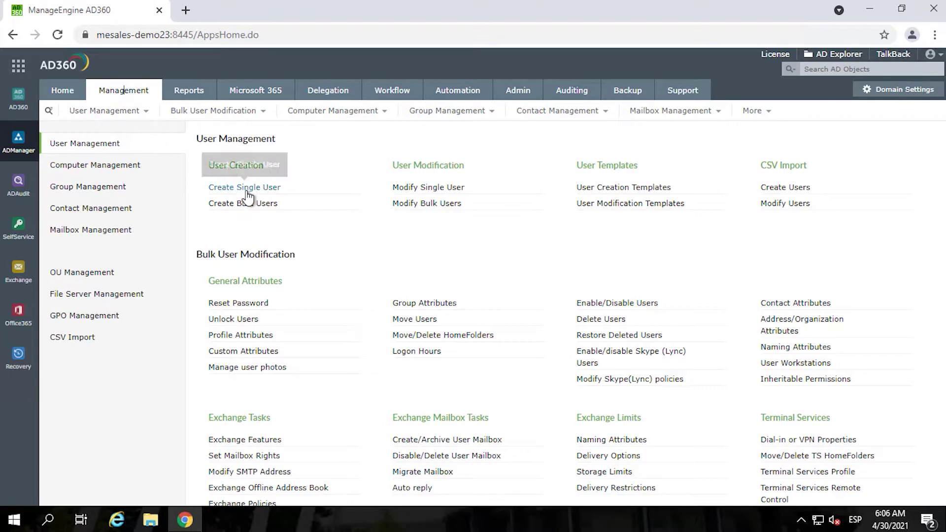
# - Open the MSPAS user creation template from User Creation Templates and review its general settings
pyautogui.click(617, 194)
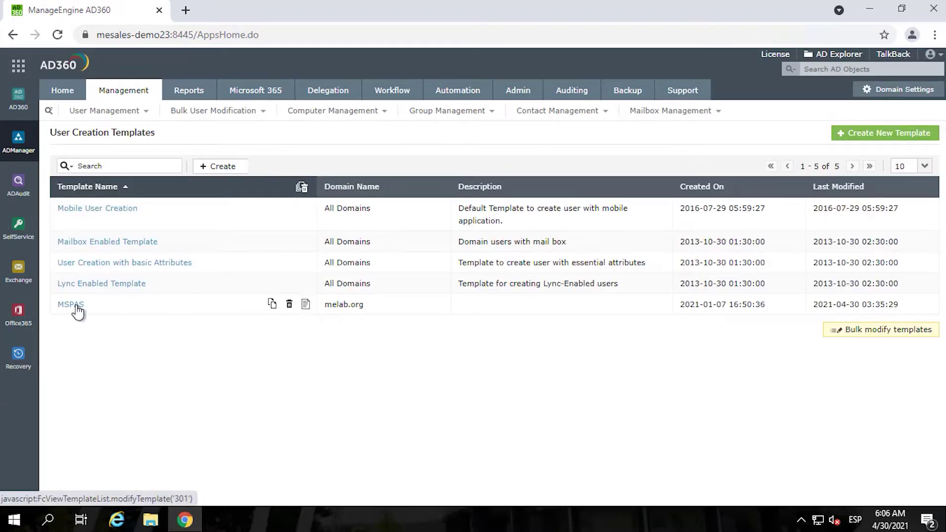
pyautogui.click(72, 305)
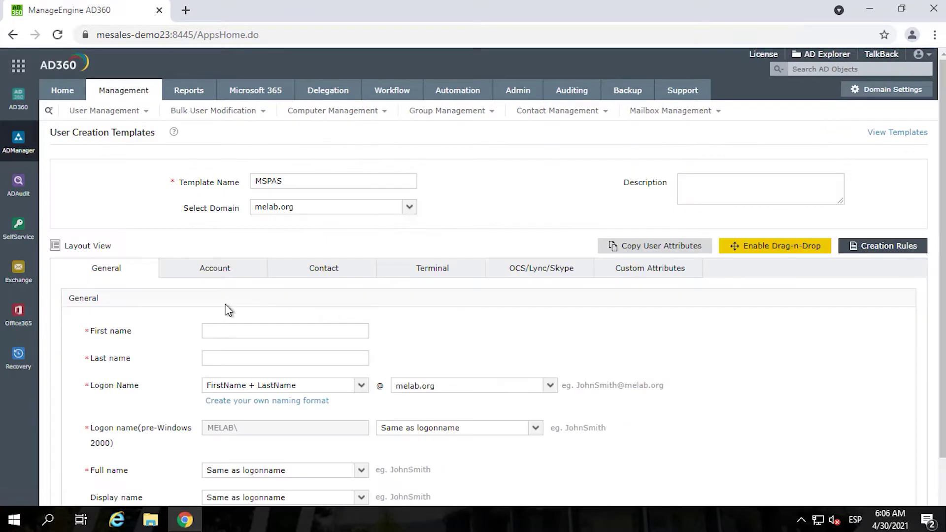
pyautogui.scroll(-3, 228, 309)
pyautogui.scroll(3, 221, 302)
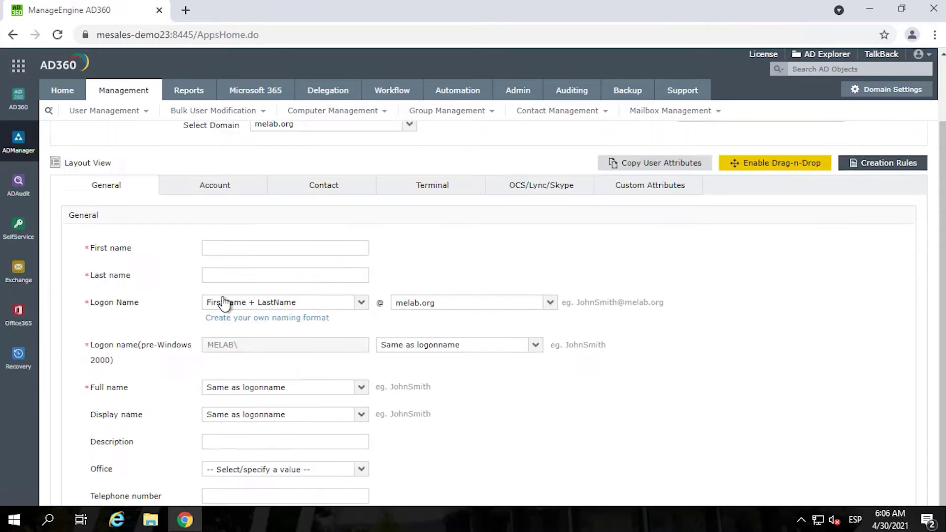
pyautogui.scroll(-3, 205, 295)
pyautogui.scroll(2, 205, 290)
pyautogui.scroll(1, 207, 266)
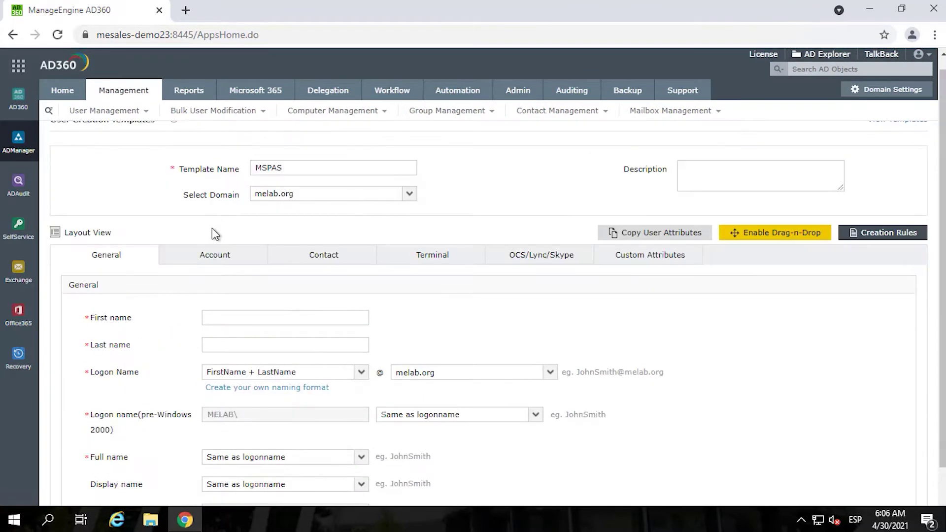
pyautogui.scroll(-2, 238, 322)
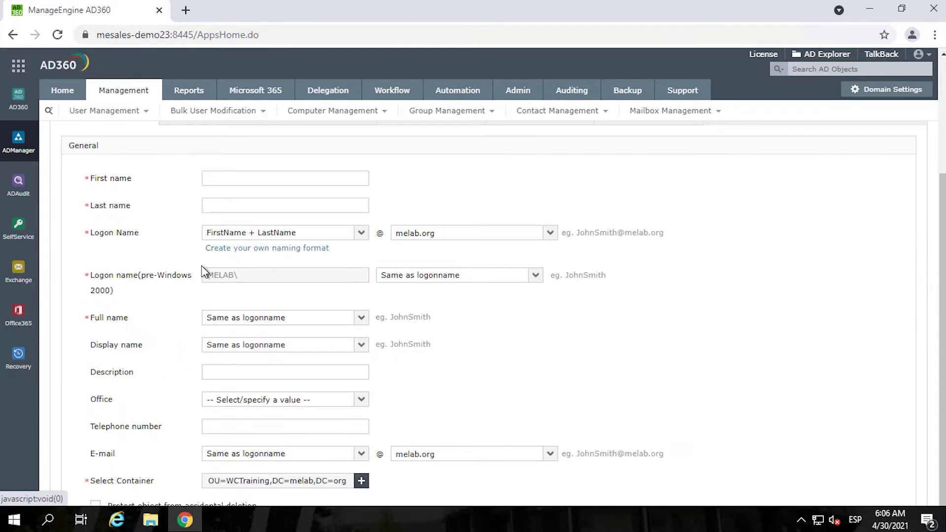
pyautogui.scroll(1, 206, 246)
pyautogui.scroll(1, 206, 247)
# - Check the template's Account and Contact tabs, showing Title Help Desk Technician and Department Finance
pyautogui.click(223, 258)
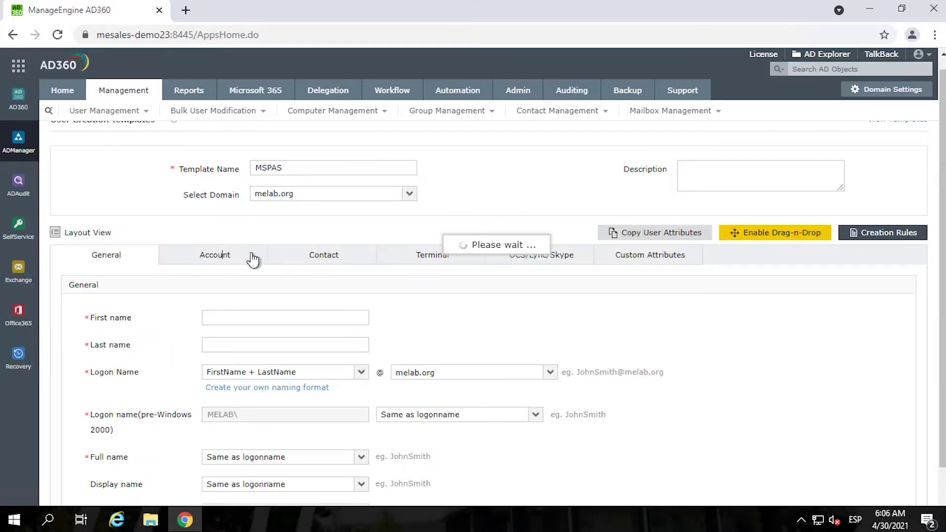
pyautogui.click(323, 255)
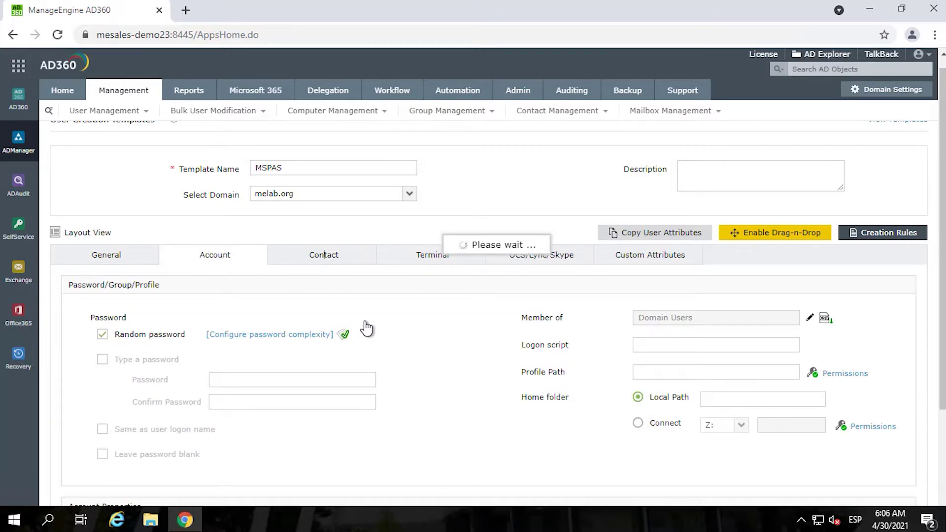
pyautogui.scroll(-1, 298, 360)
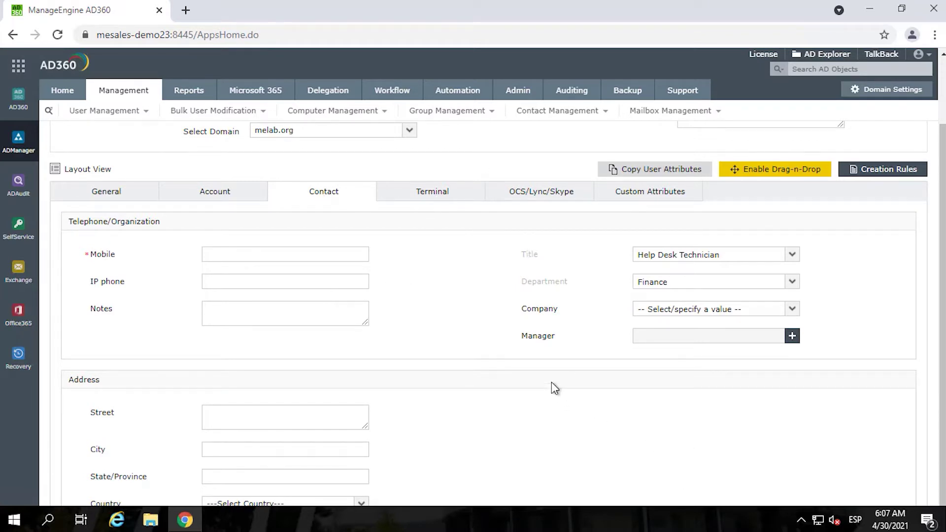
pyautogui.scroll(2, 551, 378)
pyautogui.scroll(-2, 551, 383)
pyautogui.scroll(2, 552, 388)
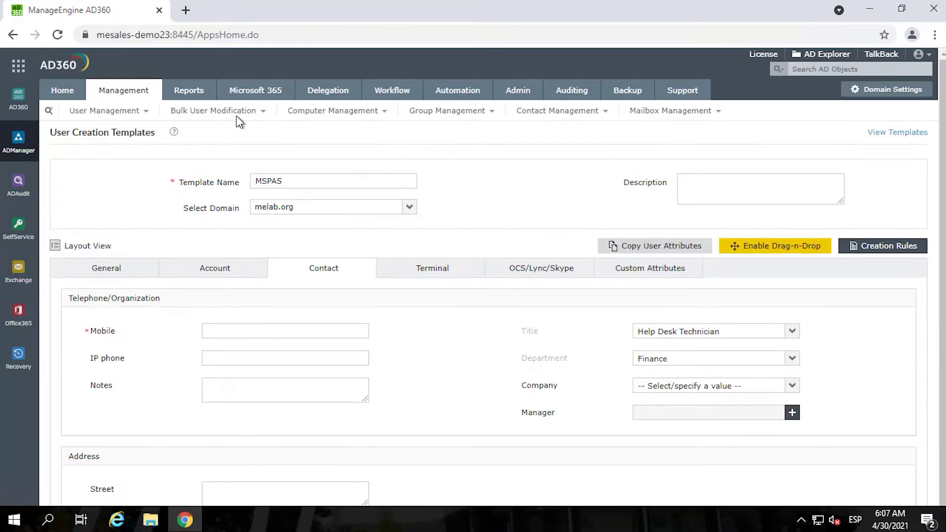
# - Start a Create Single User task using the MSPAS template
pyautogui.click(125, 94)
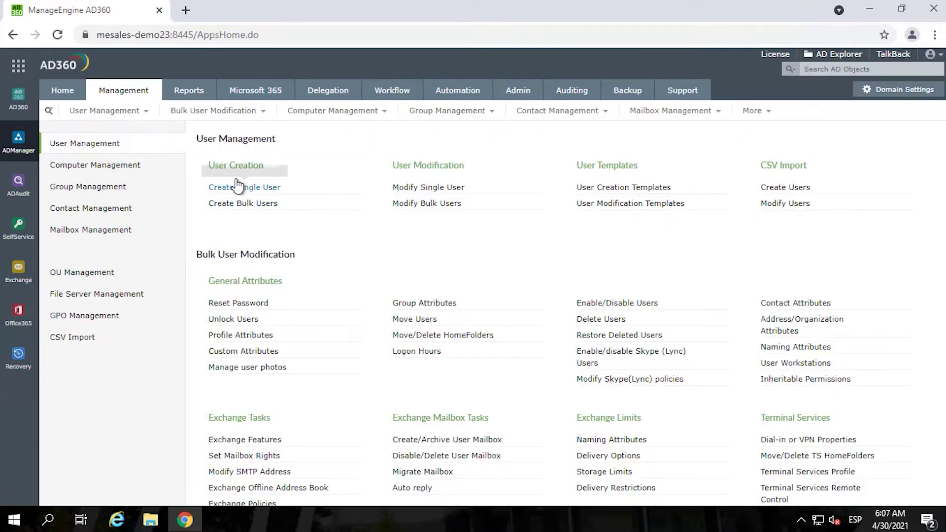
pyautogui.click(244, 189)
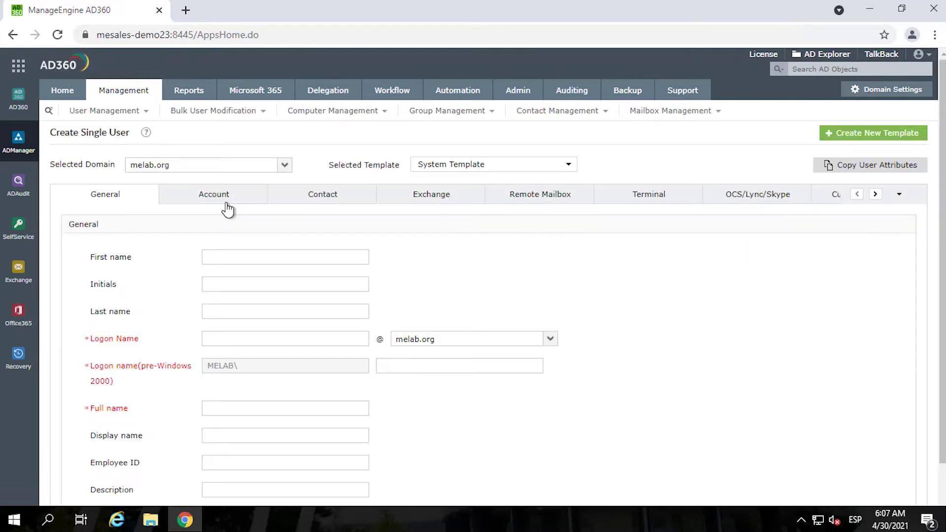
pyautogui.click(488, 166)
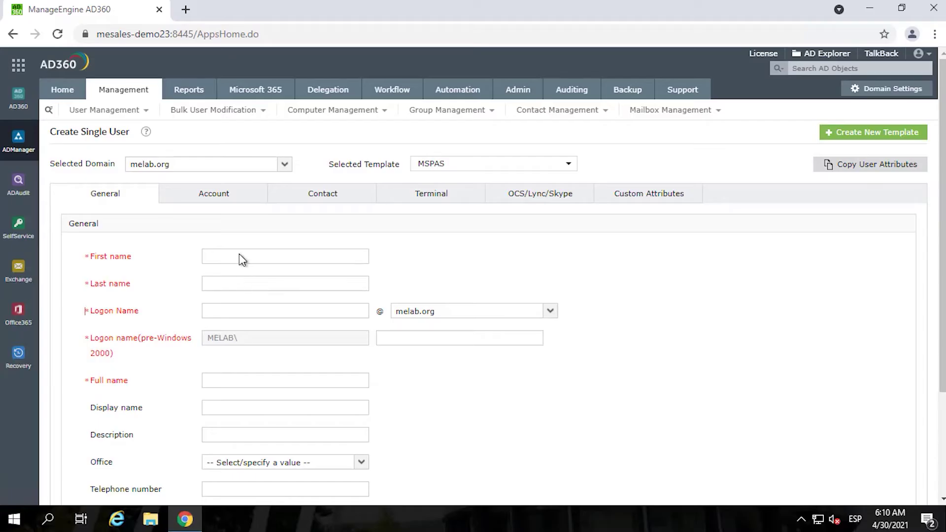
pyautogui.click(240, 254)
# - Fill in the new user's first and last name and review the account settings
pyautogui.press('Tab')
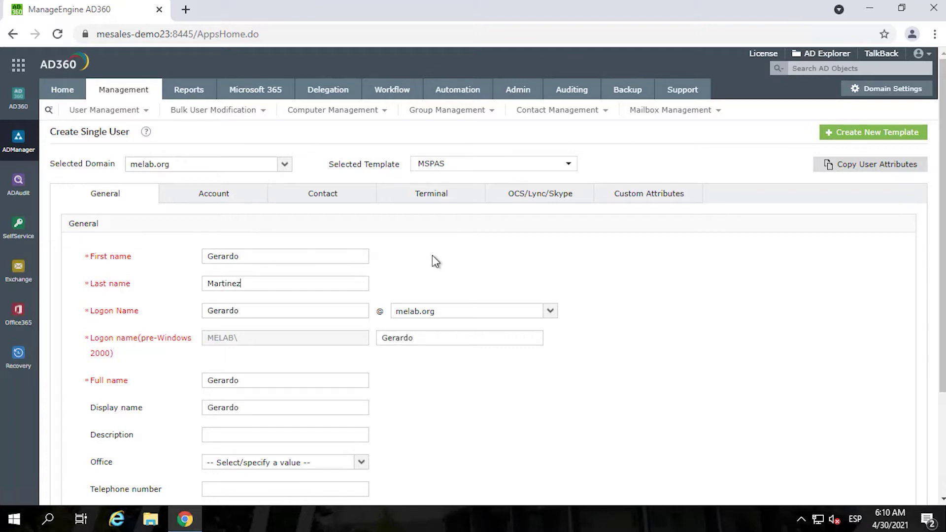
pyautogui.press('Tab')
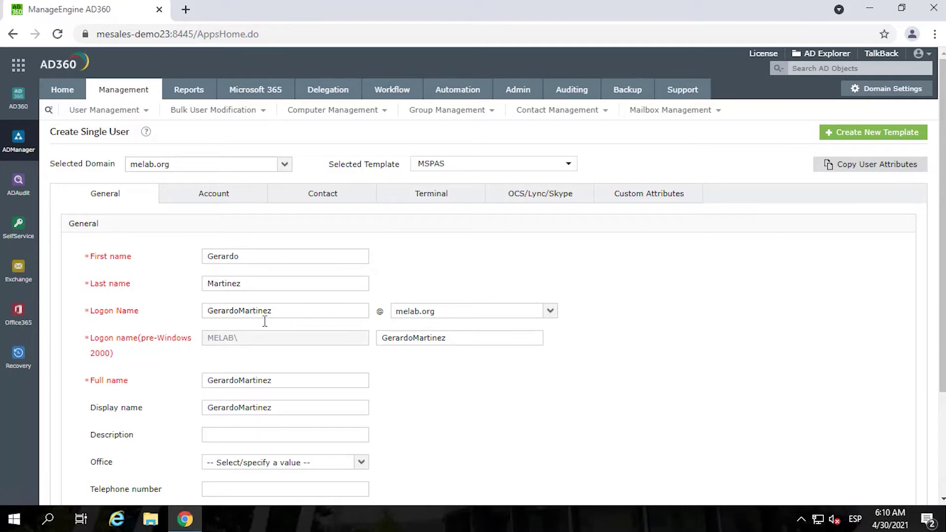
pyautogui.scroll(-3, 264, 321)
pyautogui.scroll(3, 269, 319)
pyautogui.click(212, 194)
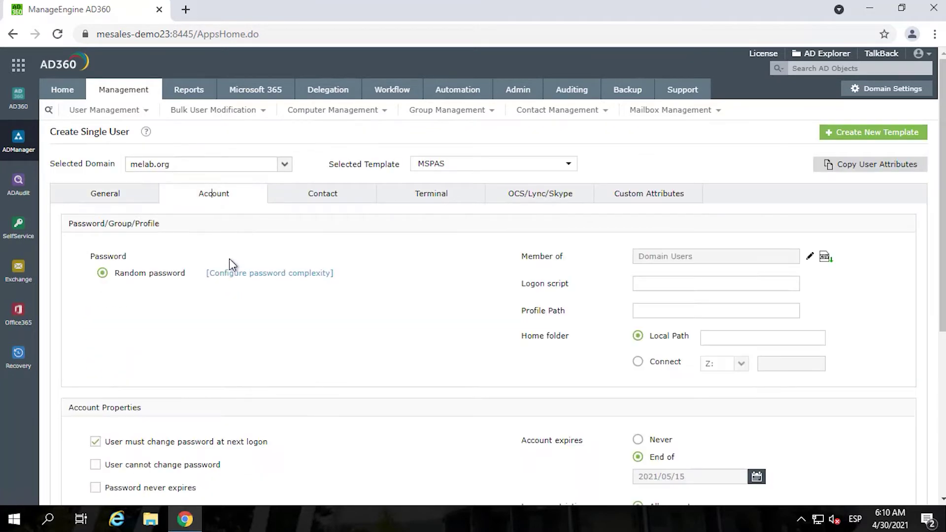
pyautogui.scroll(-3, 237, 328)
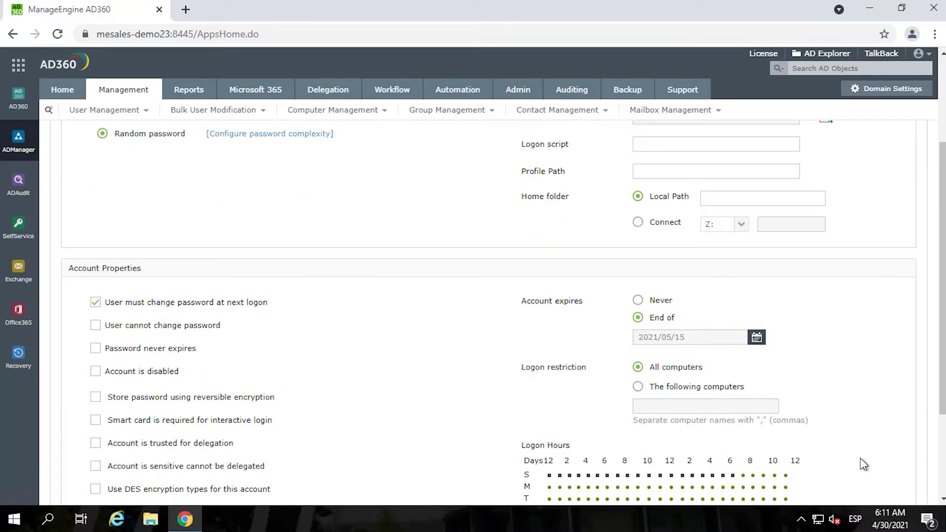
pyautogui.scroll(-3, 861, 459)
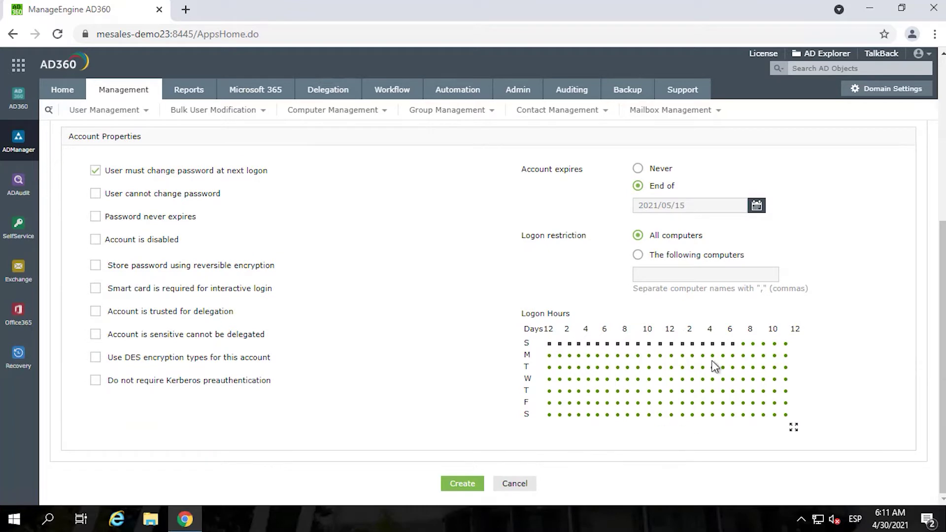
pyautogui.scroll(6, 391, 391)
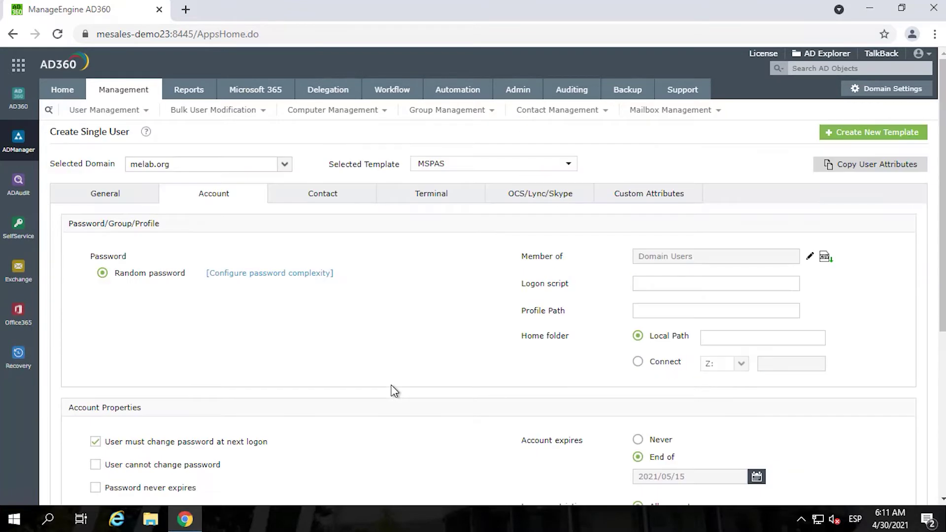
# - Enter the user's mobile number on the Contact tab and create the account
pyautogui.click(318, 206)
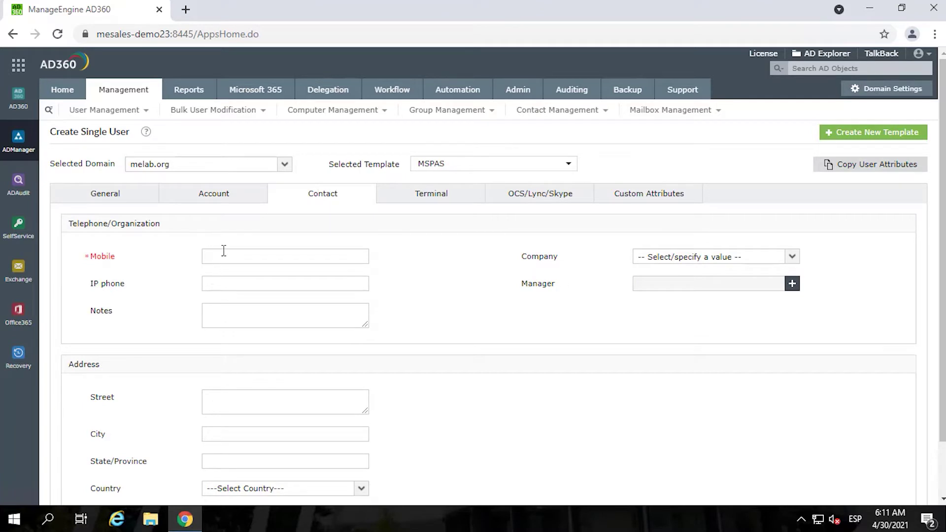
pyautogui.click(223, 252)
pyautogui.scroll(-1, 365, 299)
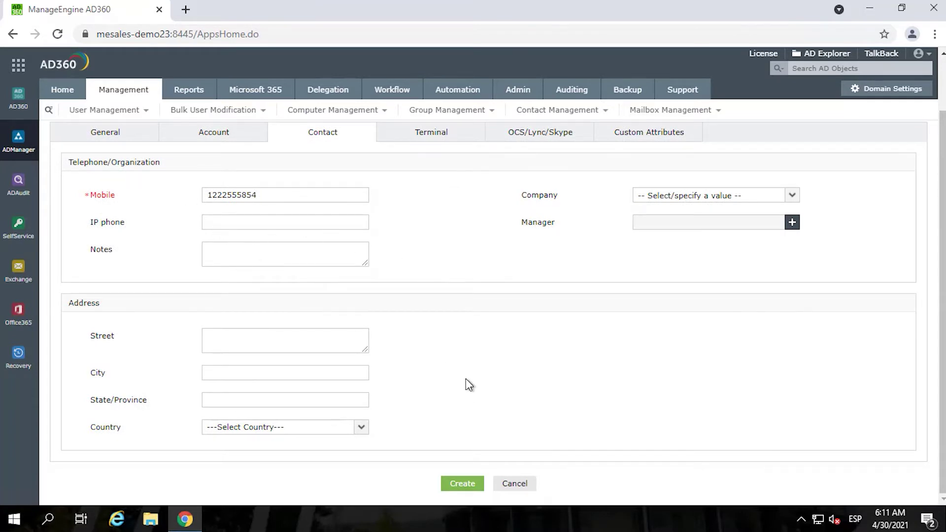
pyautogui.scroll(1, 466, 389)
pyautogui.scroll(-1, 466, 398)
pyautogui.click(456, 486)
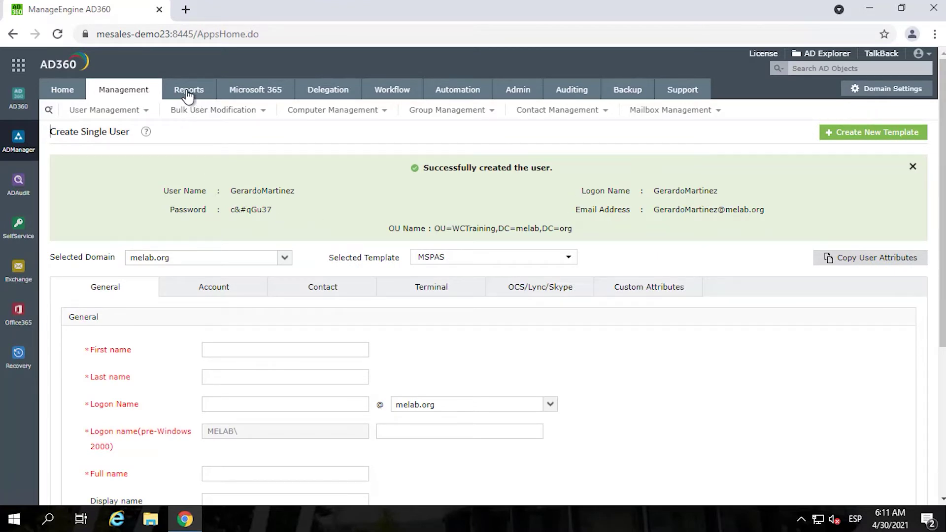
# - Return to the User Management tasks page and scroll through its list
pyautogui.click(129, 90)
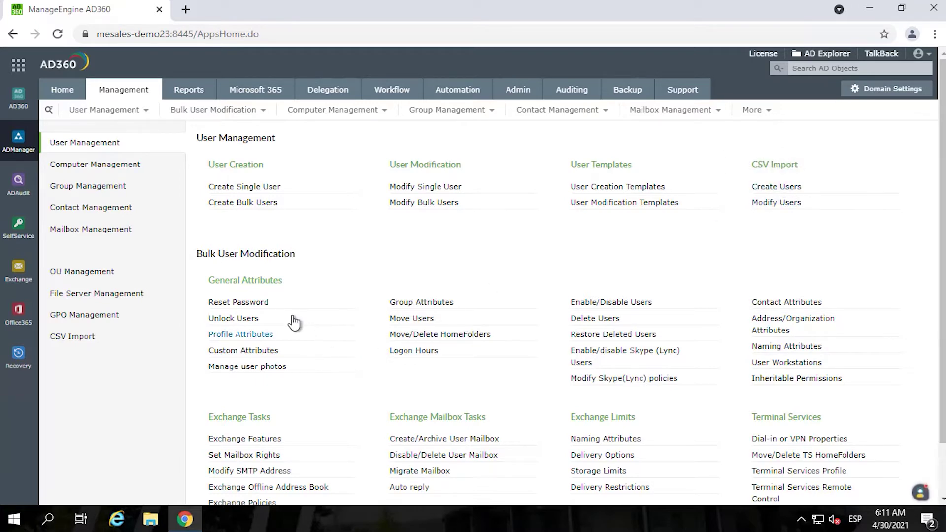
pyautogui.scroll(-1, 226, 330)
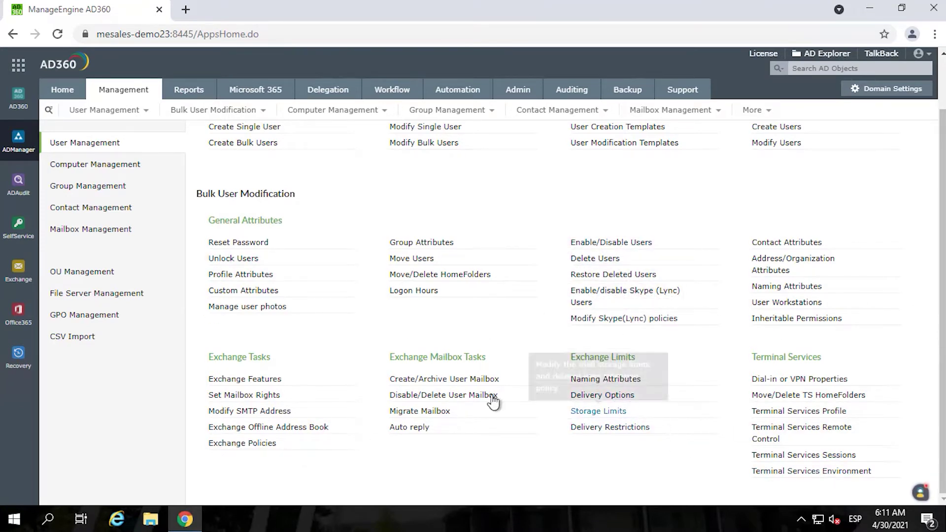
pyautogui.scroll(2, 374, 371)
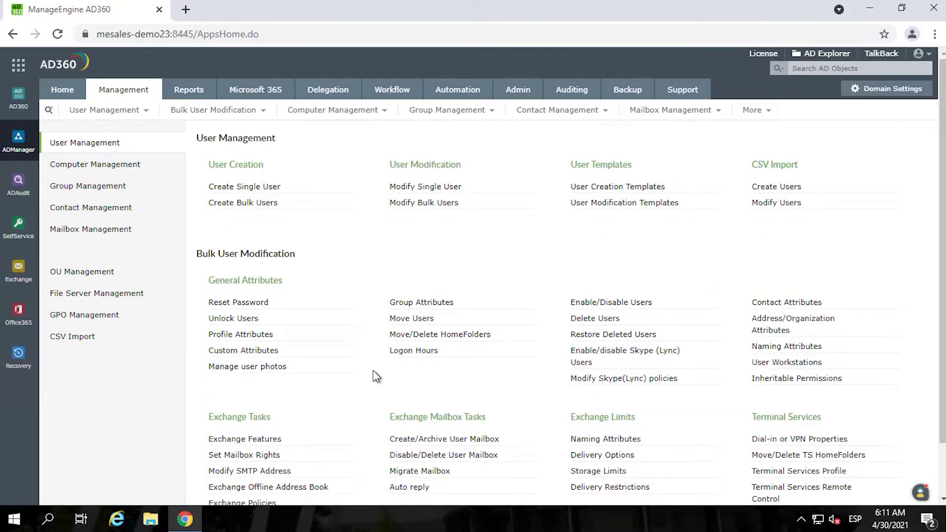
pyautogui.scroll(-2, 369, 375)
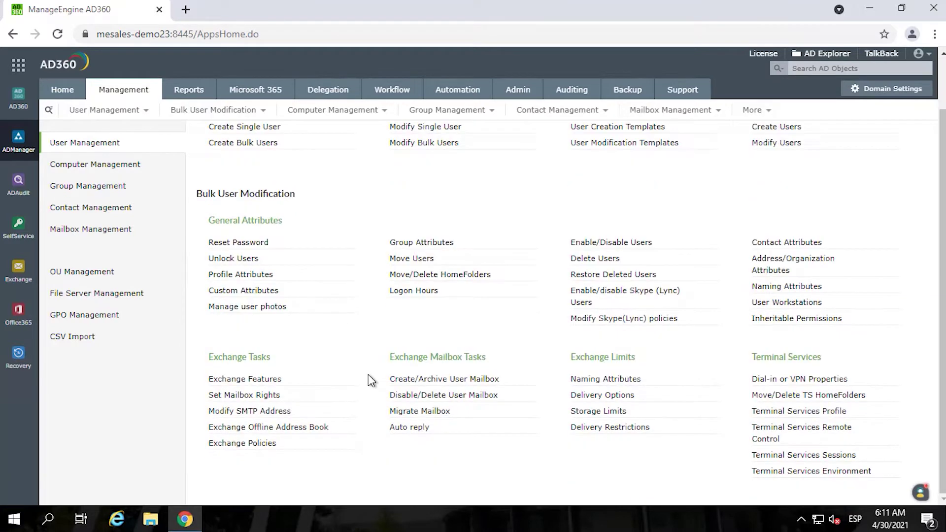
# - Browse Computer, Group, Contact, Mailbox and OU Management, ending on File Server Management
pyautogui.click(99, 166)
pyautogui.click(98, 188)
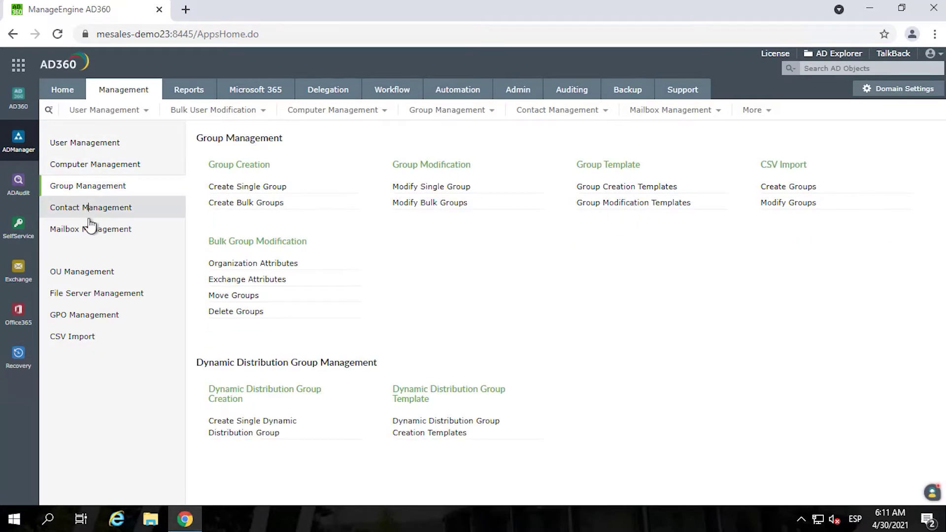
pyautogui.click(90, 211)
pyautogui.click(91, 232)
pyautogui.click(90, 273)
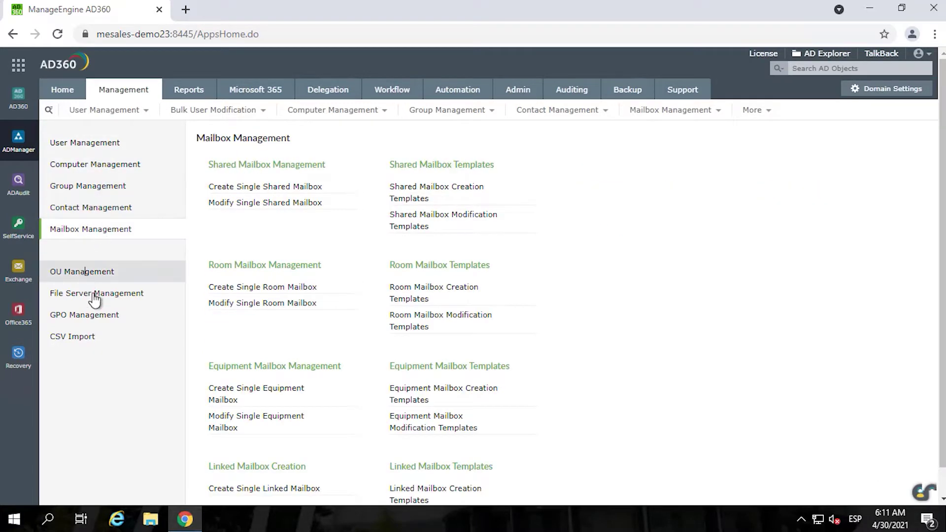
pyautogui.click(96, 295)
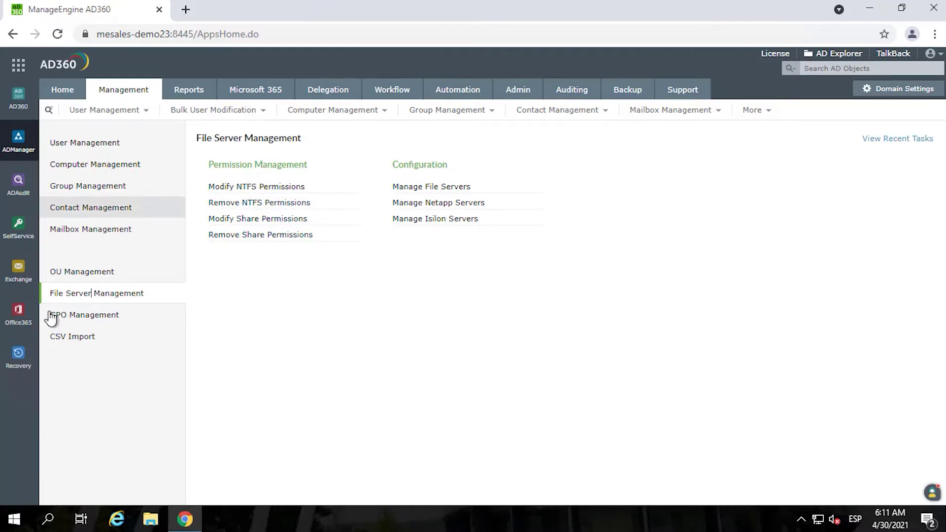
# - Start Modify NTFS Permissions with the Share folder on mesales-demo as the target
pyautogui.click(241, 187)
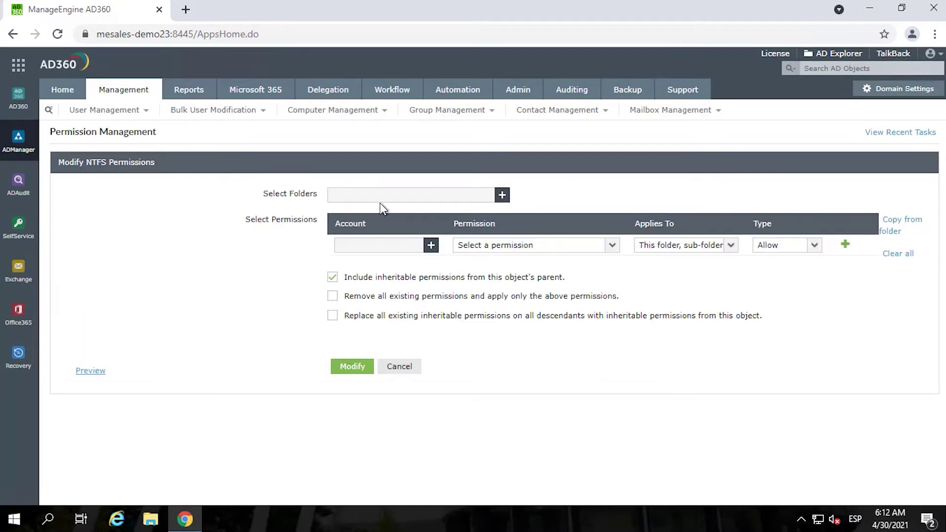
pyautogui.click(505, 197)
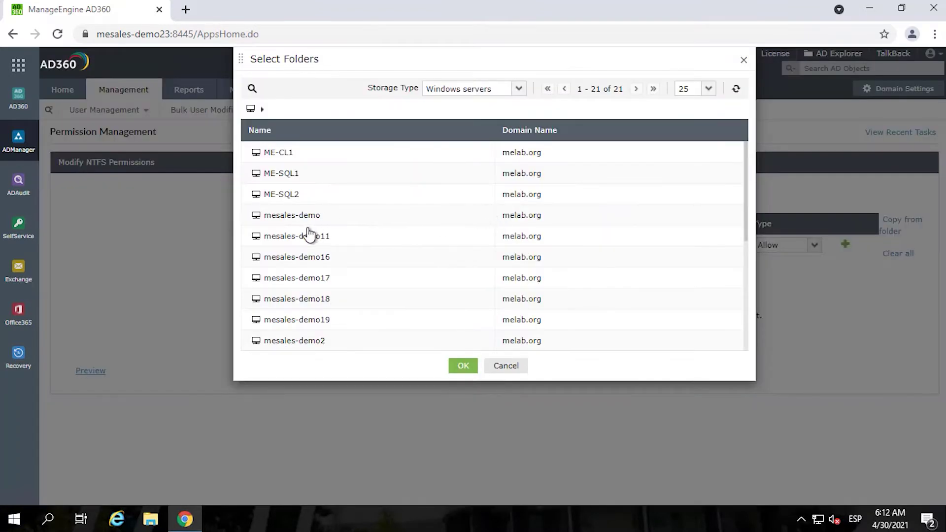
pyautogui.click(278, 215)
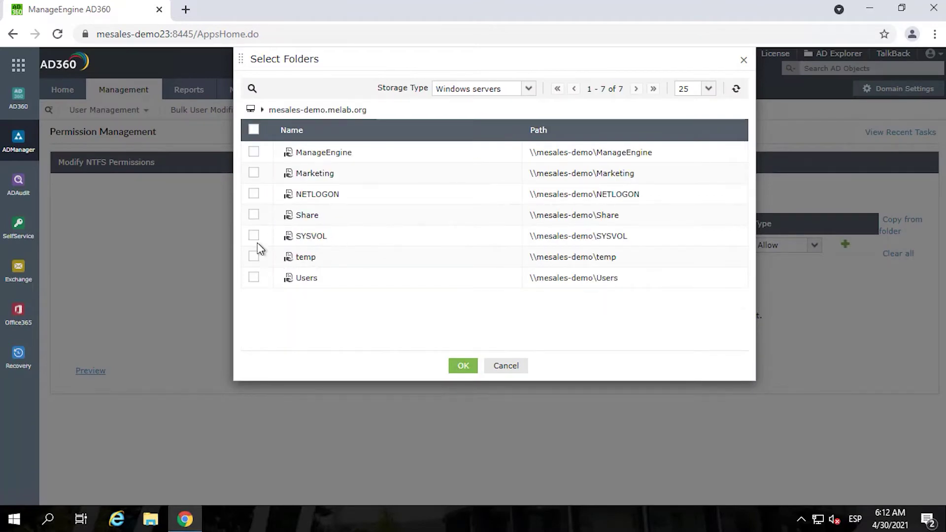
pyautogui.click(254, 215)
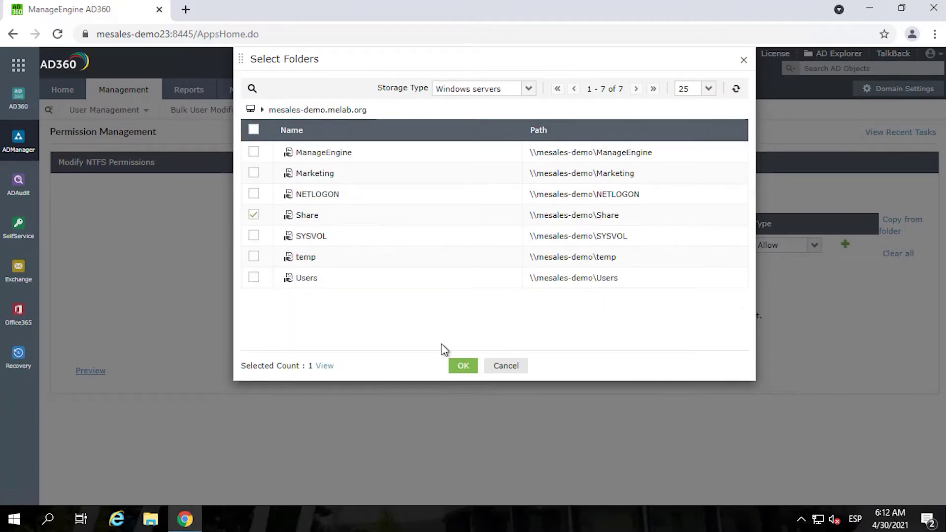
pyautogui.click(462, 366)
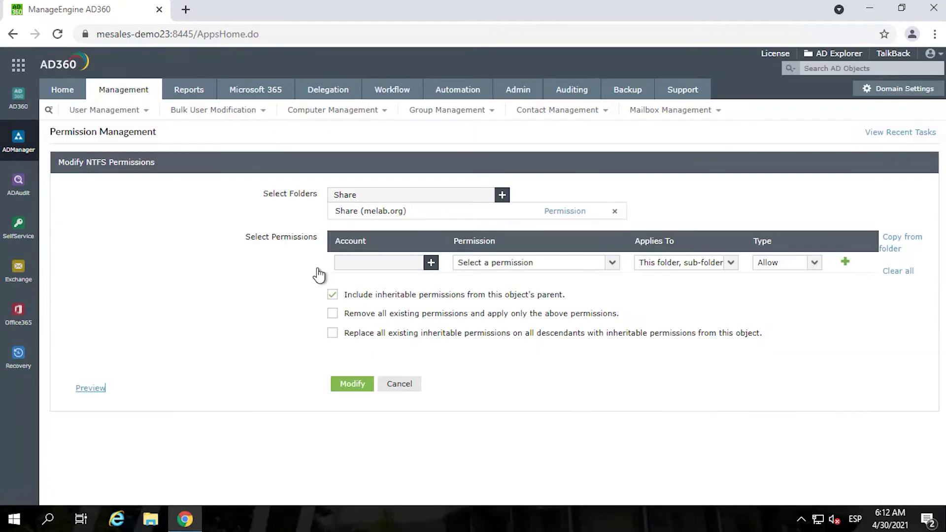
pyautogui.click(562, 214)
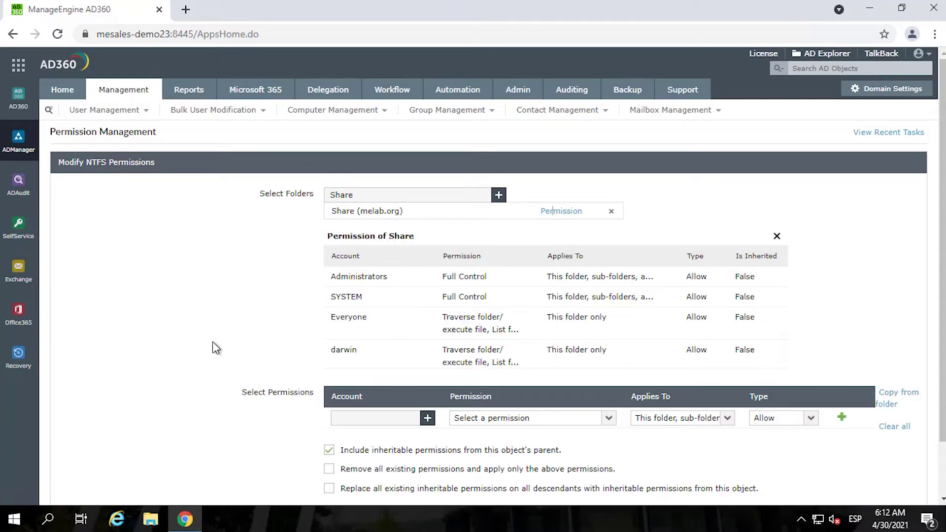
# - Add two domain user accounts to receive the new permissions
pyautogui.scroll(-1, 213, 343)
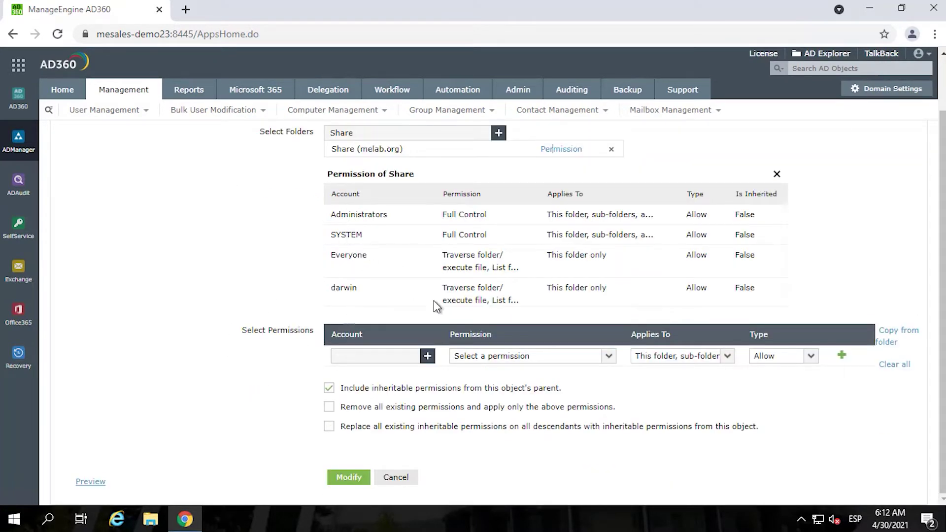
pyautogui.scroll(-1, 788, 266)
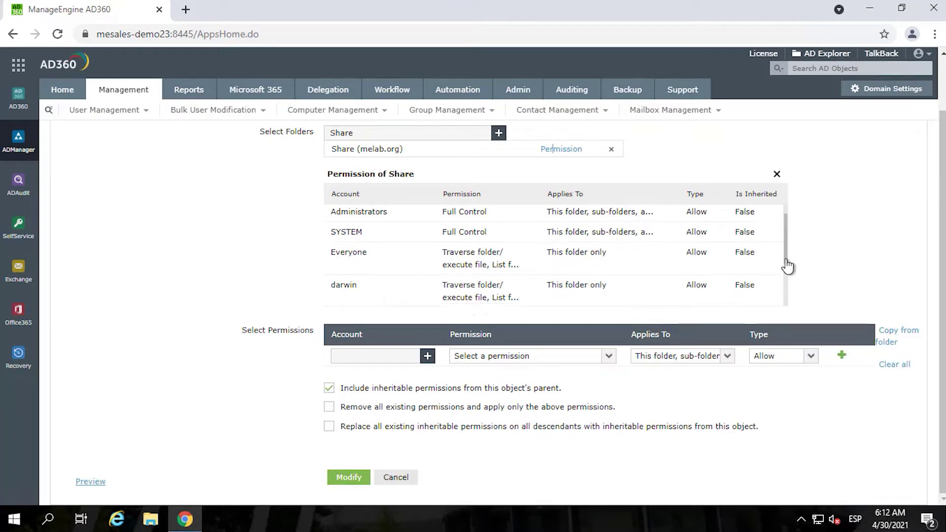
pyautogui.scroll(-2, 787, 266)
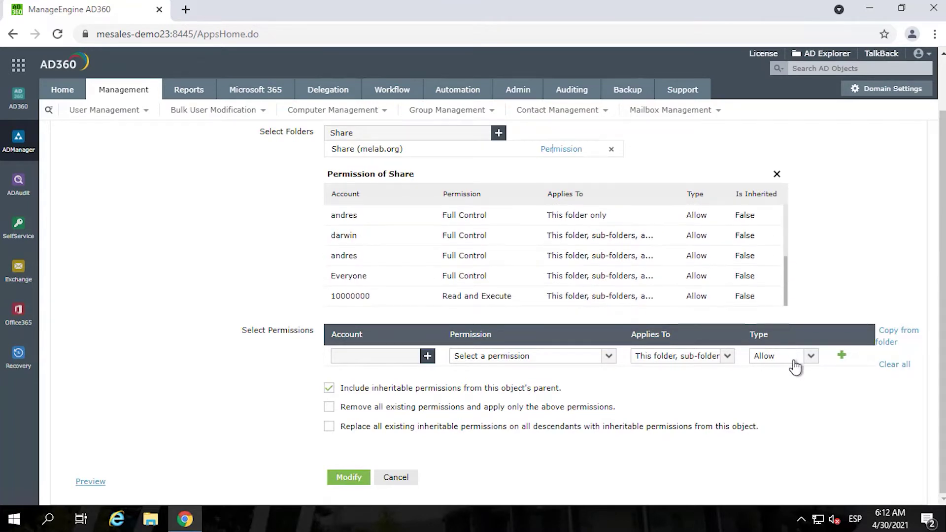
pyautogui.scroll(5, 779, 215)
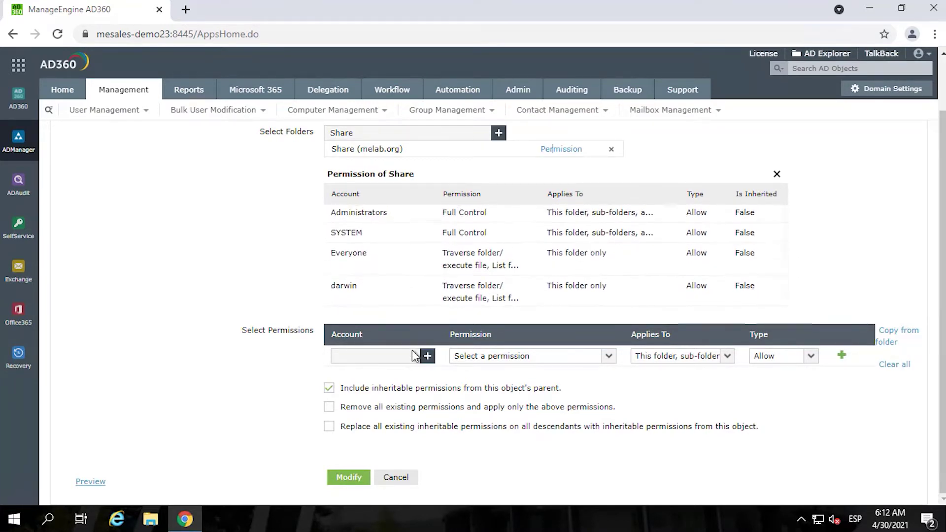
pyautogui.click(427, 355)
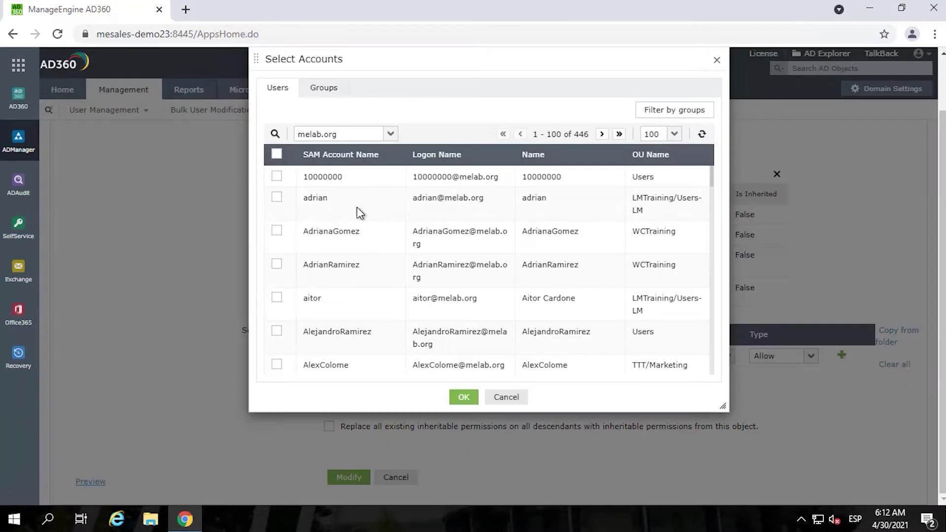
pyautogui.click(276, 299)
pyautogui.click(276, 197)
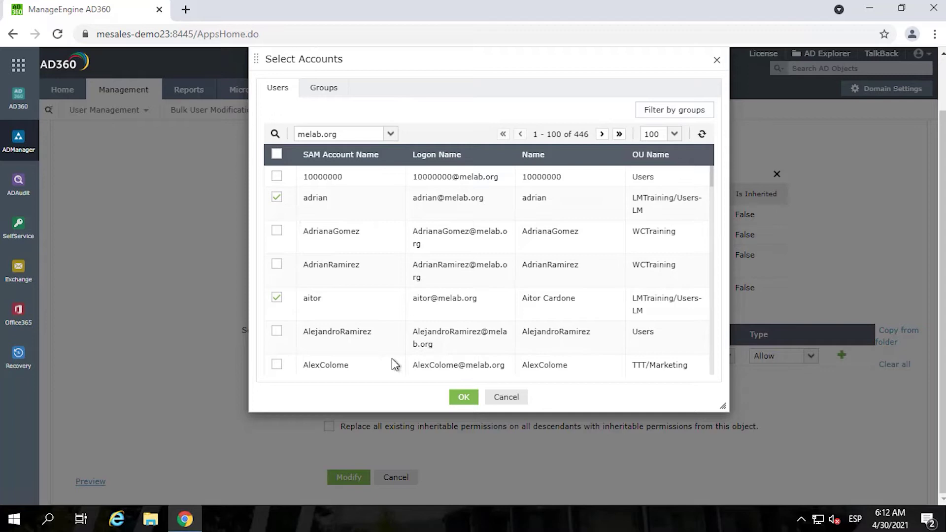
pyautogui.click(462, 396)
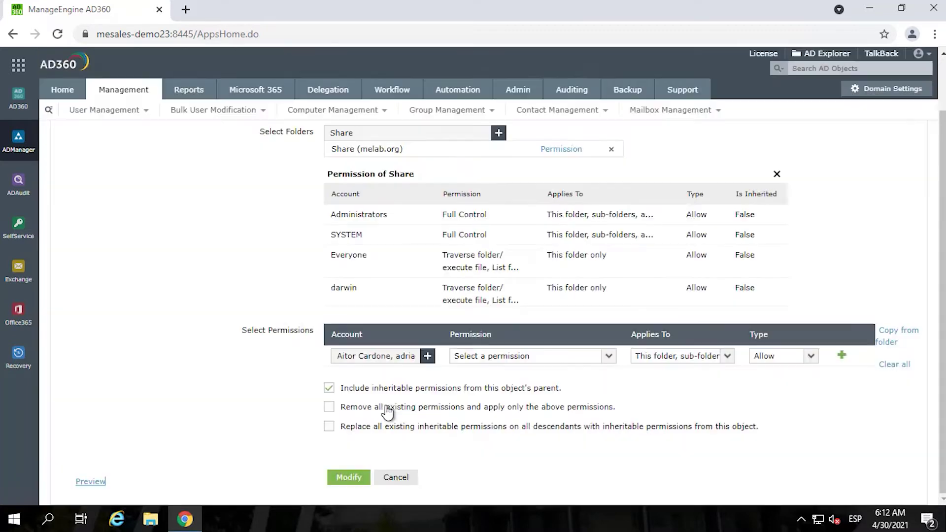
# - Grant Read and Read and Execute permissions and apply the change to Share
pyautogui.click(598, 359)
pyautogui.click(462, 425)
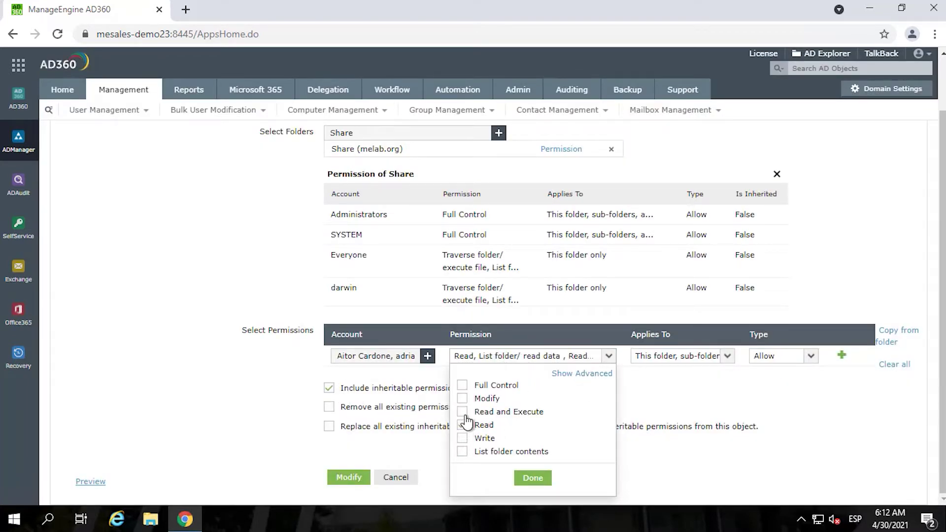
pyautogui.click(463, 412)
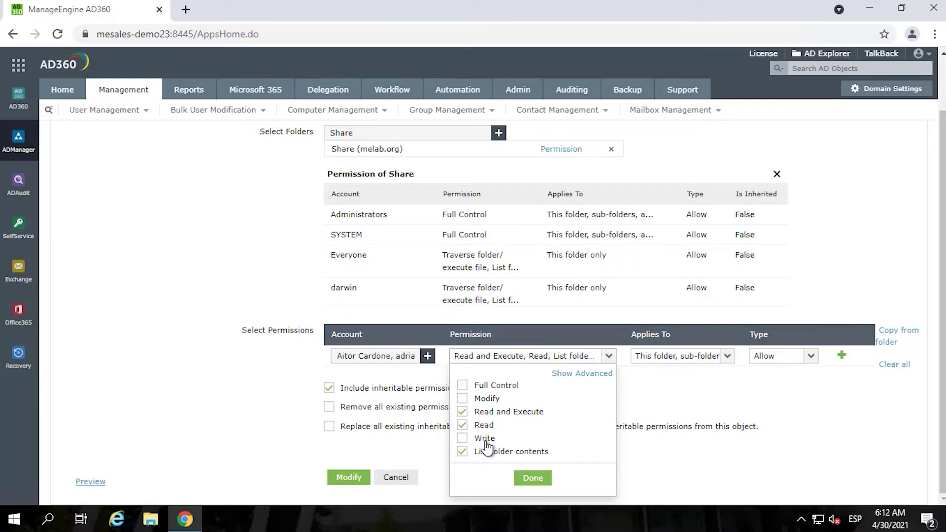
pyautogui.click(533, 478)
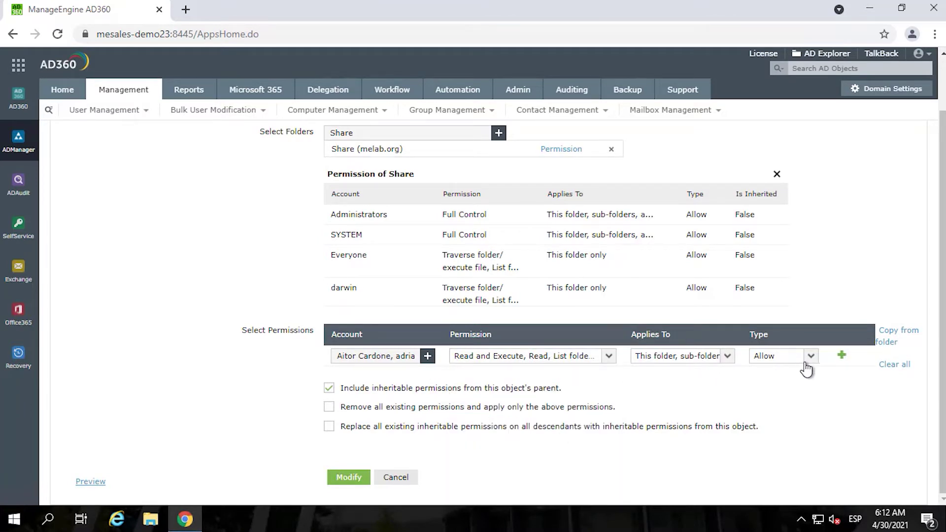
pyautogui.click(358, 478)
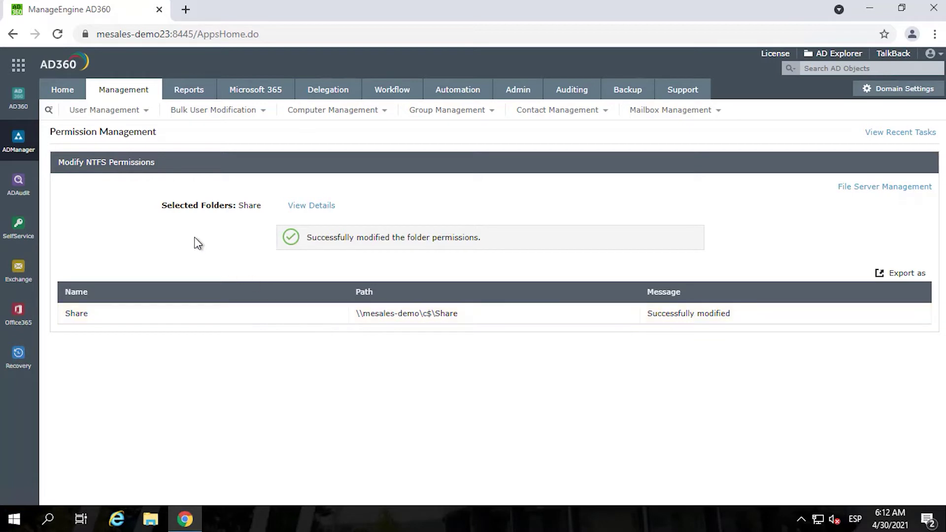
# - Open the Inactive Users report from the Reports section
pyautogui.click(185, 92)
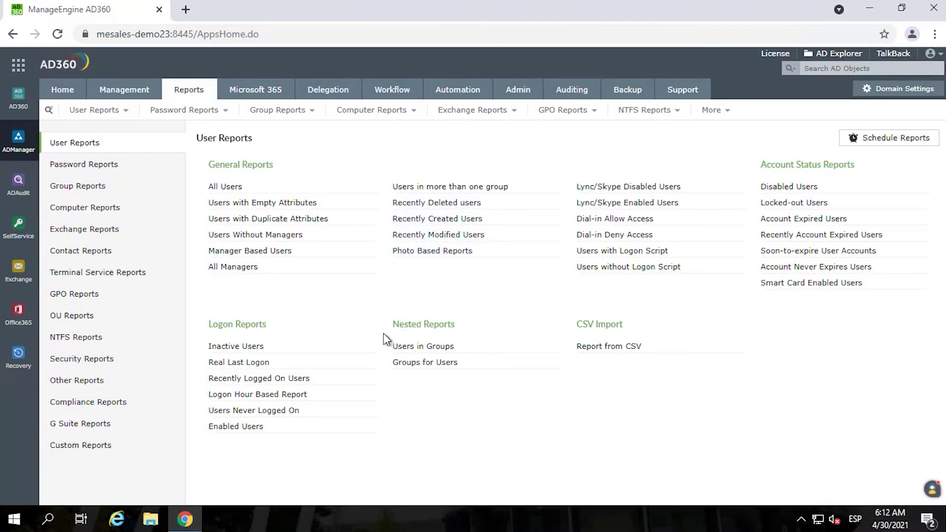
pyautogui.click(233, 347)
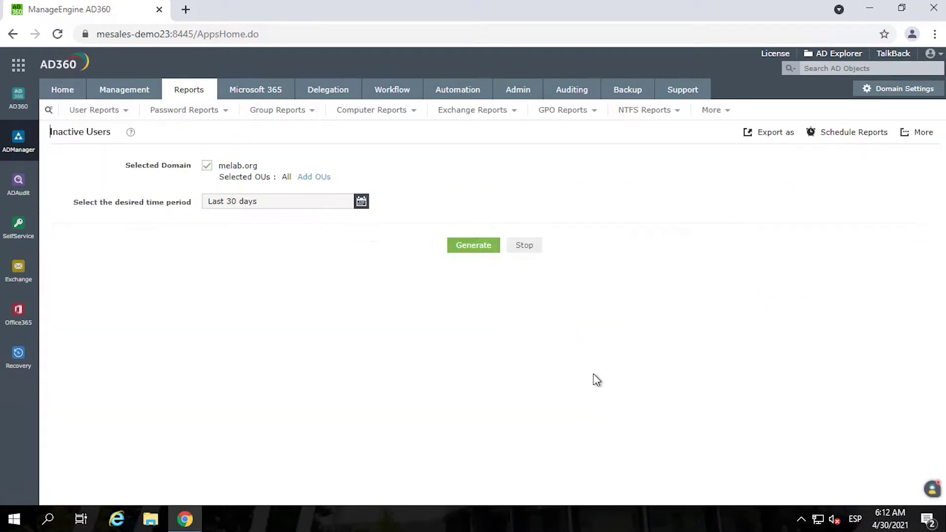
pyautogui.scroll(-1, 295, 281)
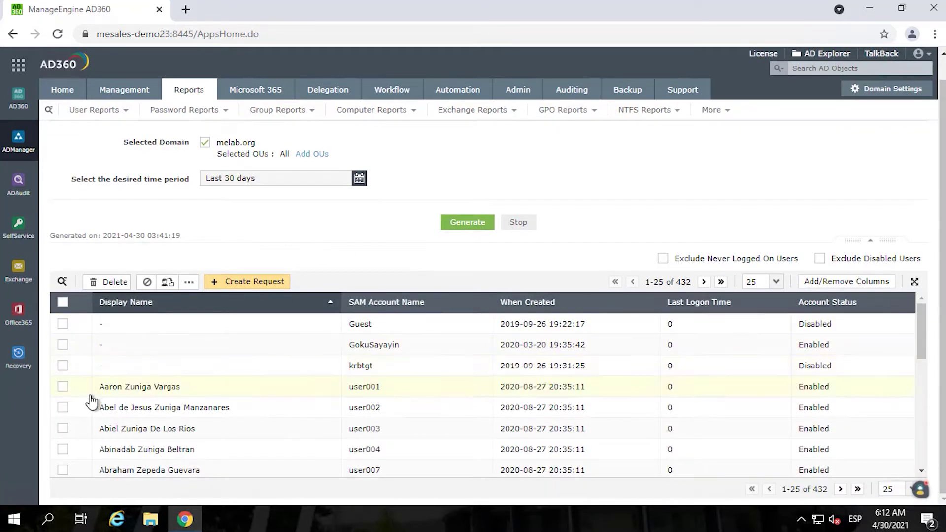
pyautogui.scroll(-7, 88, 400)
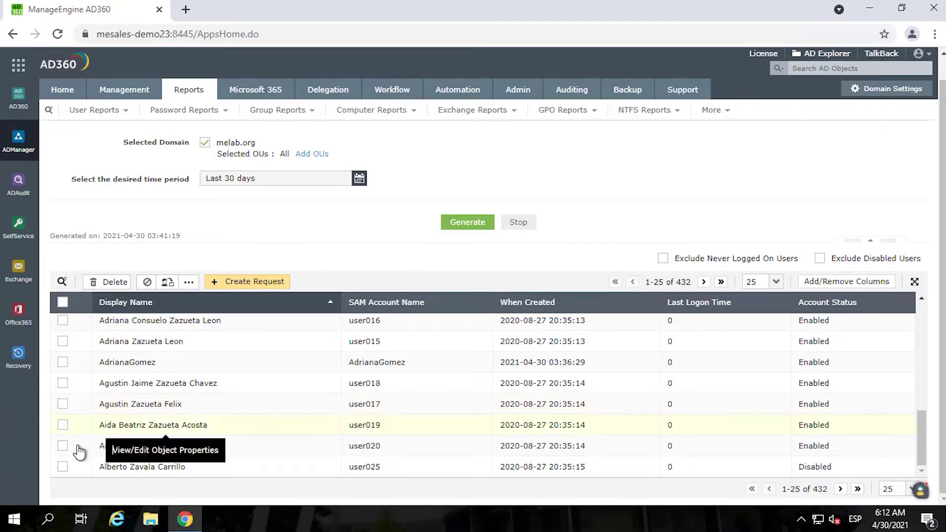
# - Select user019 and user020 and disable them, confirming the prompt
pyautogui.click(62, 446)
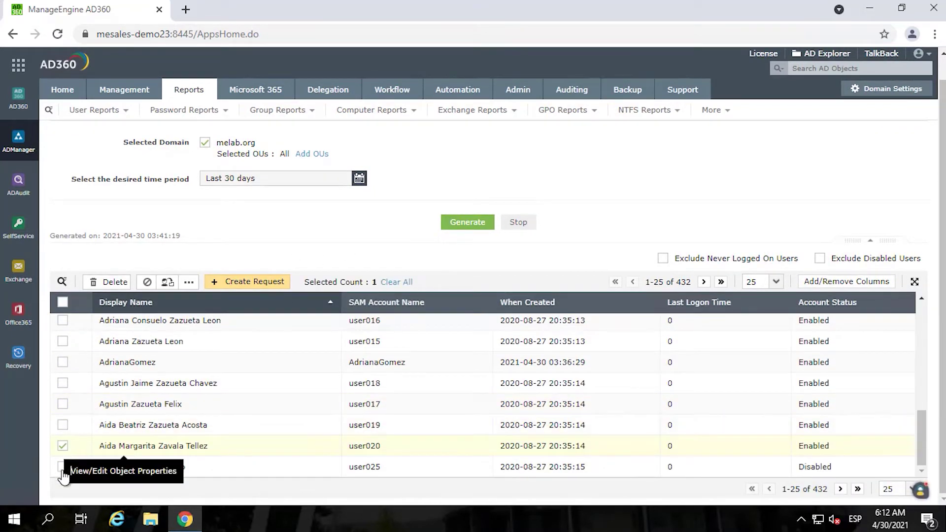
pyautogui.click(62, 425)
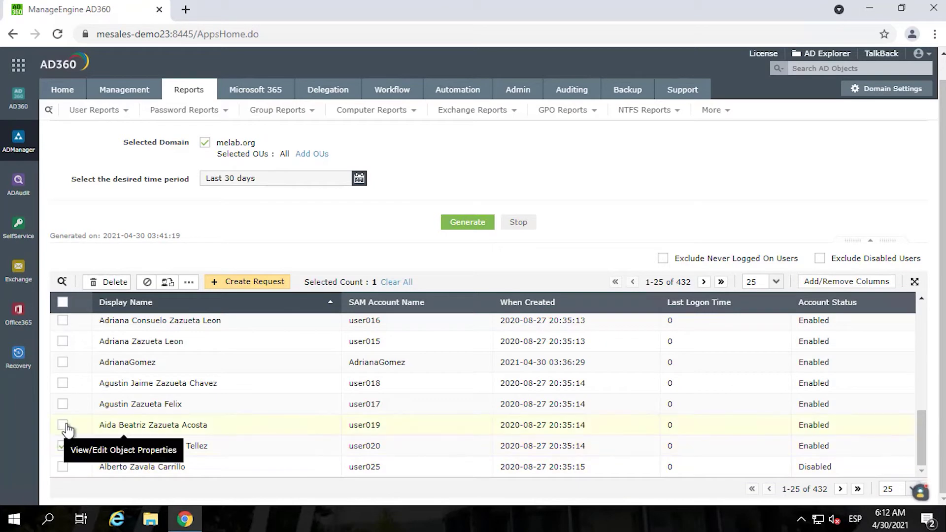
pyautogui.click(147, 283)
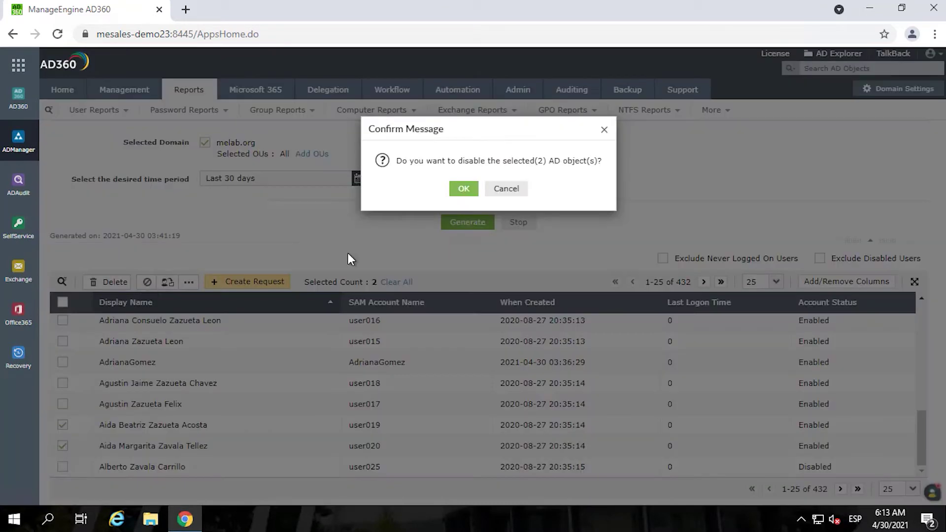
pyautogui.click(464, 190)
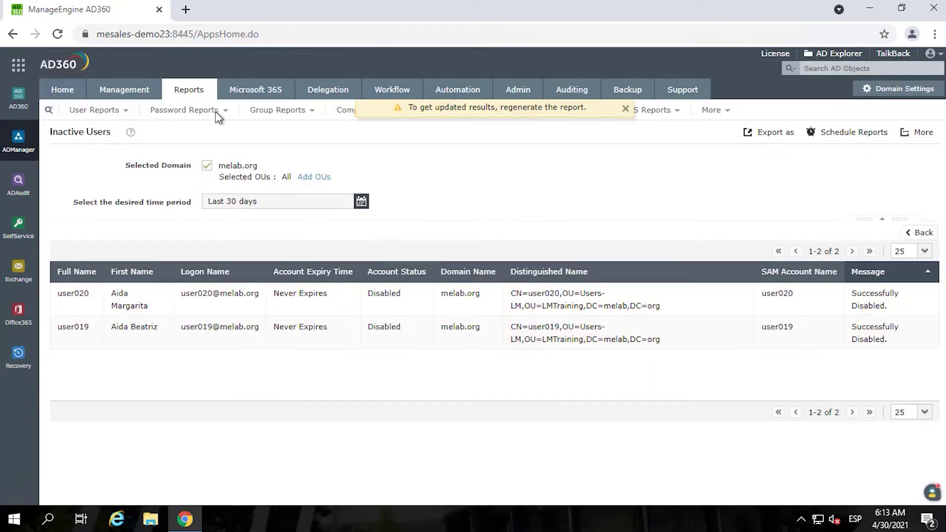
# - Open the Users Without Managers report and check three users
pyautogui.click(190, 90)
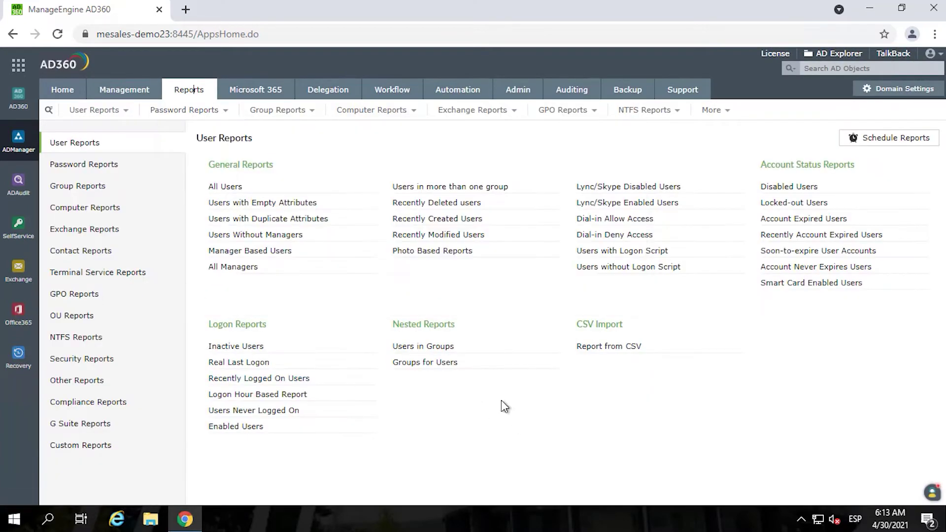
pyautogui.click(286, 236)
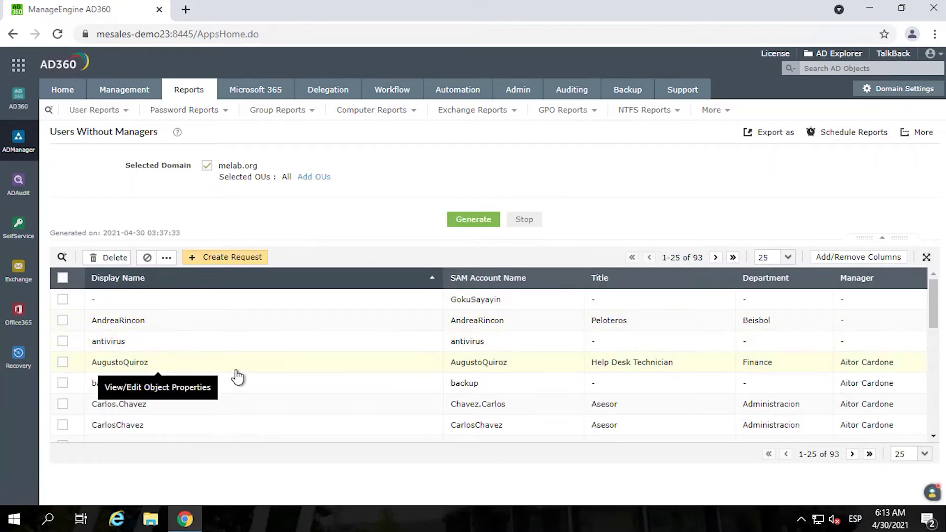
pyautogui.scroll(-3, 237, 377)
pyautogui.scroll(-3, 237, 377)
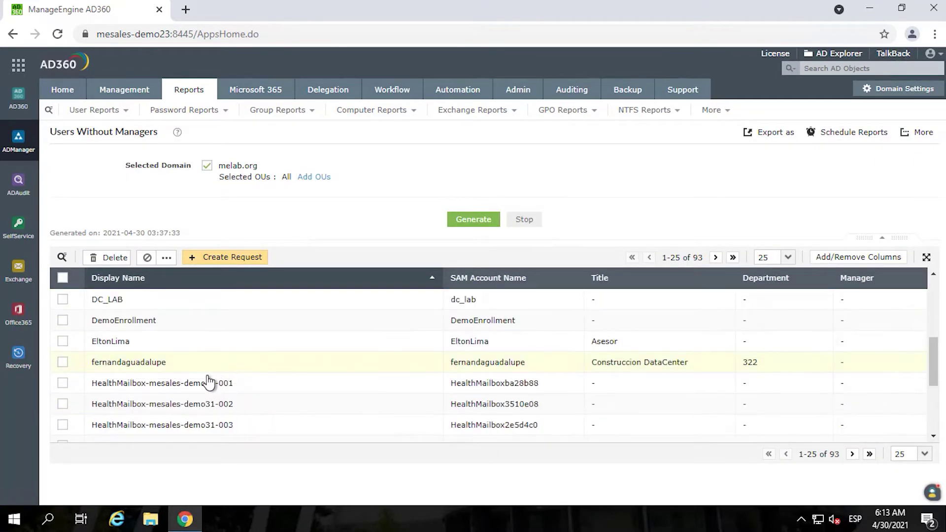
pyautogui.click(65, 345)
pyautogui.click(63, 364)
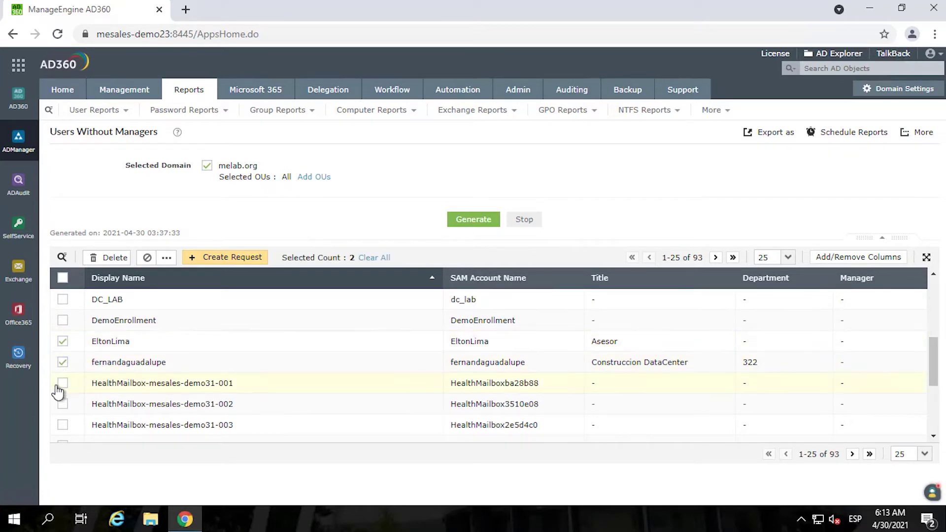
pyautogui.click(63, 323)
pyautogui.click(63, 325)
pyautogui.scroll(-5, 81, 364)
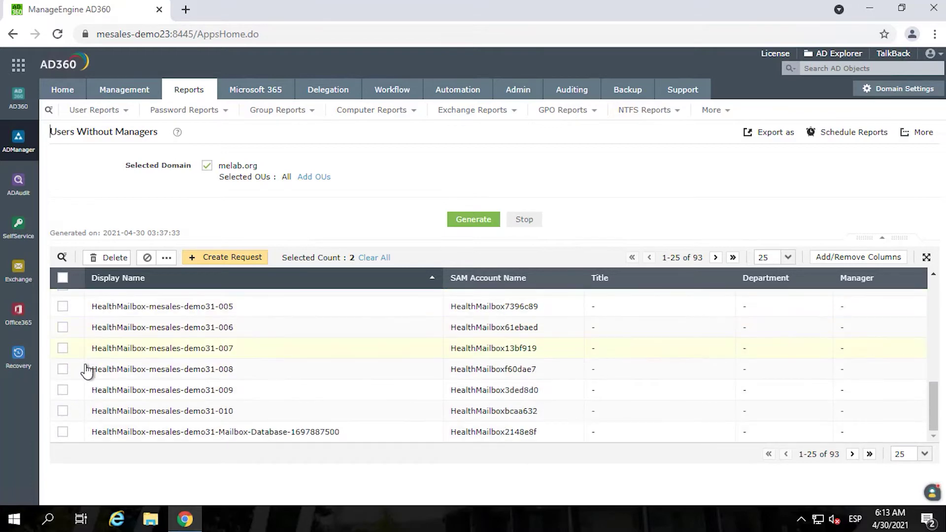
pyautogui.scroll(10, 151, 374)
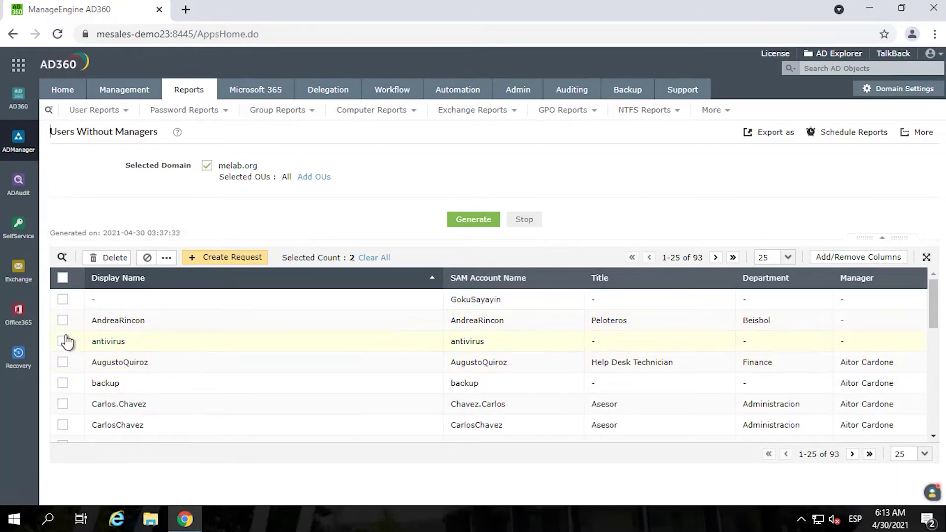
pyautogui.click(62, 320)
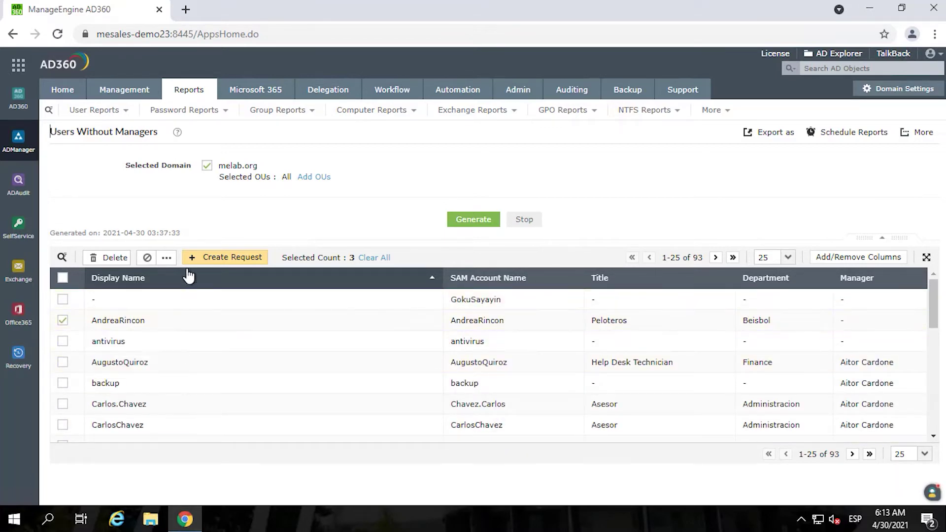
# - Run the Address/Organization Attributes bulk action on the three selected users
pyautogui.click(167, 261)
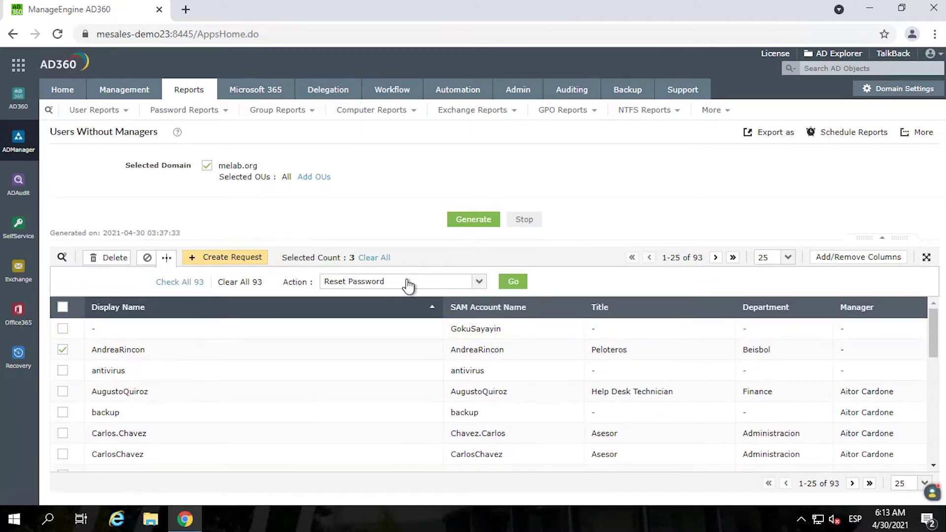
pyautogui.click(408, 281)
pyautogui.scroll(-3, 385, 379)
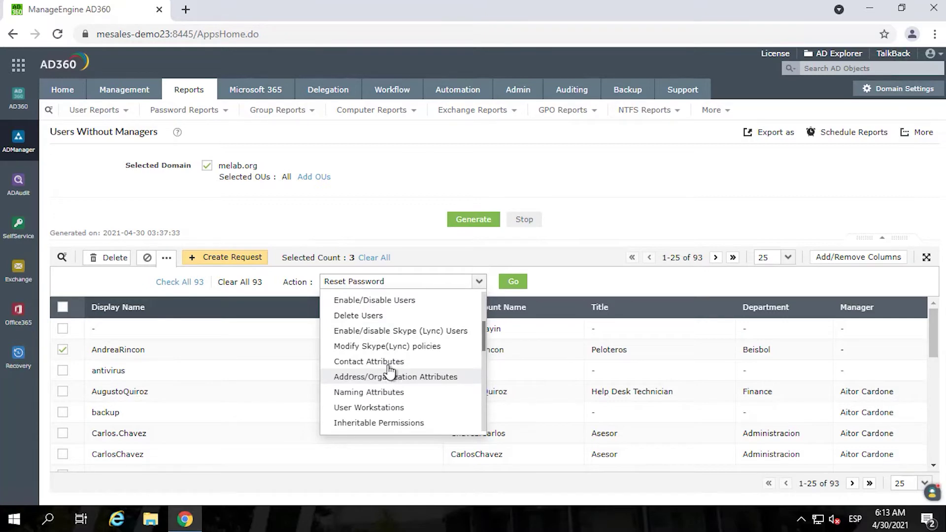
pyautogui.click(390, 376)
pyautogui.click(513, 281)
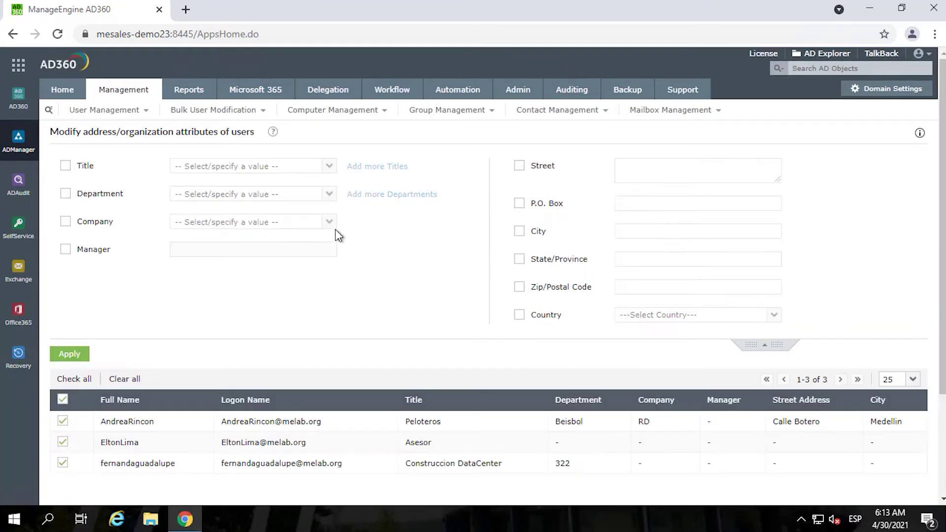
# - Tick the Manager attribute and choose a new manager for the three users
pyautogui.click(66, 249)
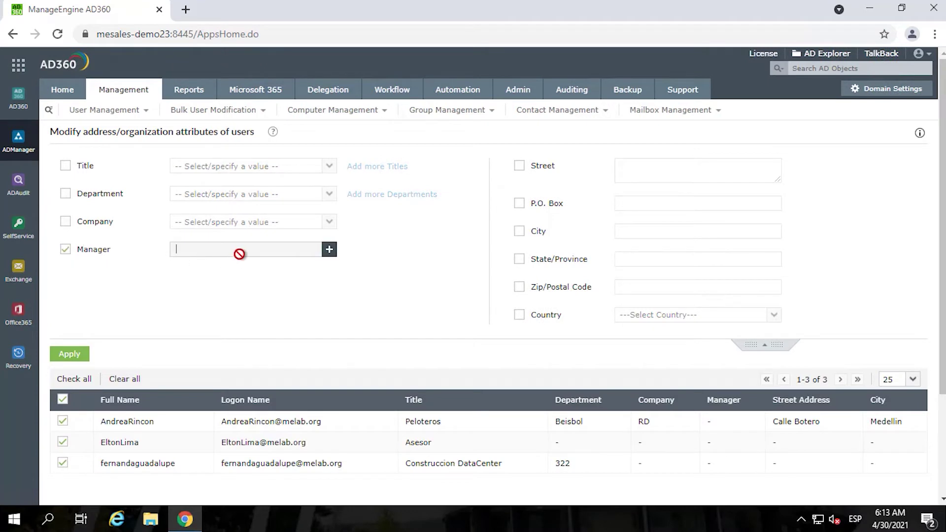
pyautogui.click(329, 250)
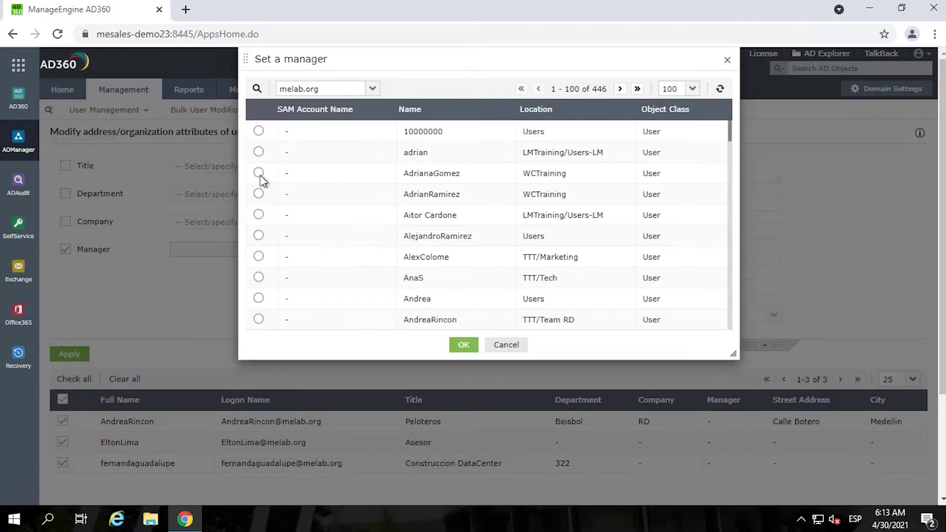
pyautogui.click(464, 345)
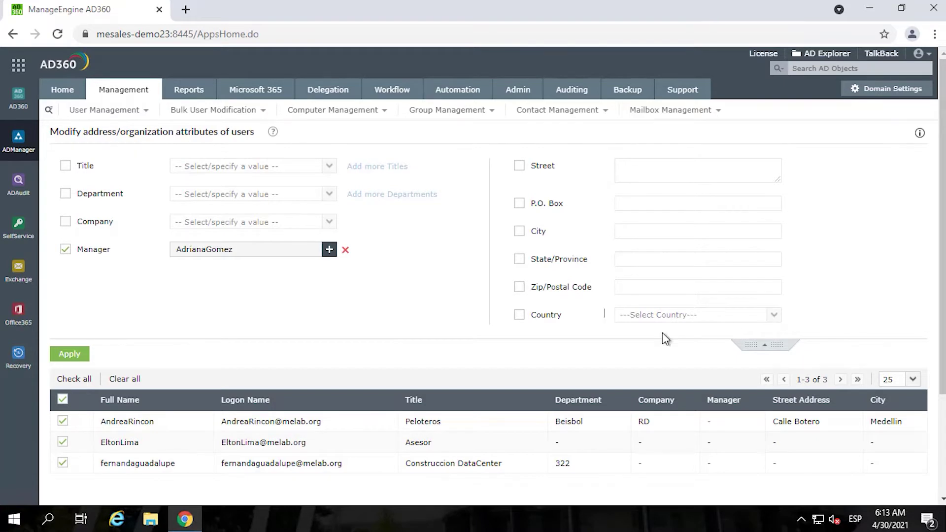
# - Set Country to Argentina, apply the changes, and return to the Reports section
pyautogui.click(521, 316)
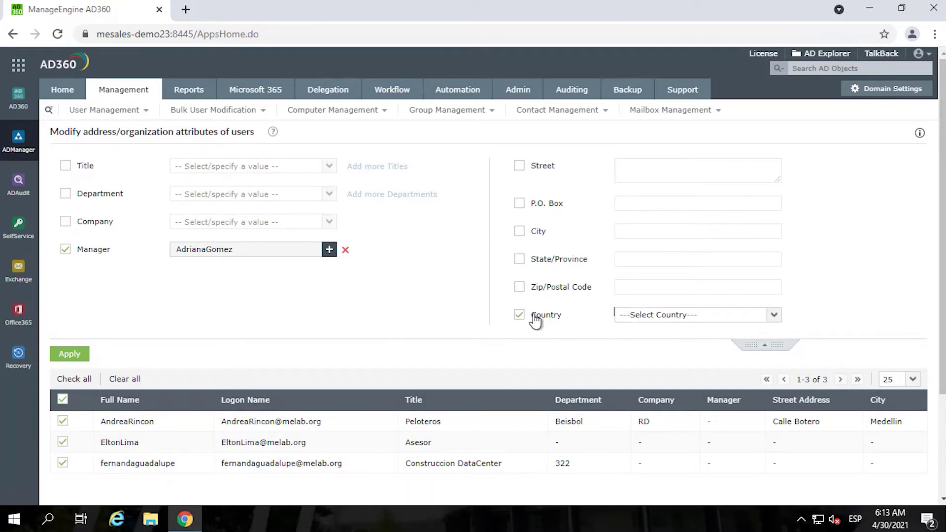
pyautogui.click(718, 319)
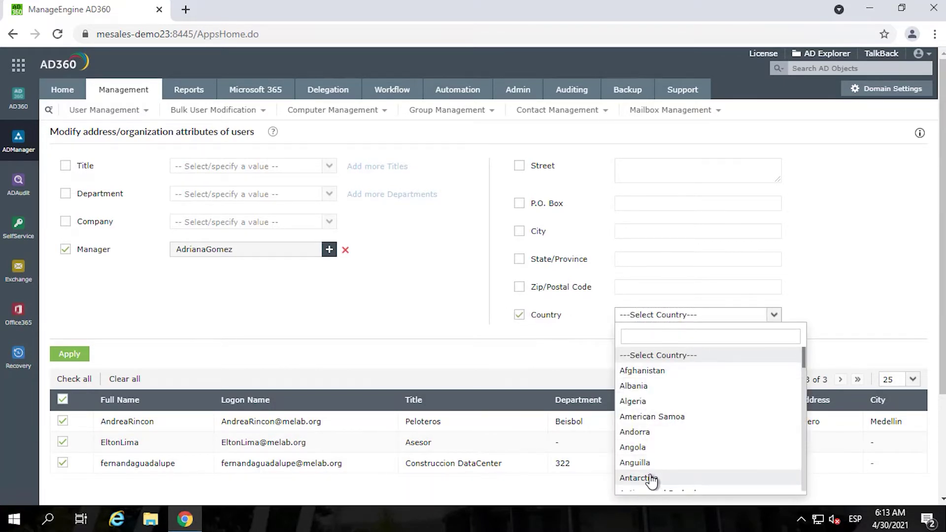
pyautogui.scroll(-1, 647, 470)
pyautogui.scroll(-2, 647, 468)
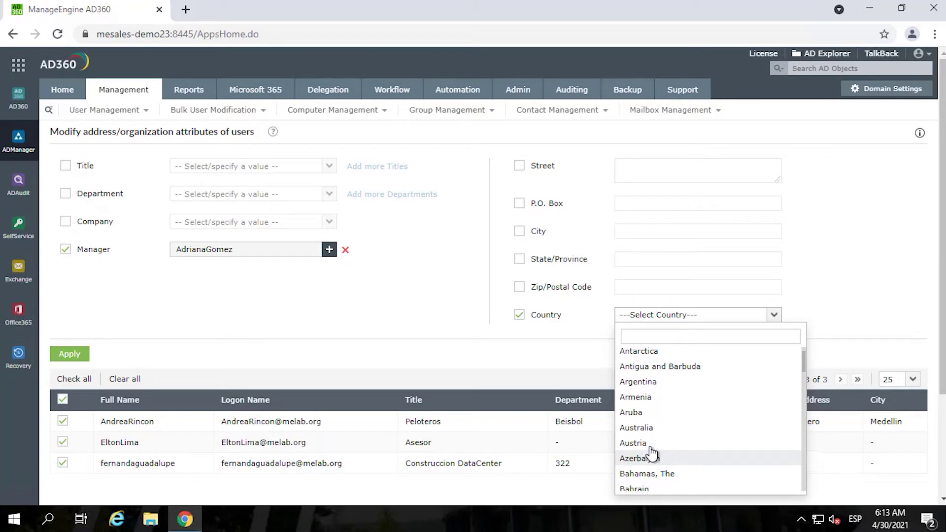
pyautogui.click(645, 380)
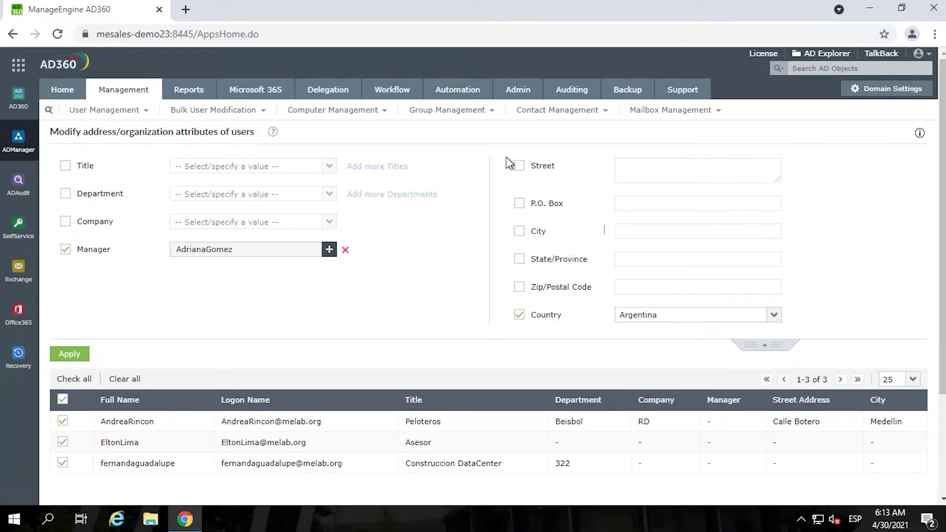
pyautogui.click(89, 355)
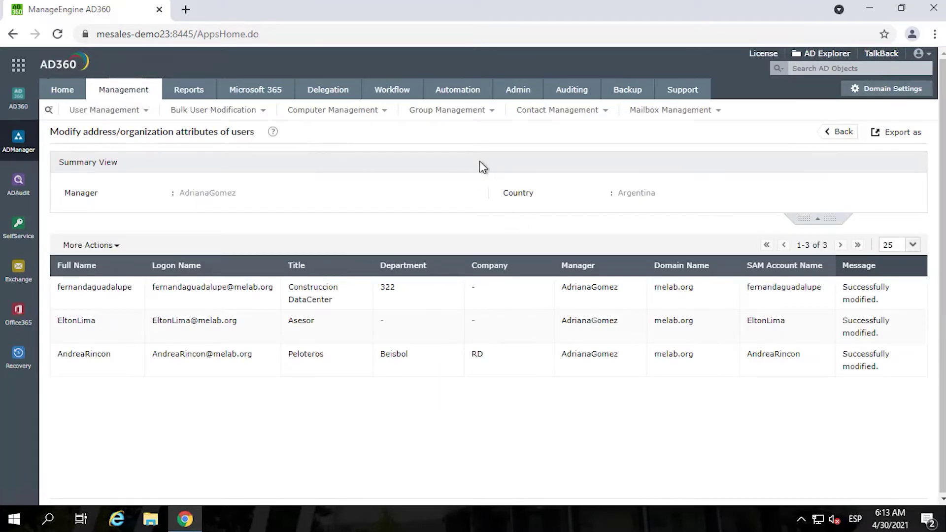
pyautogui.click(183, 91)
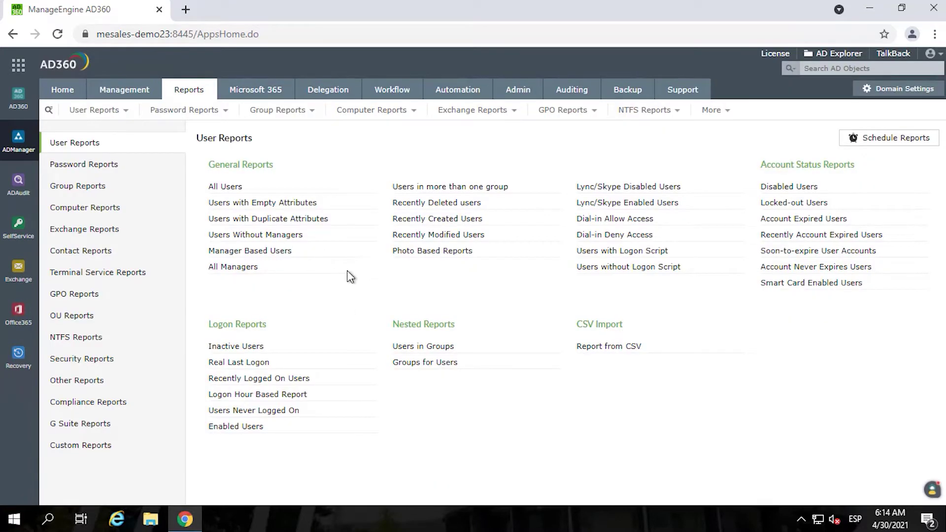
# - Open the Users with Password Never Expires report under Password Reports
pyautogui.click(81, 168)
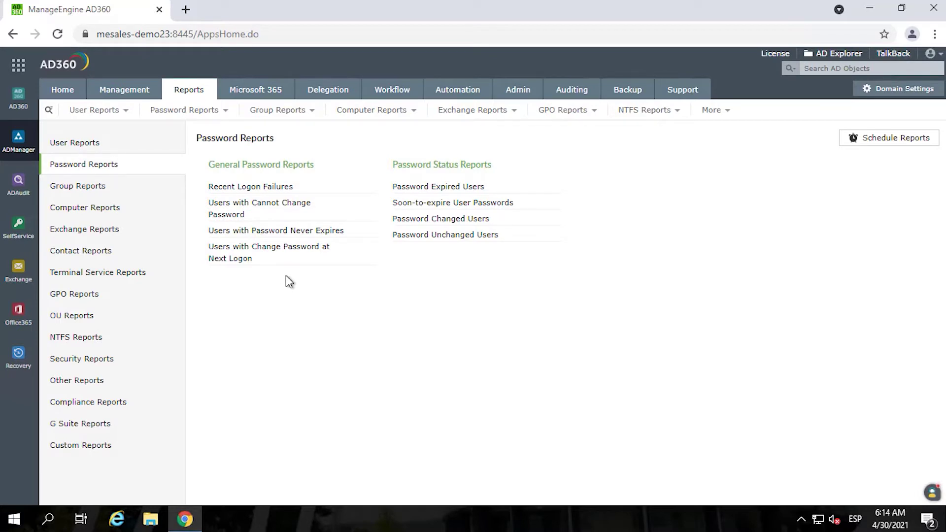
pyautogui.click(209, 114)
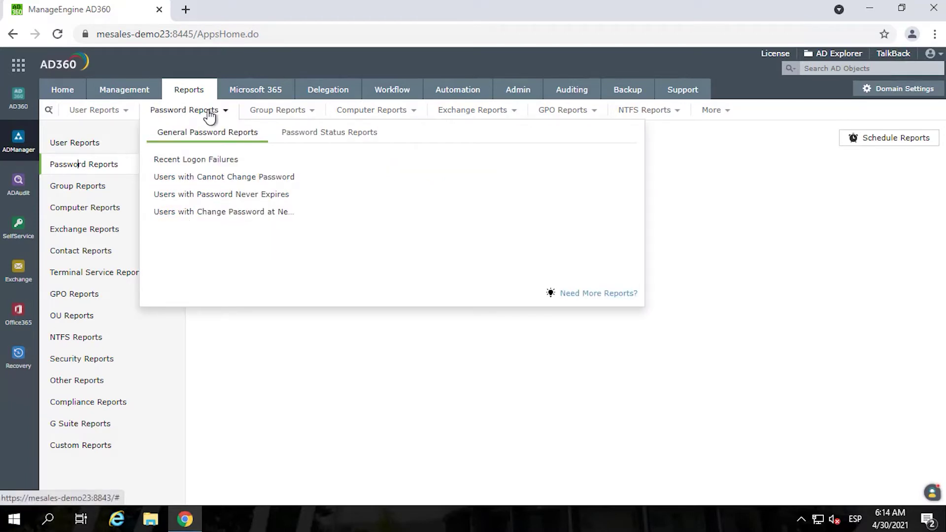
pyautogui.click(230, 195)
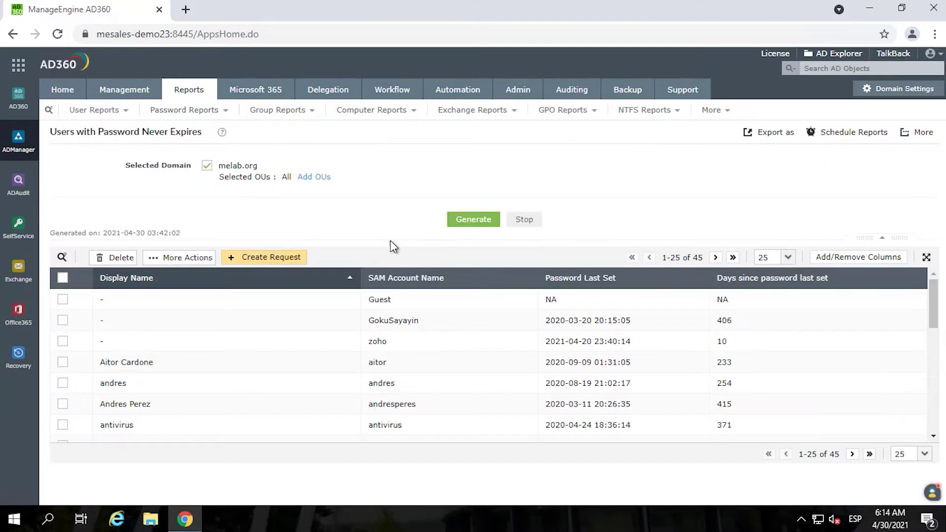
pyautogui.scroll(-8, 238, 359)
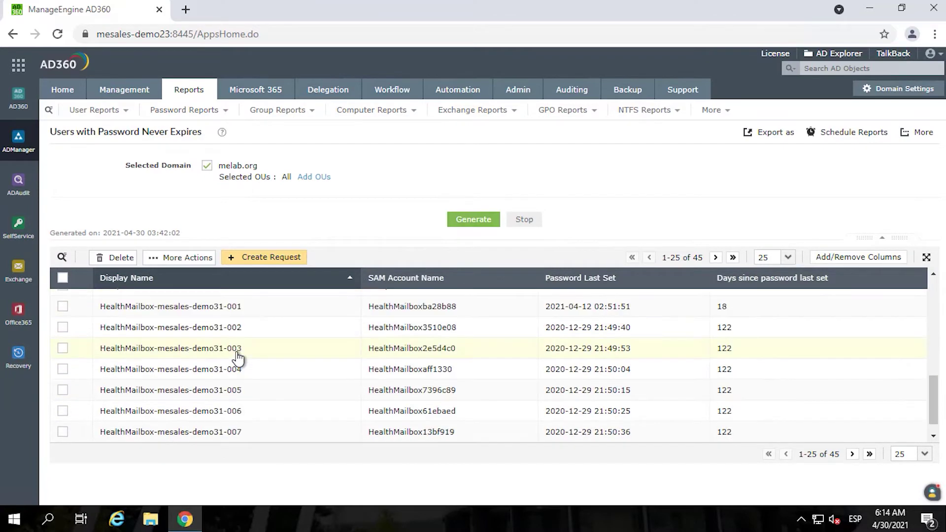
pyautogui.scroll(-1, 238, 358)
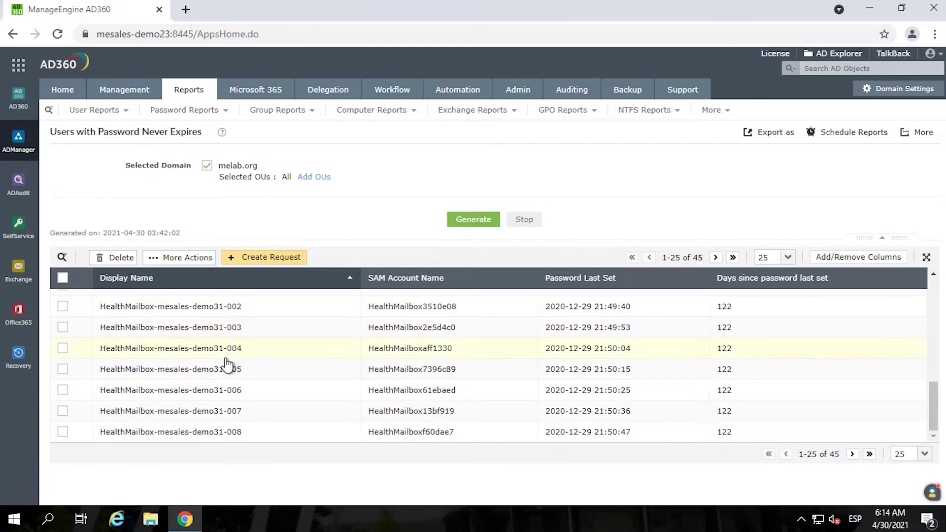
pyautogui.scroll(9, 225, 380)
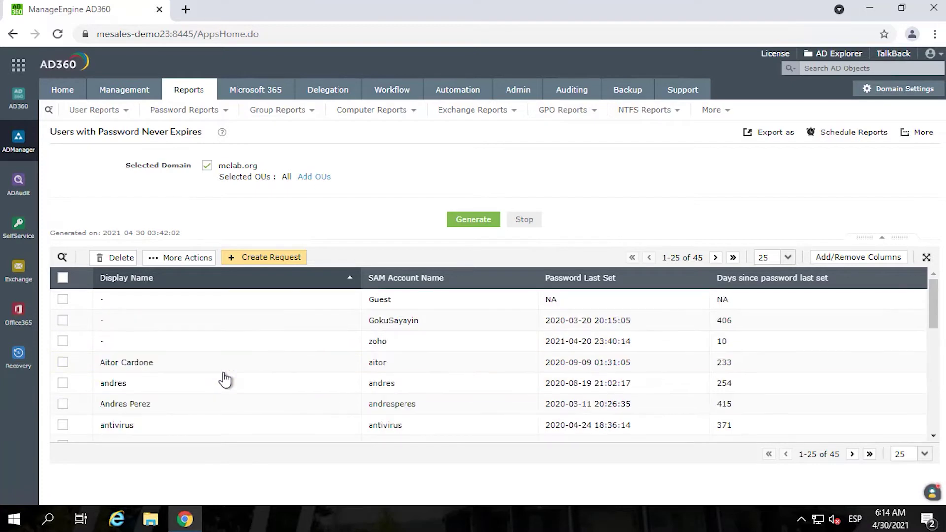
pyautogui.scroll(-3, 224, 380)
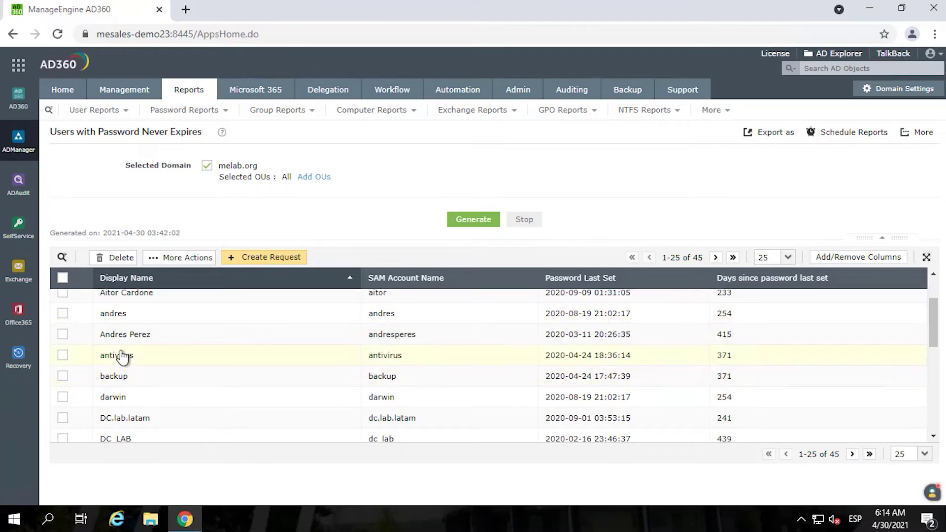
# - Check the antivirus account and a second user, then browse the More Actions list
pyautogui.click(64, 357)
pyautogui.click(72, 335)
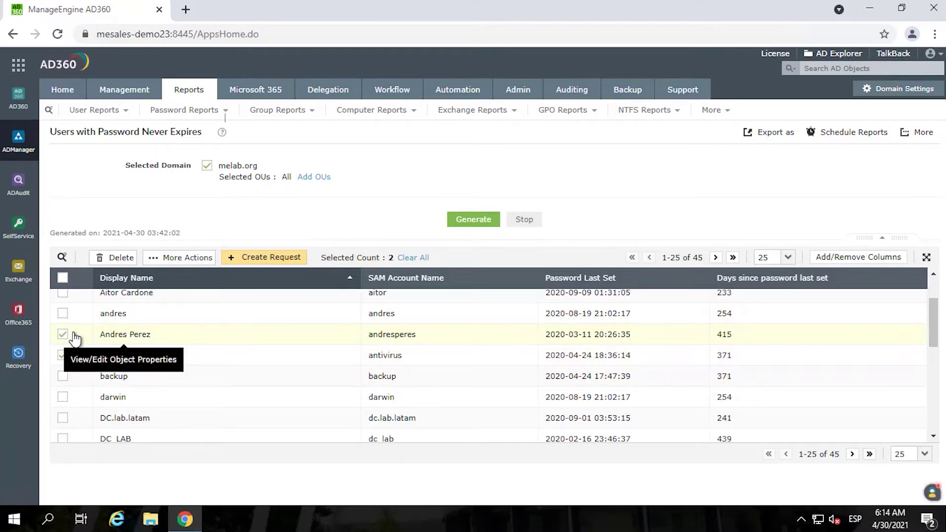
pyautogui.click(153, 263)
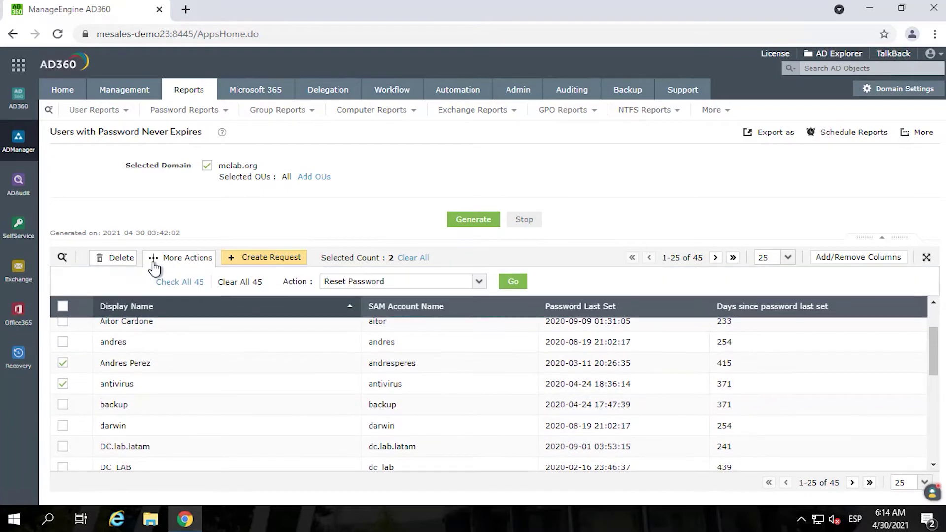
pyautogui.click(355, 288)
pyautogui.scroll(-1, 364, 300)
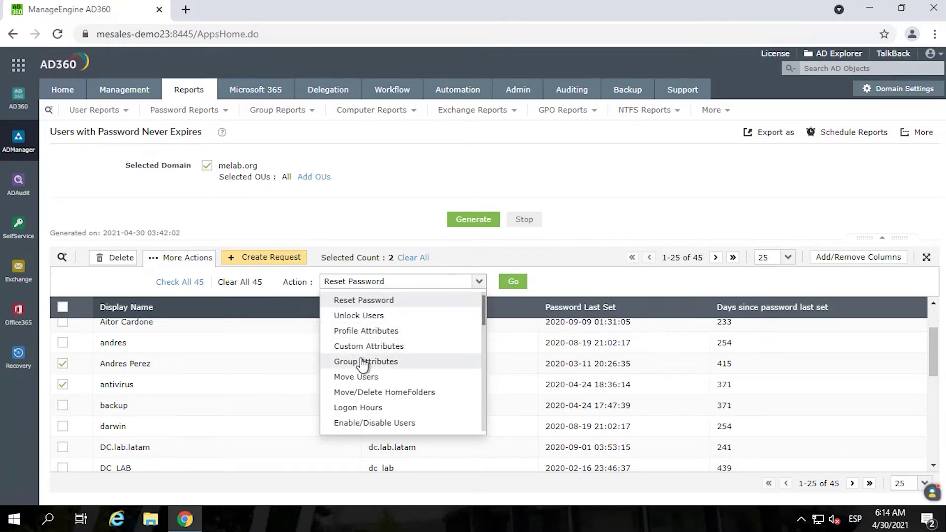
pyautogui.scroll(-3, 363, 364)
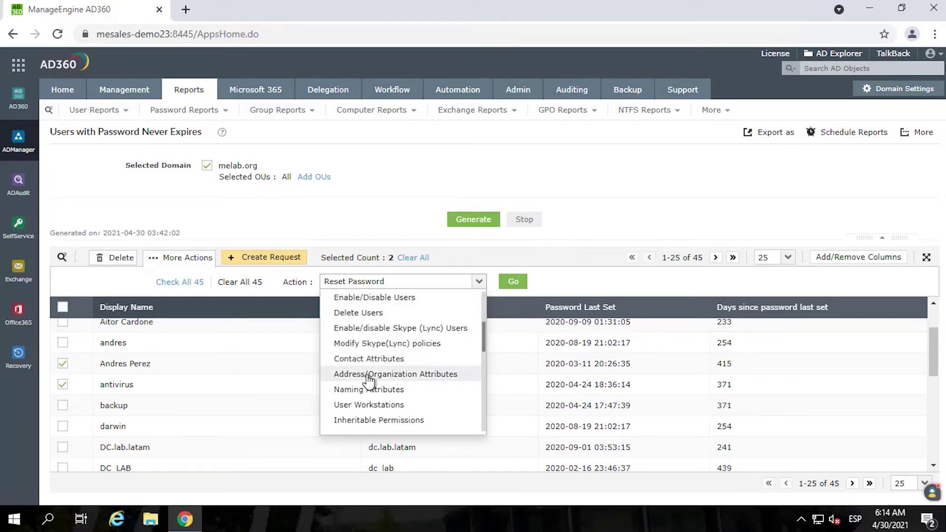
pyautogui.scroll(-6, 368, 381)
pyautogui.click(362, 213)
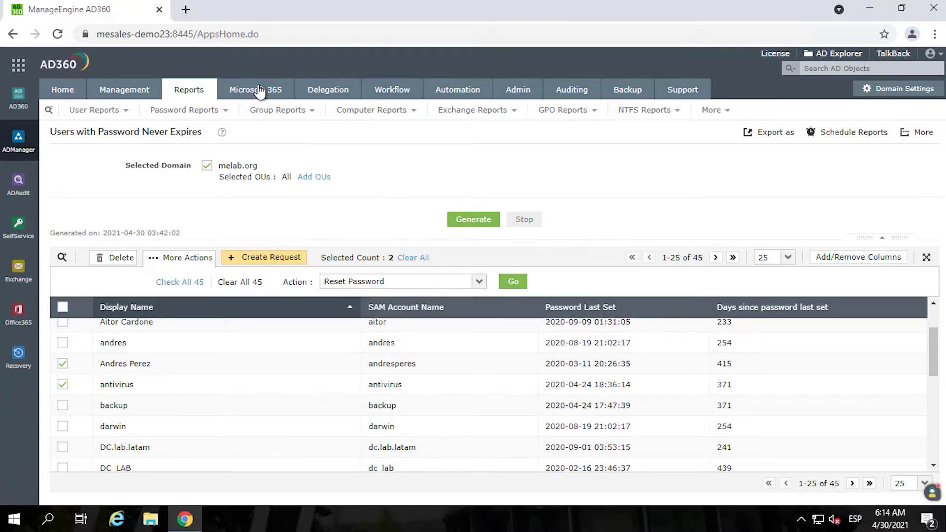
# - Step through Group, Computer, Exchange, Contact, GPO, OU and NTFS reports, ending on Security Reports
pyautogui.click(186, 90)
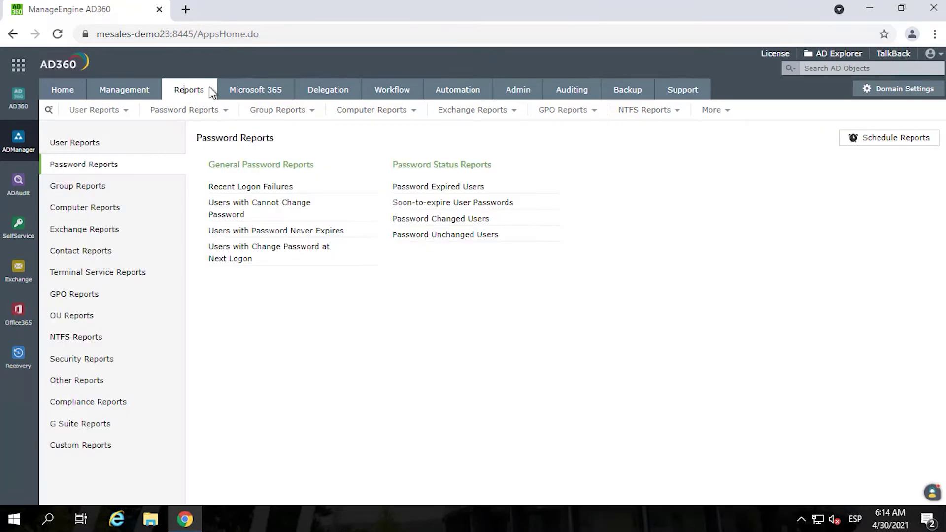
pyautogui.click(88, 192)
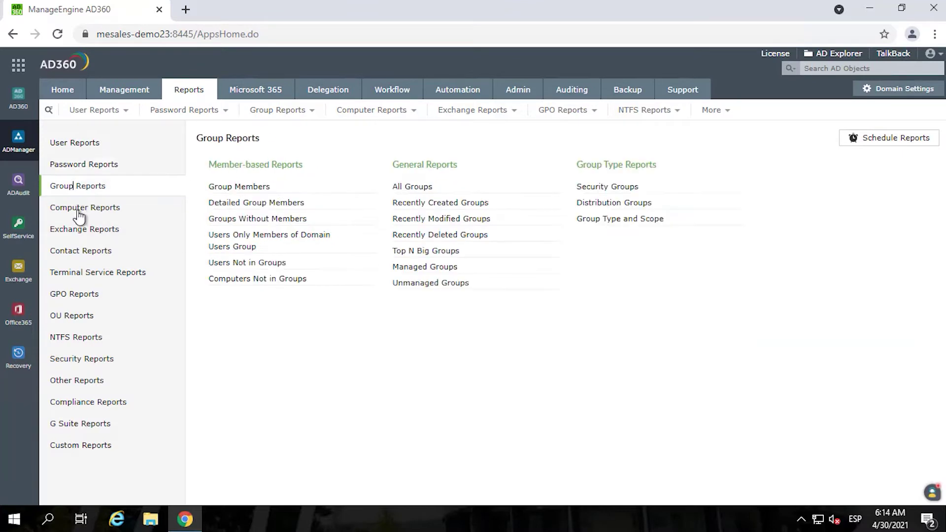
pyautogui.click(80, 209)
pyautogui.click(83, 231)
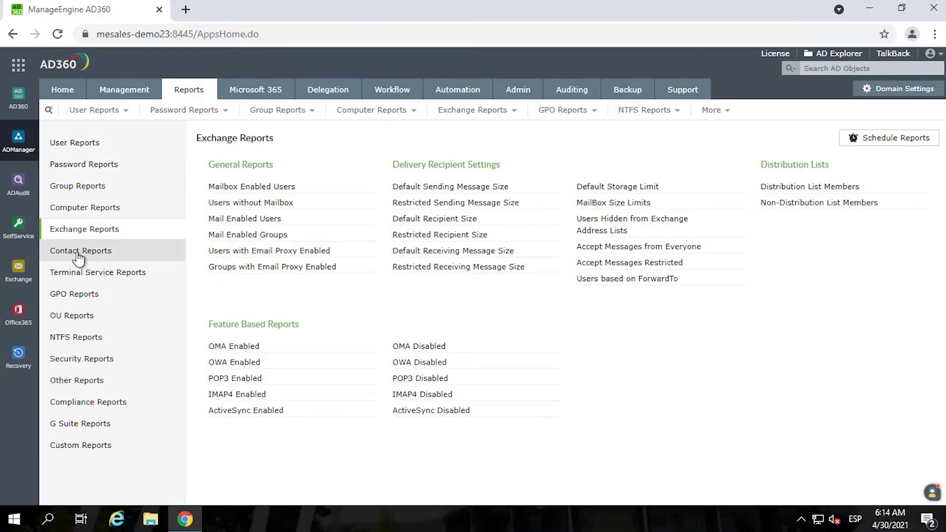
pyautogui.click(81, 252)
pyautogui.click(82, 296)
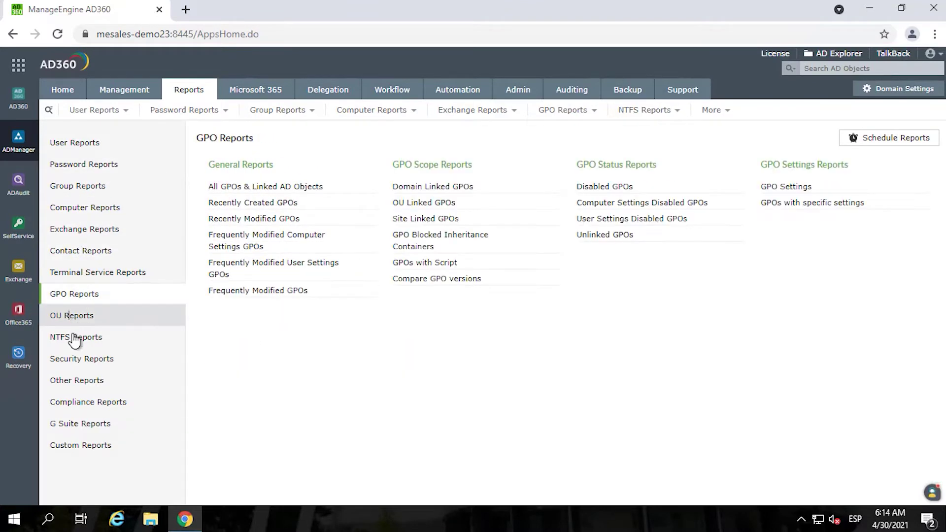
pyautogui.click(75, 317)
pyautogui.click(76, 339)
pyautogui.click(77, 364)
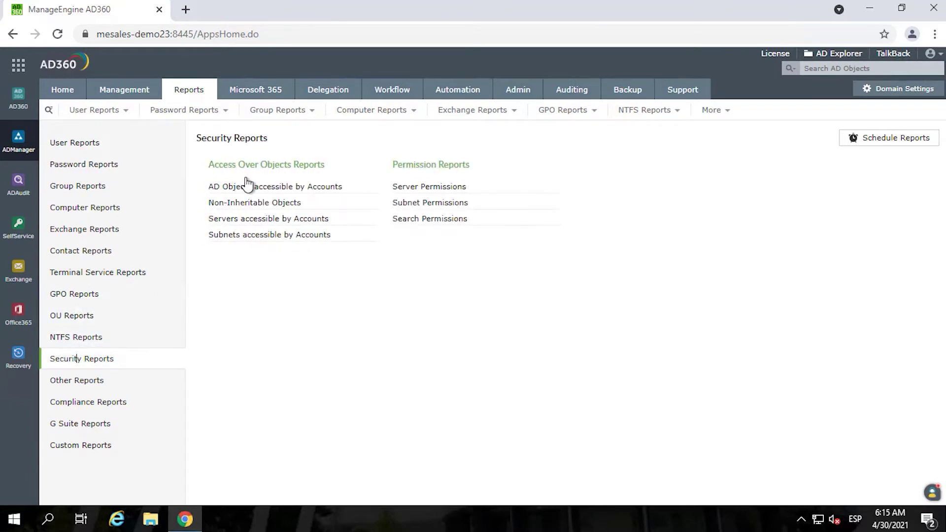
# - Open the Create Users help desk role for editing from the Delegation roles list
pyautogui.click(314, 95)
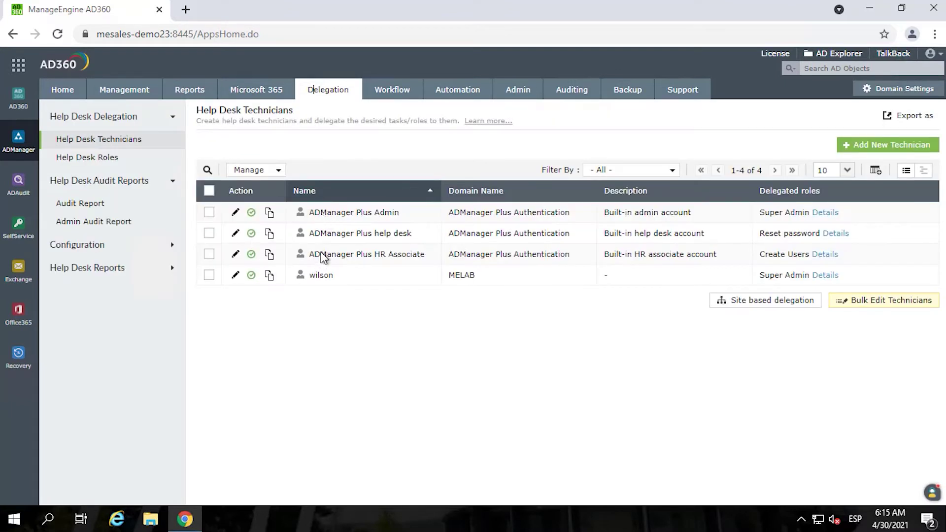
pyautogui.click(92, 157)
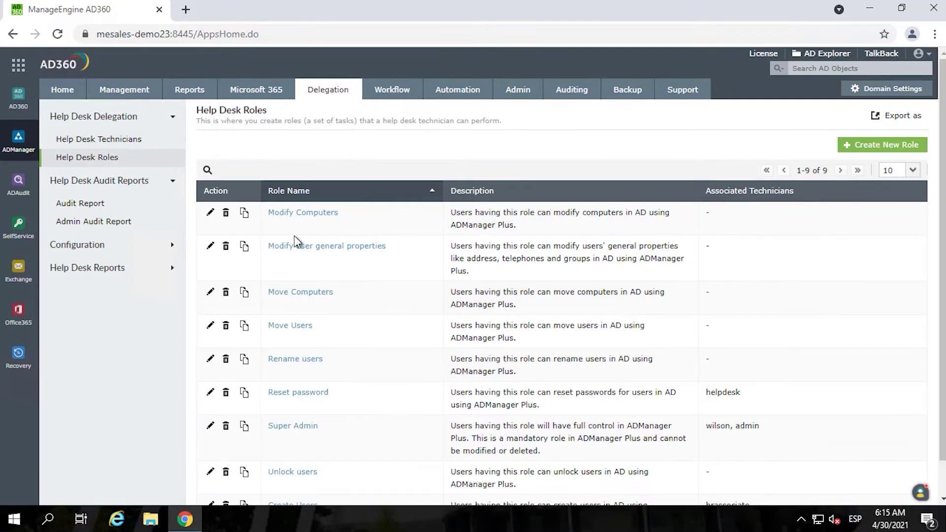
pyautogui.scroll(-1, 301, 313)
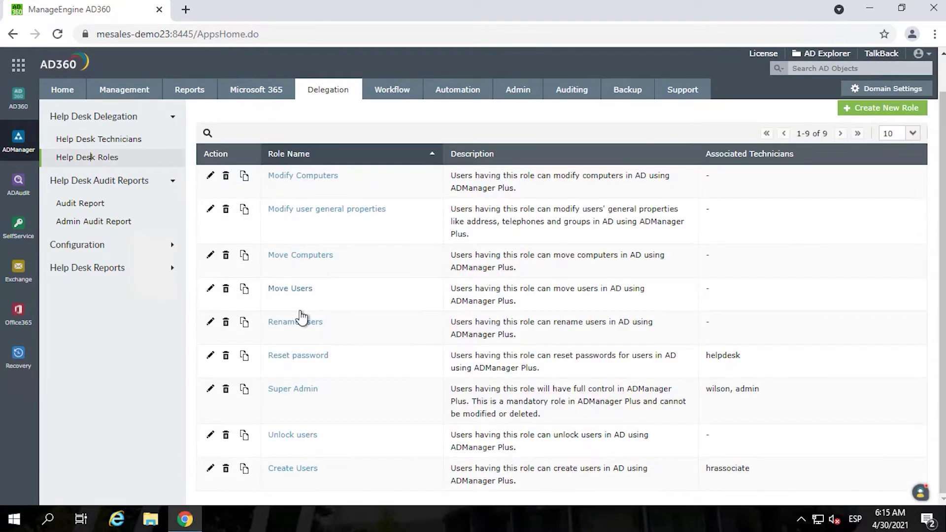
pyautogui.click(210, 469)
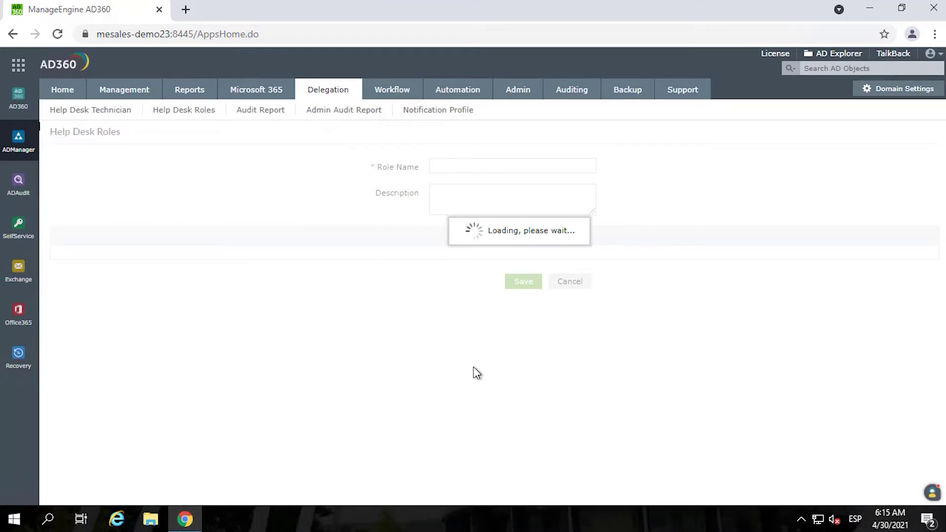
# - Review which user attributes the Create Users role may set, closing the list unchanged
pyautogui.scroll(-1, 304, 348)
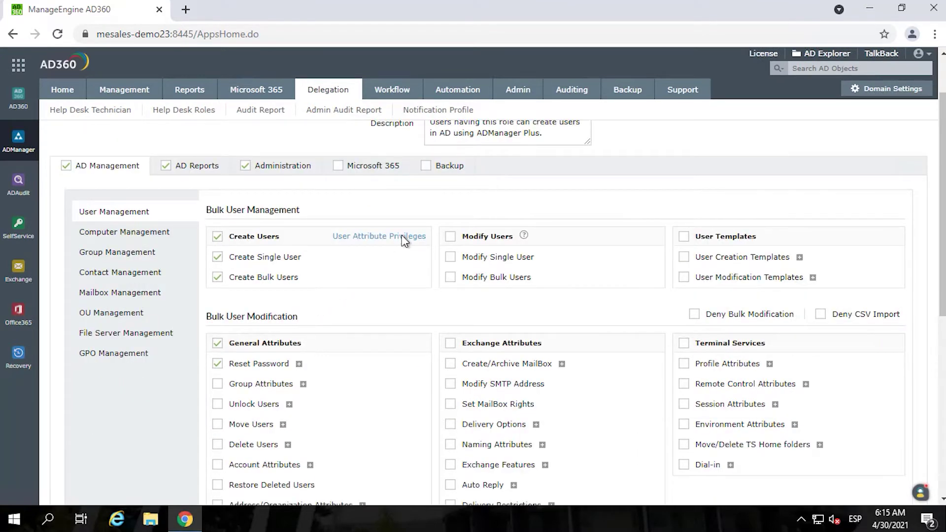
pyautogui.click(364, 237)
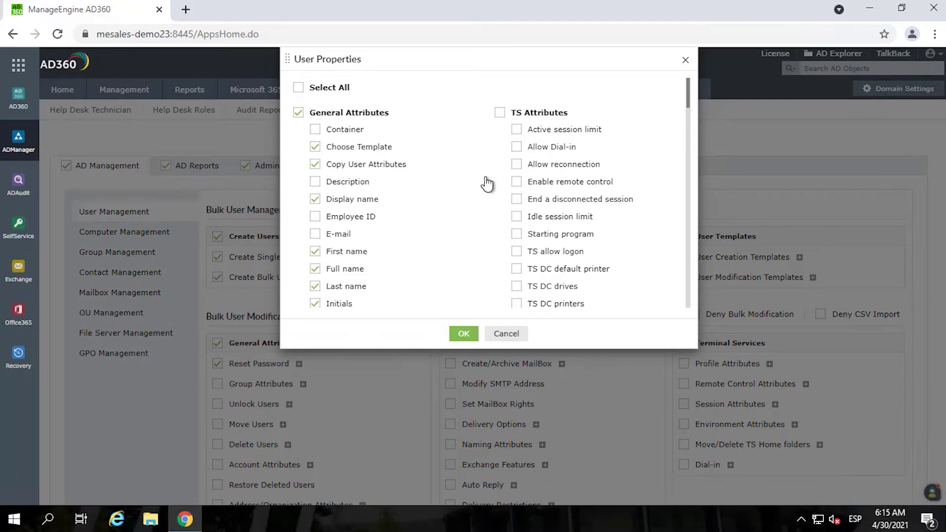
pyautogui.scroll(-6, 546, 184)
pyautogui.scroll(-2, 550, 185)
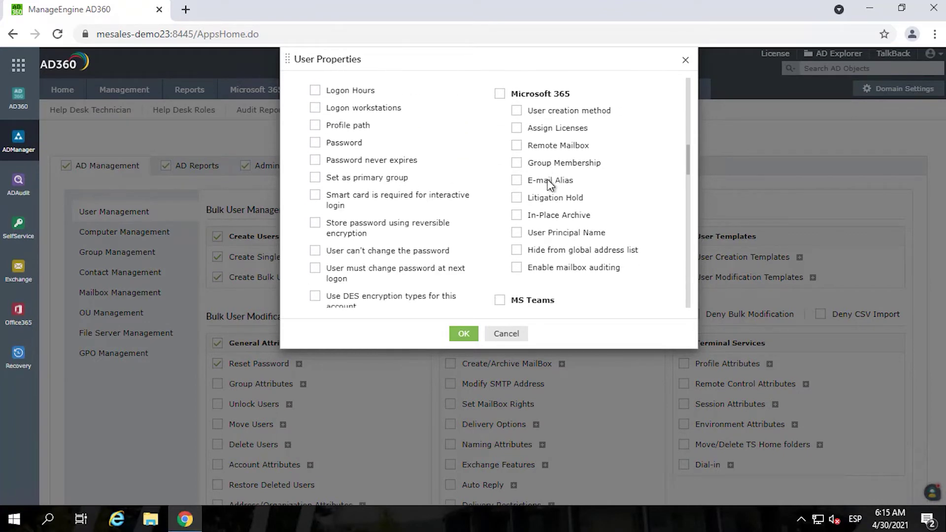
pyautogui.scroll(7, 550, 185)
pyautogui.scroll(3, 542, 192)
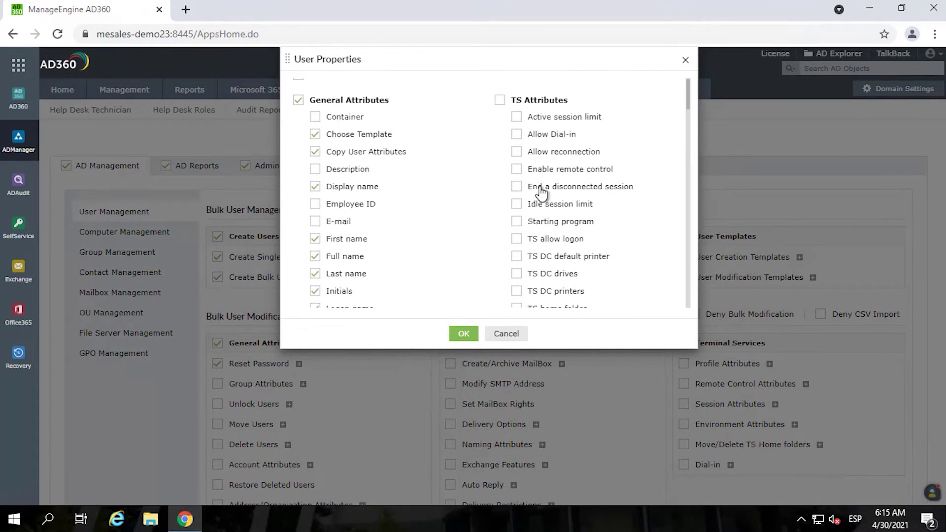
pyautogui.scroll(-9, 542, 196)
pyautogui.scroll(-6, 500, 281)
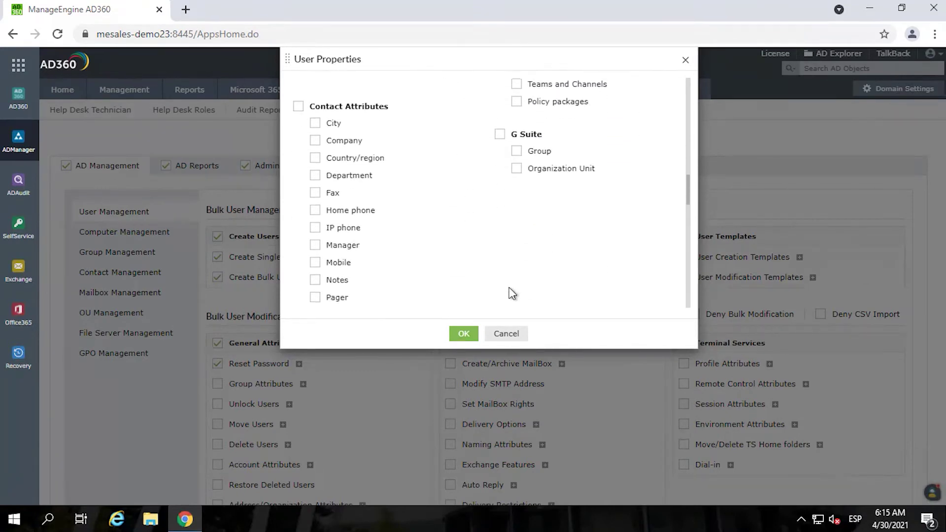
pyautogui.click(507, 335)
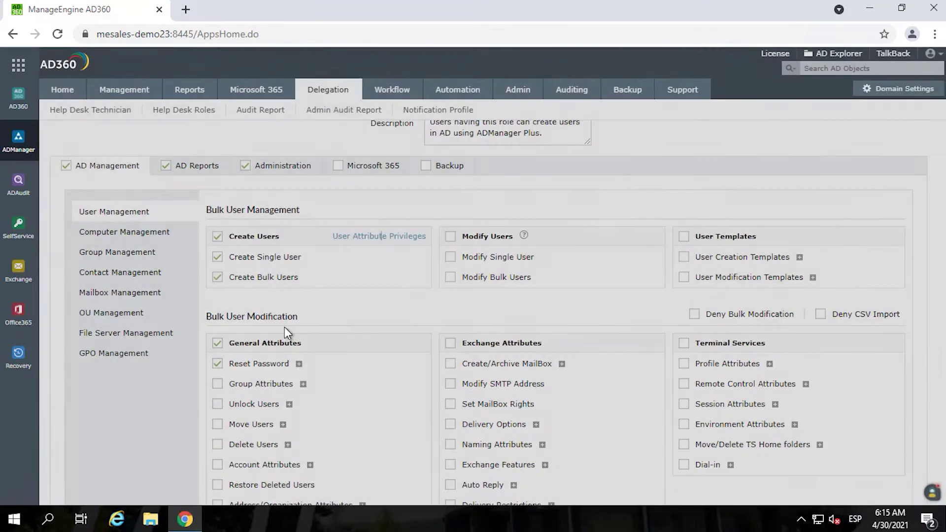
# - Browse the role's computer, group, contact, mailbox, OU, file server, report and administration privileges, then discard it
pyautogui.click(111, 232)
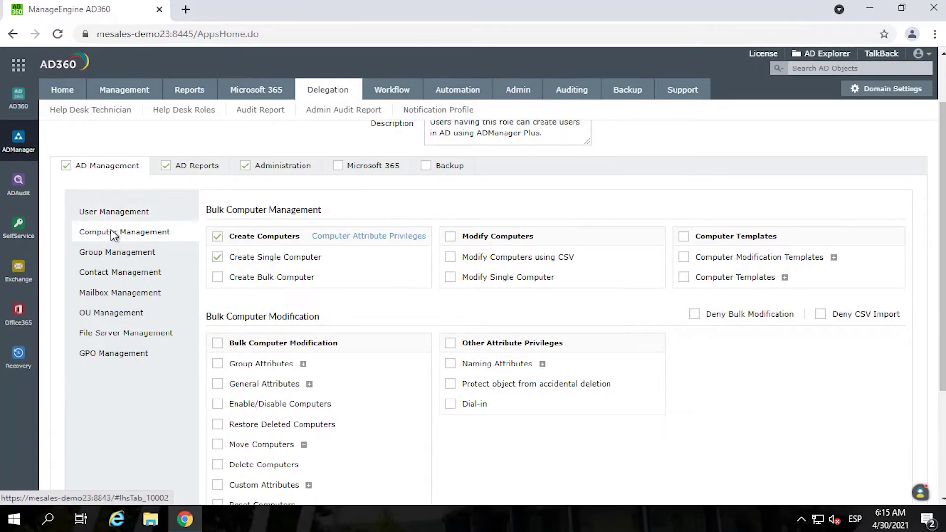
pyautogui.click(113, 254)
pyautogui.click(110, 273)
pyautogui.click(108, 293)
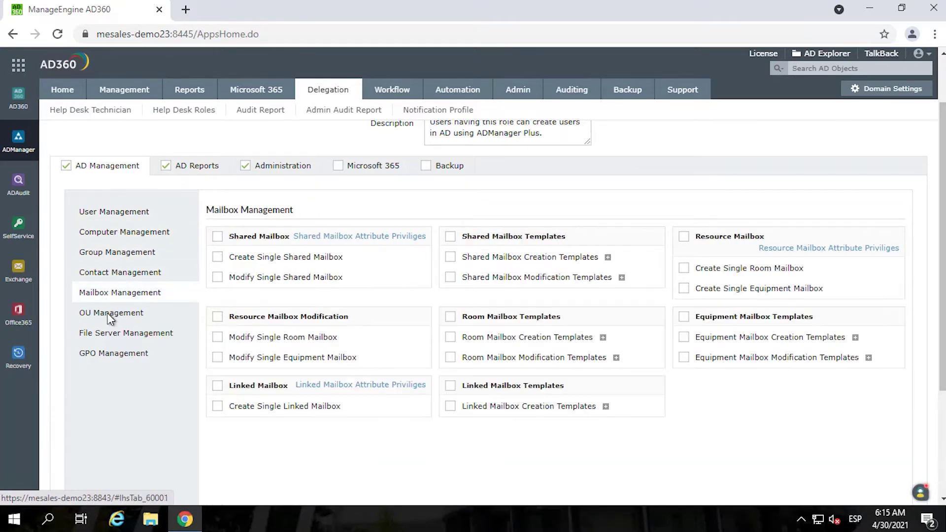
pyautogui.click(103, 316)
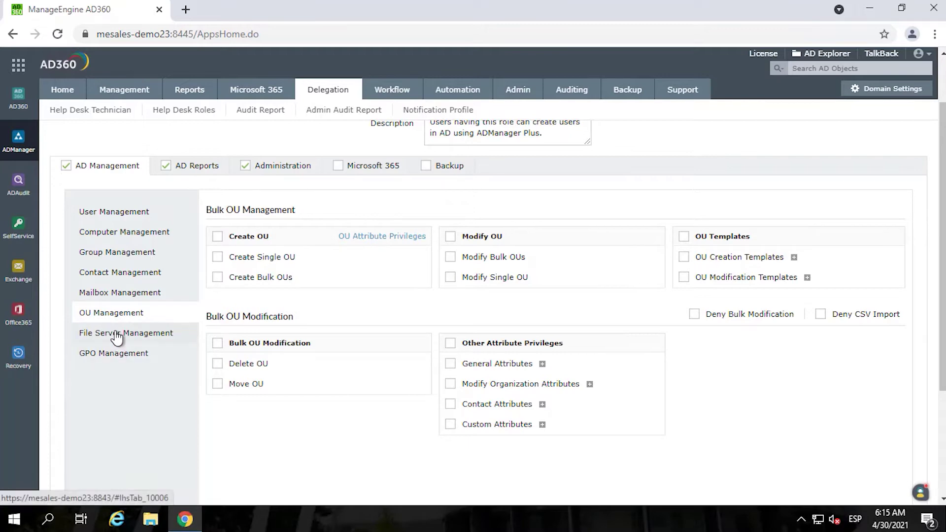
pyautogui.click(120, 332)
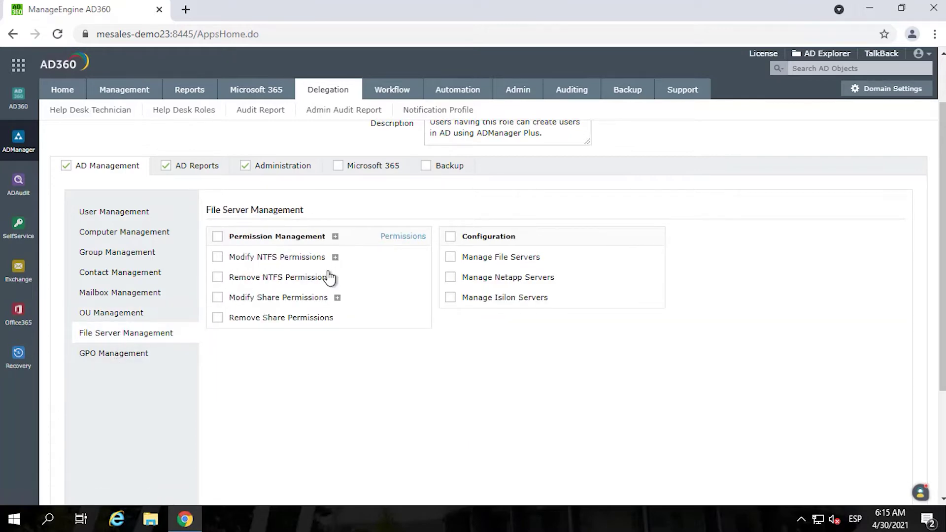
pyautogui.click(189, 169)
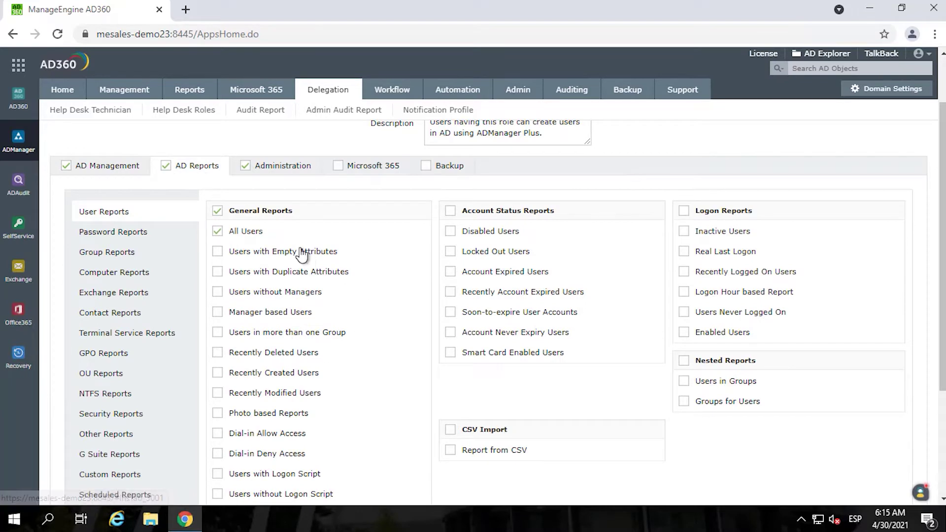
pyautogui.click(283, 166)
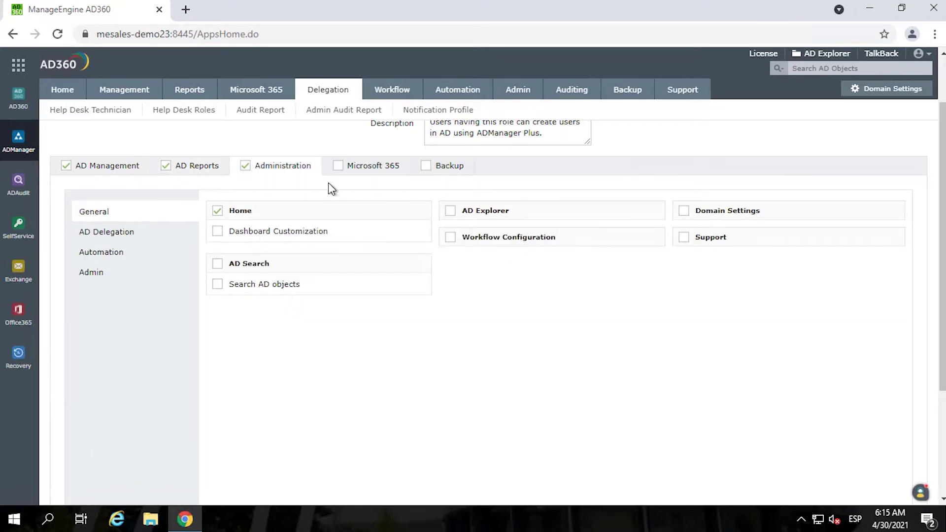
pyautogui.scroll(2, 323, 231)
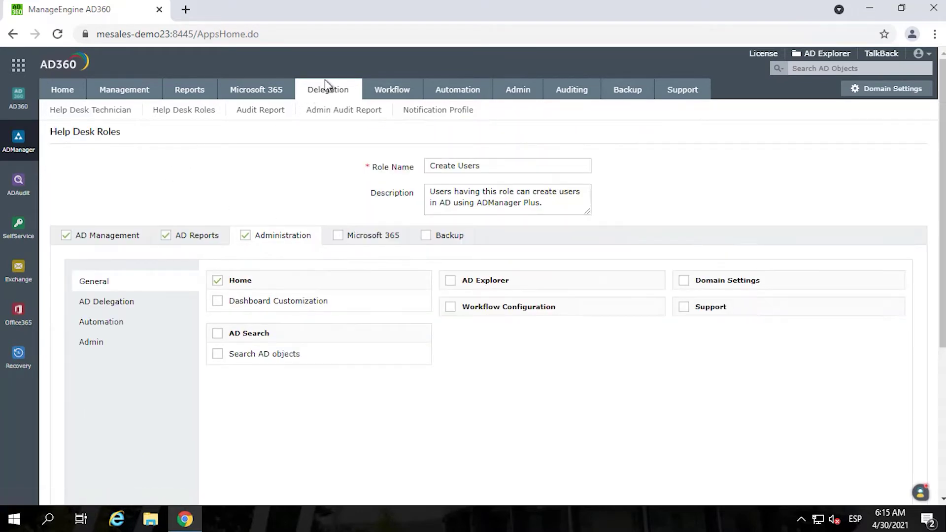
pyautogui.click(326, 93)
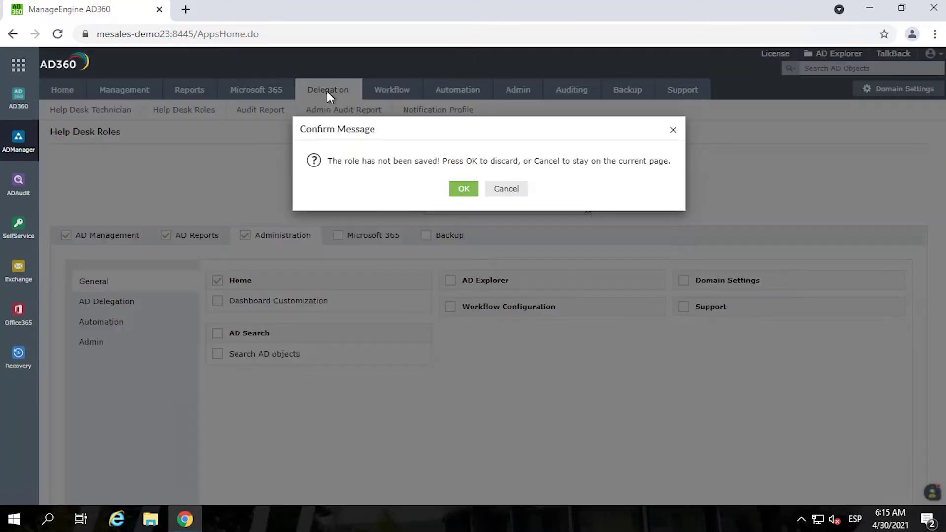
pyautogui.click(461, 196)
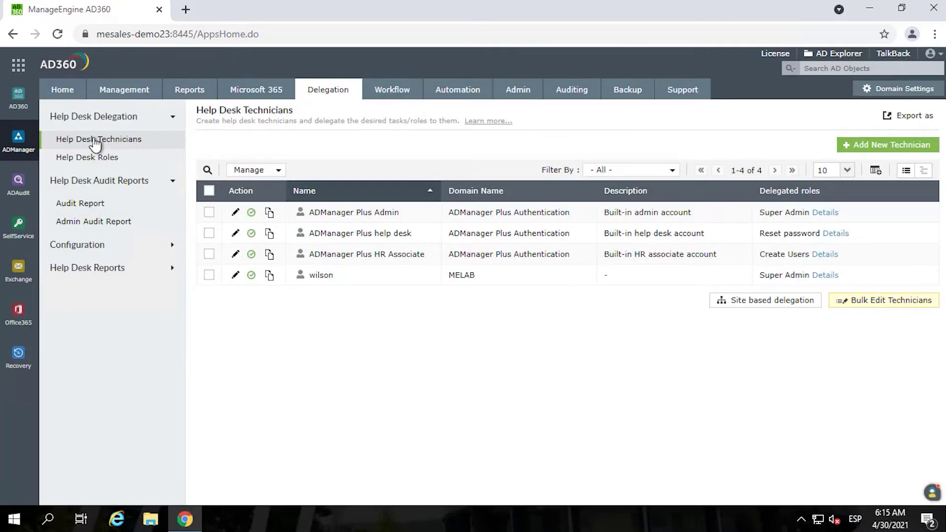
# - Open the help desk audit report from the Help Desk Technicians list
pyautogui.click(92, 157)
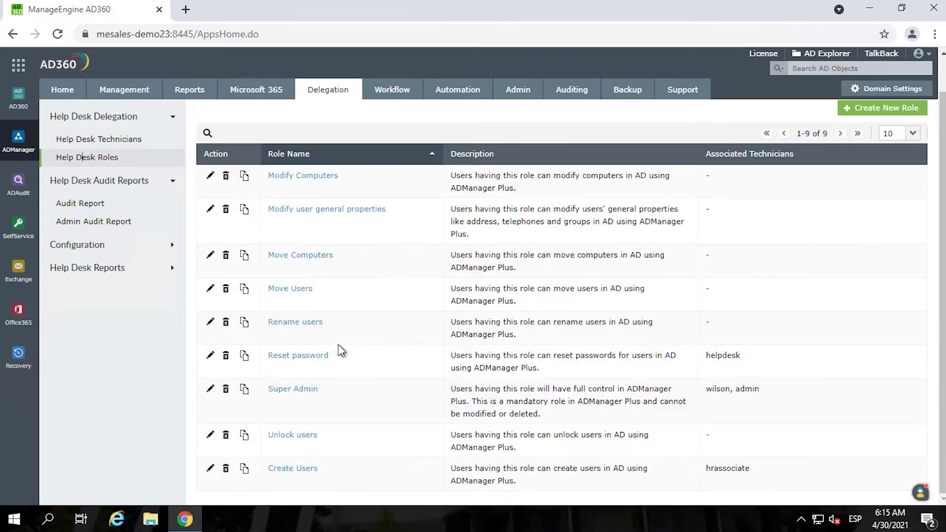
pyautogui.click(97, 139)
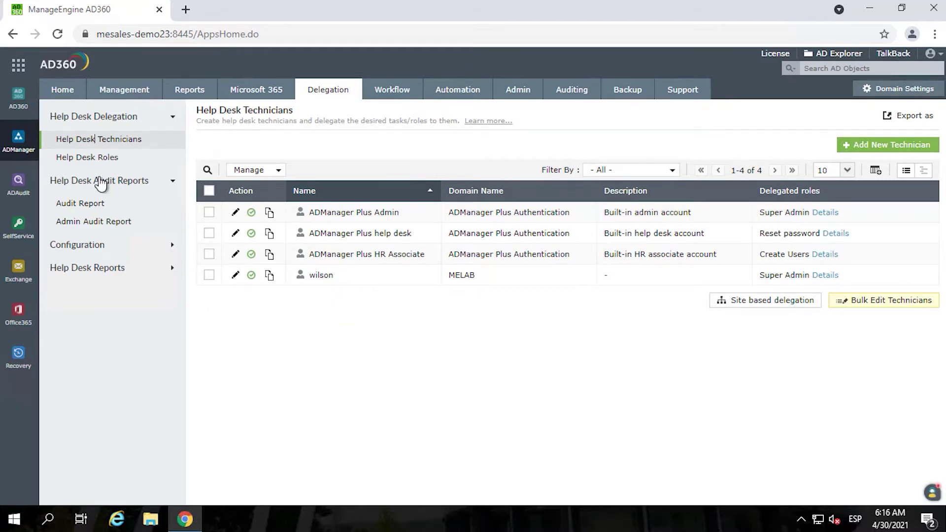
pyautogui.click(83, 203)
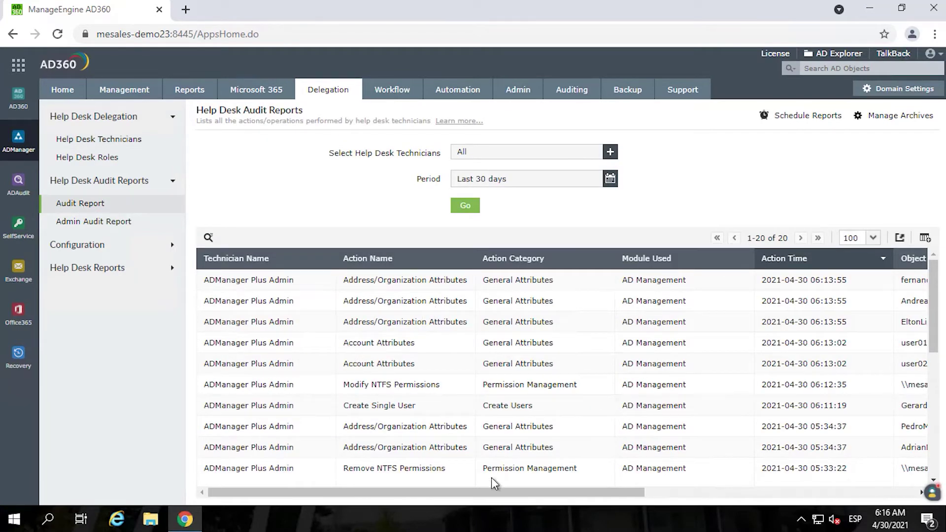
pyautogui.moveTo(590, 494); pyautogui.dragTo(664, 495)
# - Highlight the Create Users and share permission change entries in the audit report
pyautogui.moveTo(661, 411); pyautogui.dragTo(221, 403)
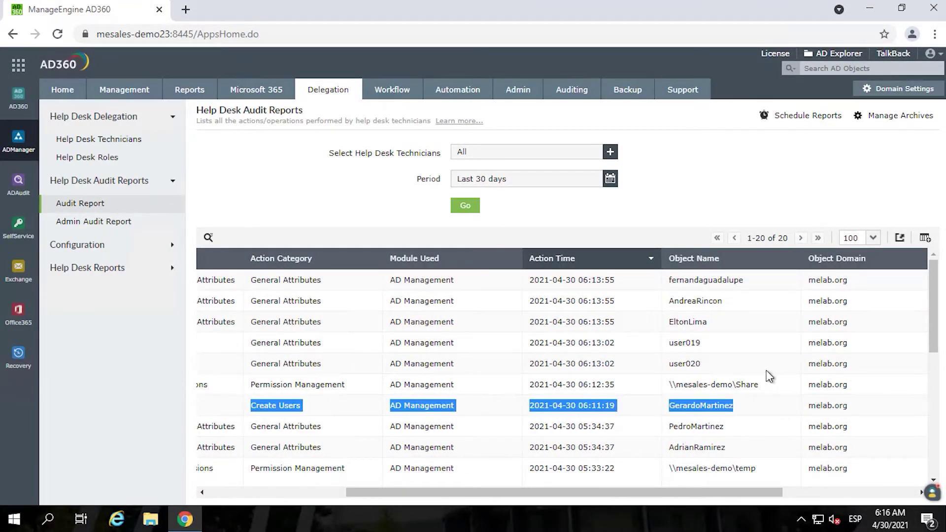
pyautogui.moveTo(729, 386); pyautogui.dragTo(241, 382)
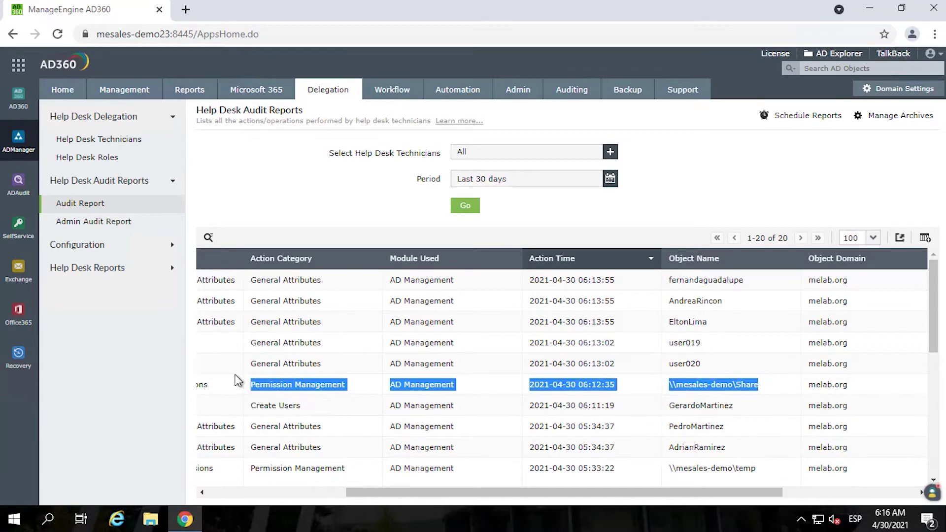
pyautogui.moveTo(446, 492); pyautogui.dragTo(291, 489)
pyautogui.moveTo(519, 493); pyautogui.dragTo(714, 493)
pyautogui.click(567, 360)
pyautogui.moveTo(567, 359); pyautogui.dragTo(205, 365)
pyautogui.moveTo(498, 495); pyautogui.dragTo(738, 408)
# - Inspect details of the account-disable action and a modified user's attribute changes
pyautogui.click(876, 365)
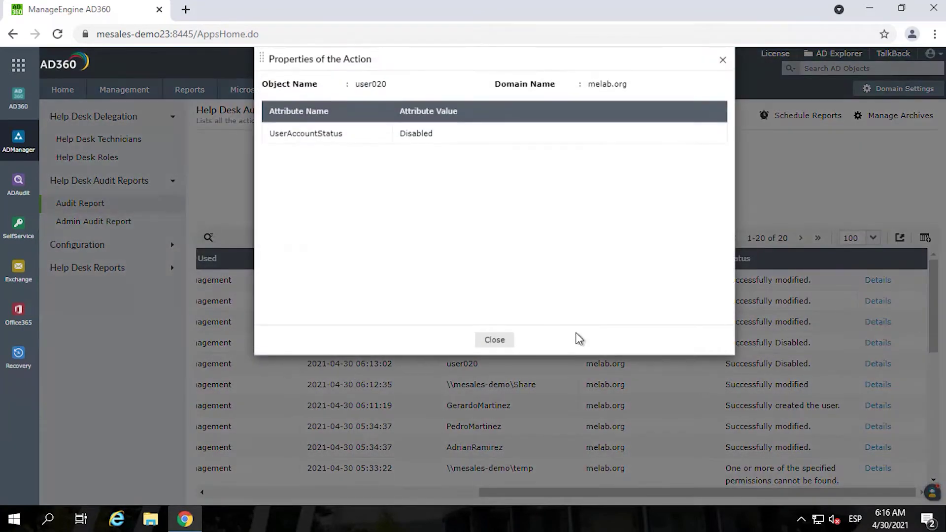
pyautogui.click(495, 339)
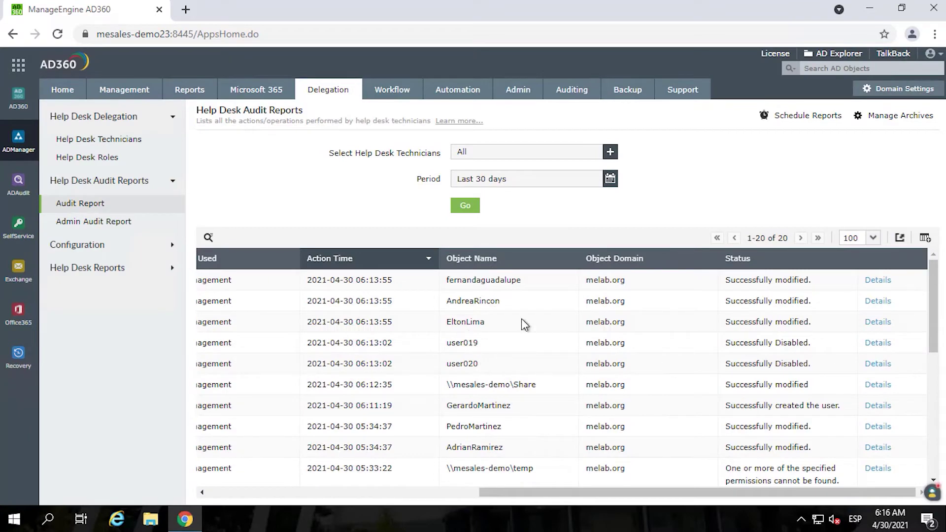
pyautogui.click(879, 302)
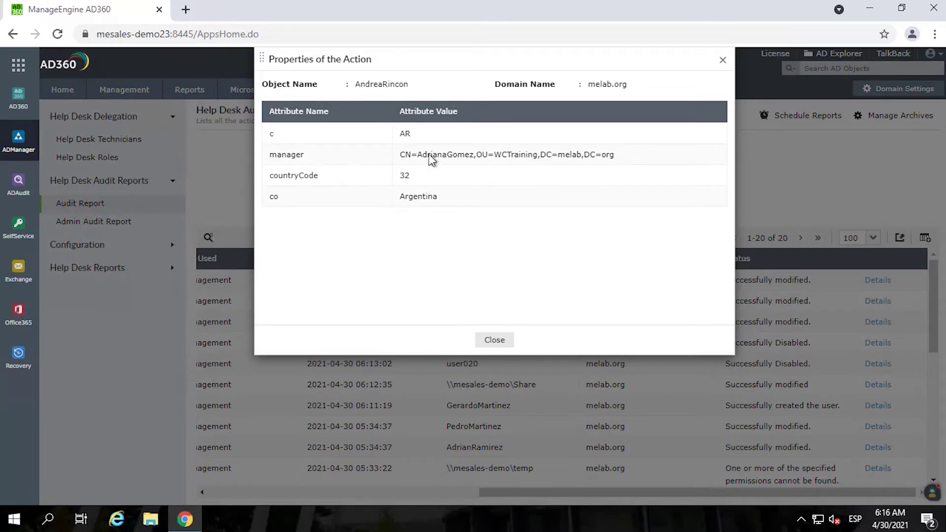
pyautogui.click(494, 341)
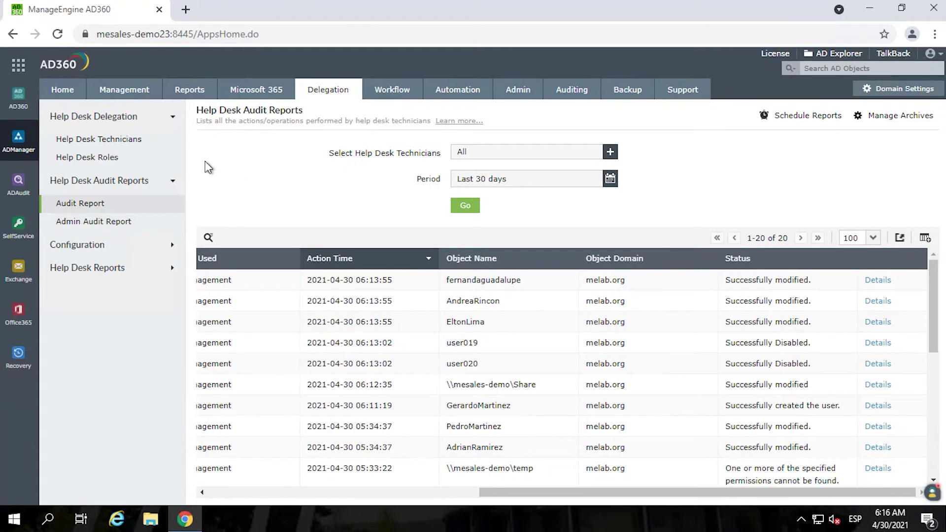
pyautogui.click(400, 95)
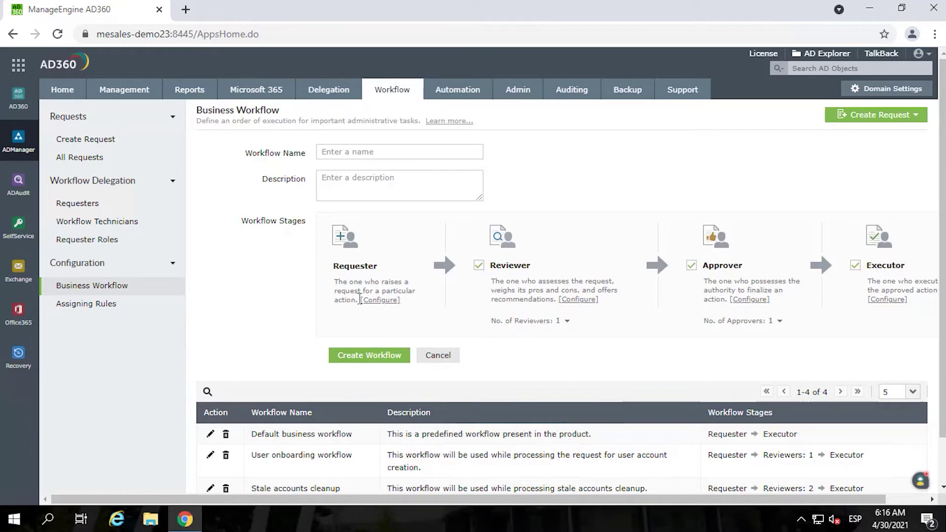
# - Scroll through the four business workflows, then open Workflow Technicians and Requester Roles
pyautogui.scroll(-1, 388, 317)
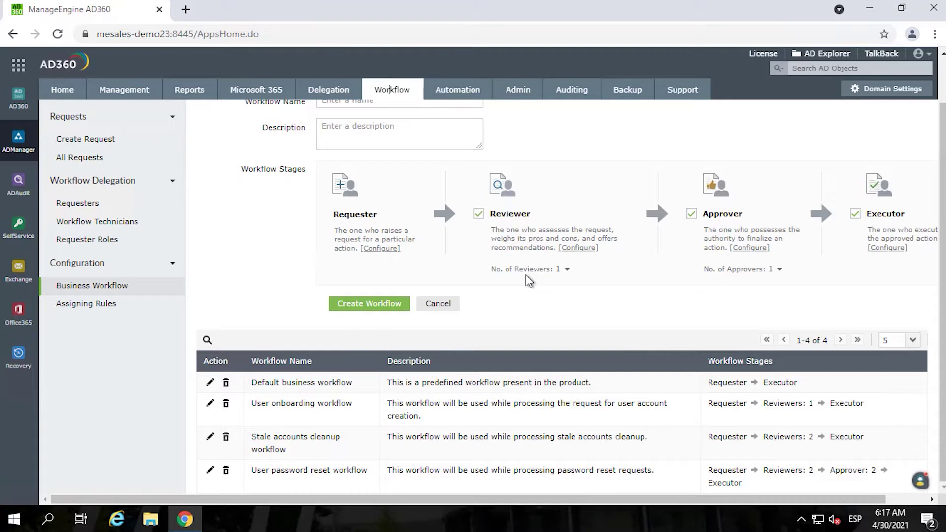
pyautogui.scroll(1, 538, 280)
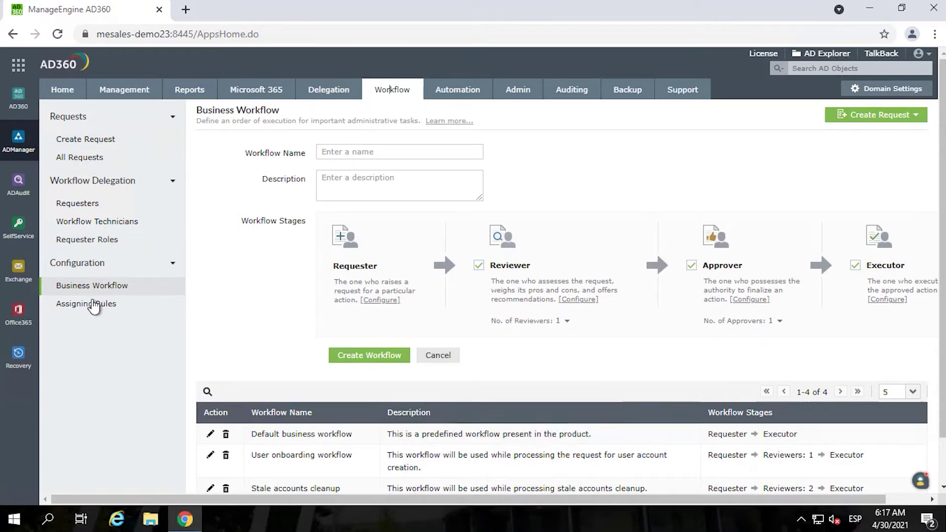
pyautogui.click(93, 222)
pyautogui.click(90, 240)
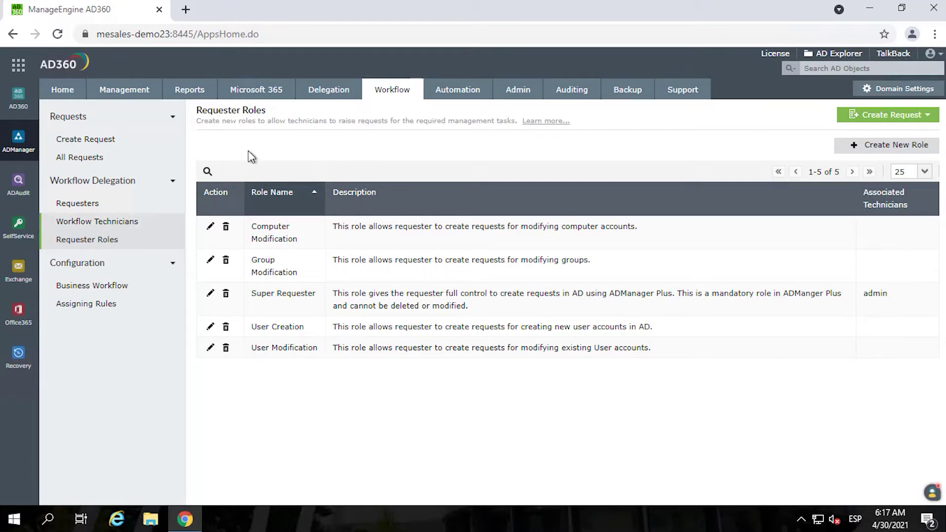
# - Open the Depuracion scheduled automation's settings and scroll through its weekly disable-users configuration
pyautogui.click(452, 94)
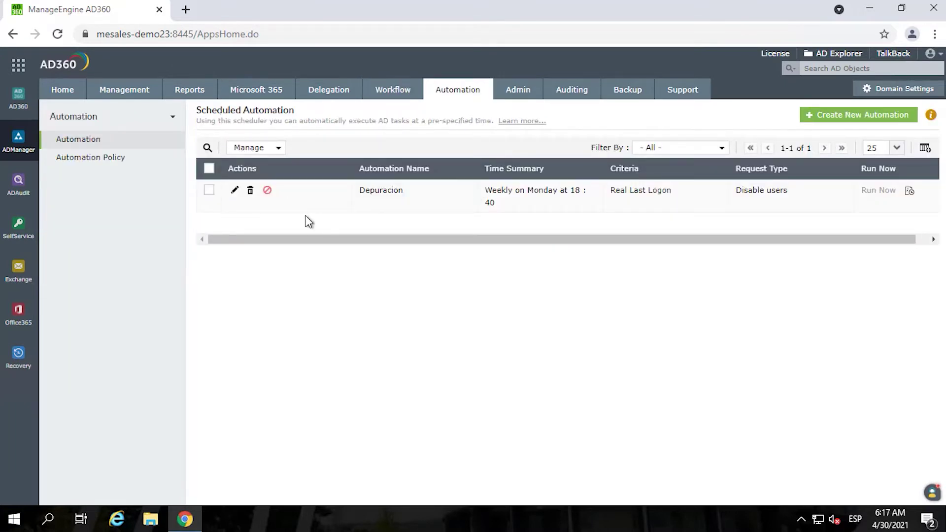
pyautogui.click(235, 191)
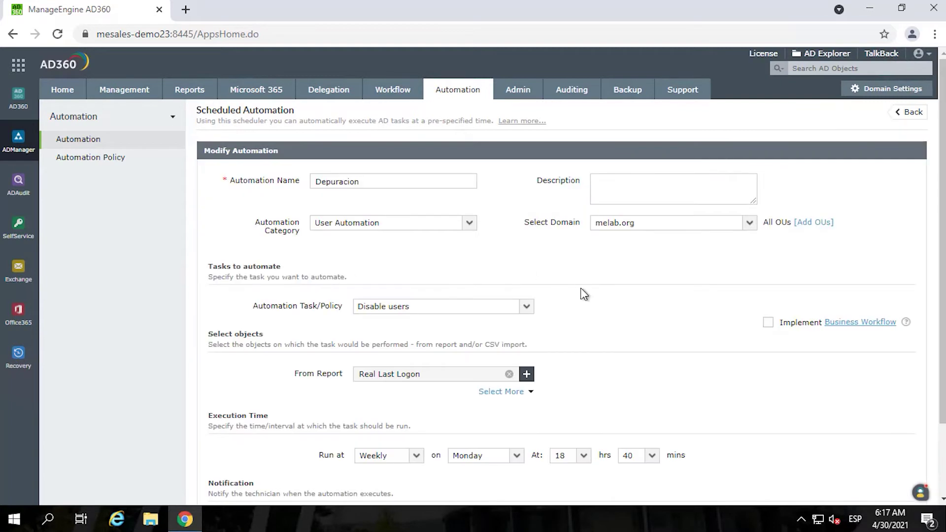
pyautogui.scroll(-2, 582, 291)
pyautogui.scroll(-1, 584, 293)
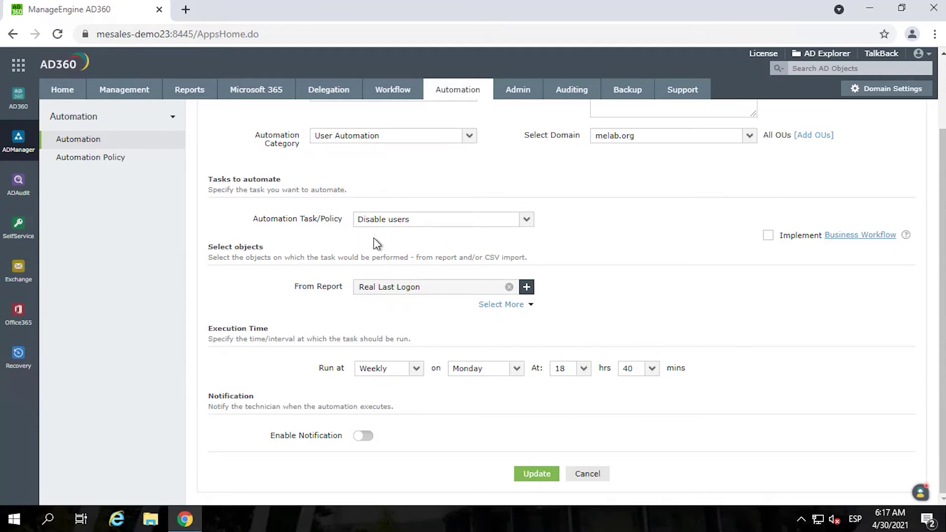
pyautogui.scroll(2, 341, 242)
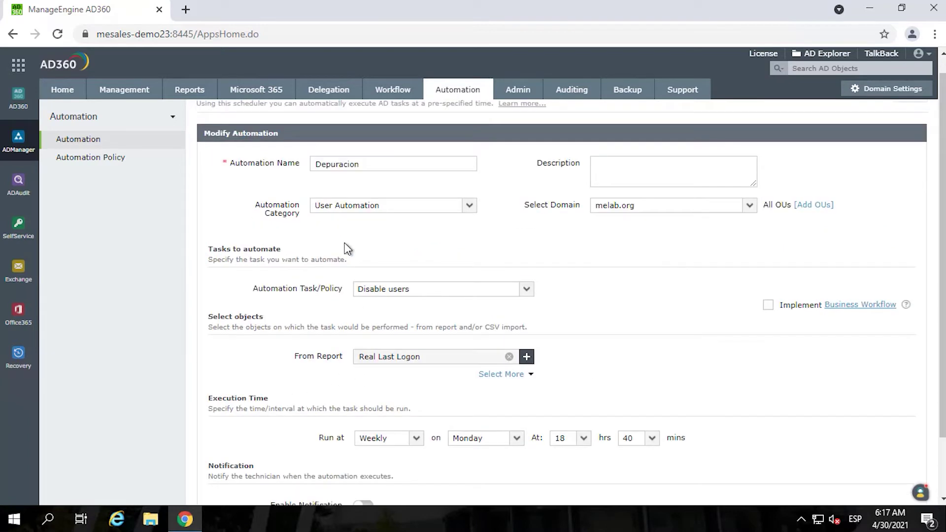
pyautogui.scroll(-2, 345, 248)
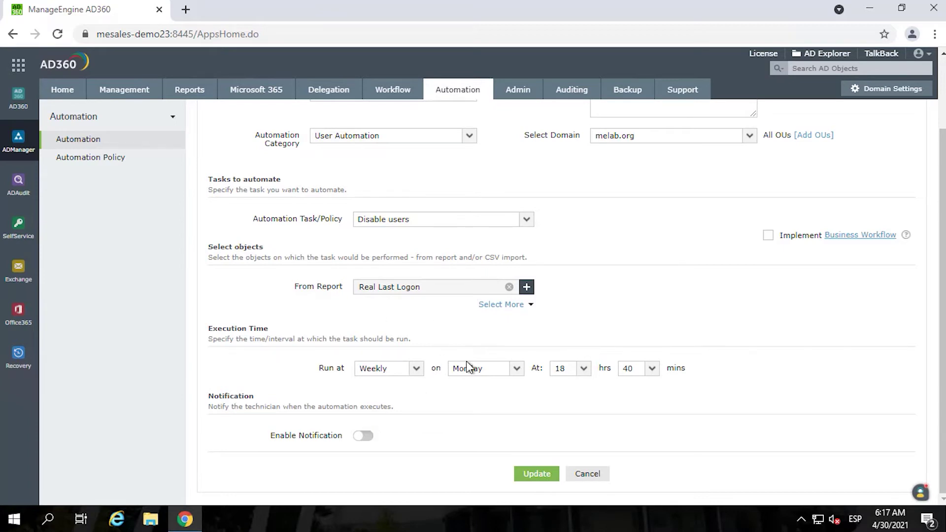
# - Cancel editing Depuracion without saving, returning to the Scheduled Automation list
pyautogui.click(587, 475)
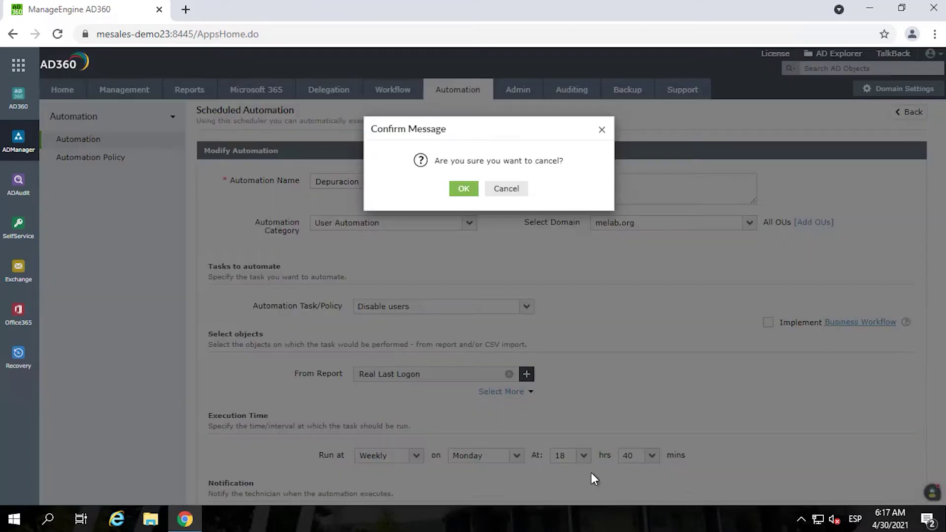
pyautogui.click(502, 188)
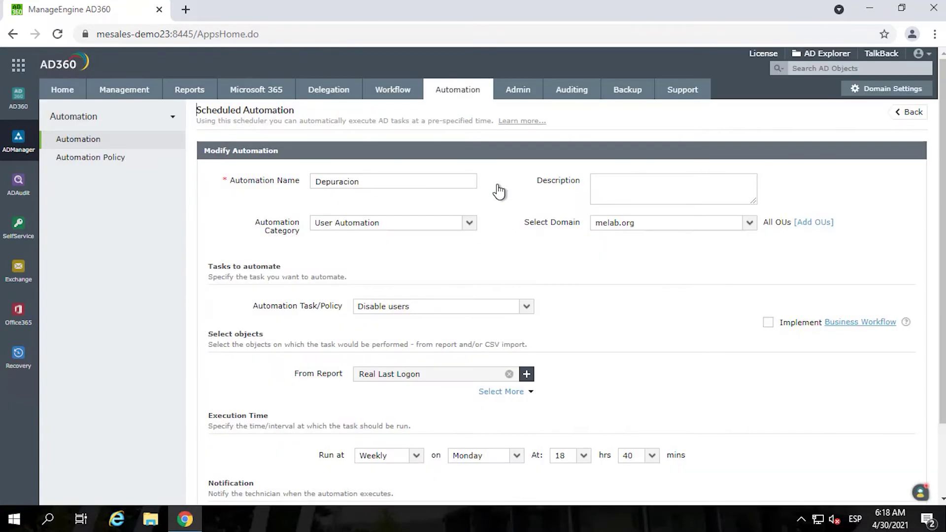
pyautogui.scroll(-3, 571, 422)
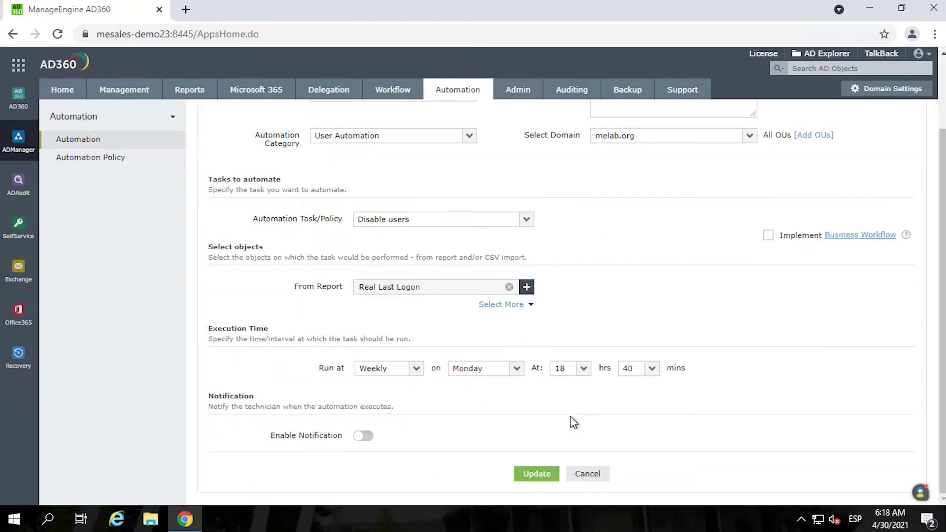
pyautogui.click(587, 473)
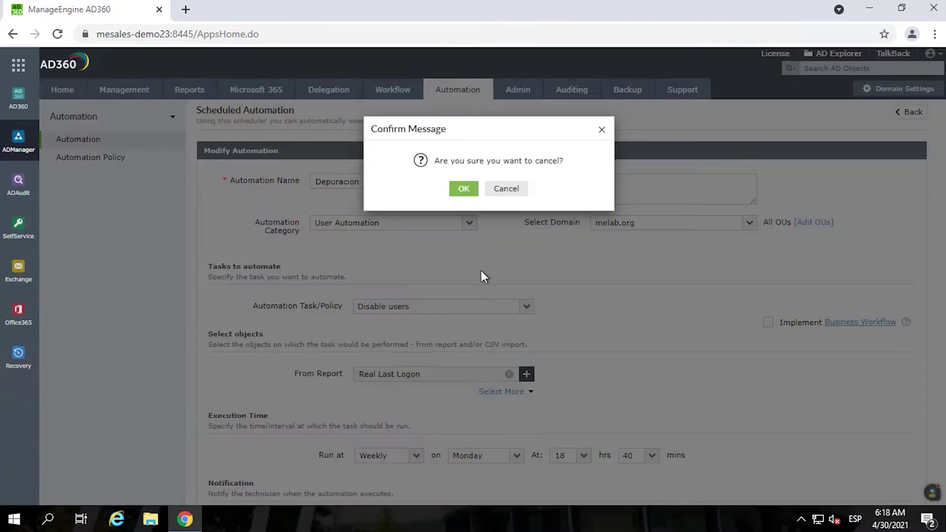
pyautogui.click(463, 190)
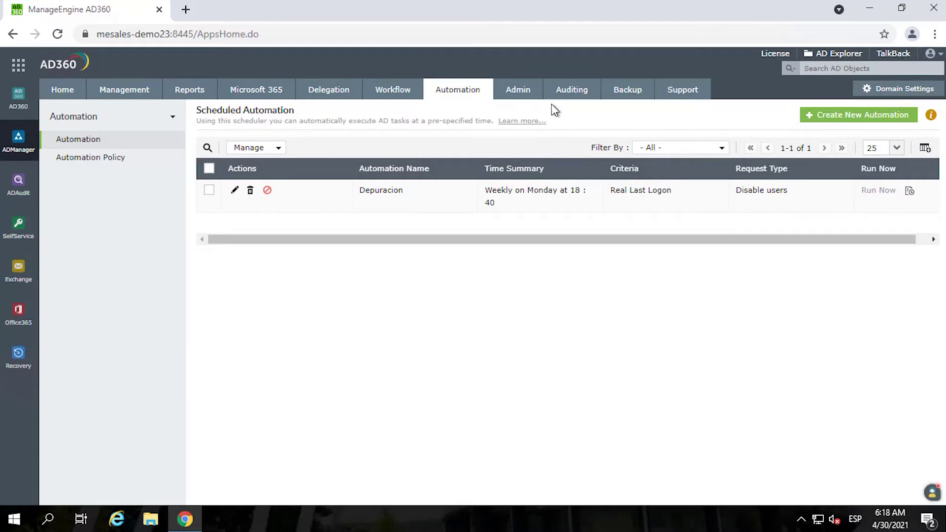
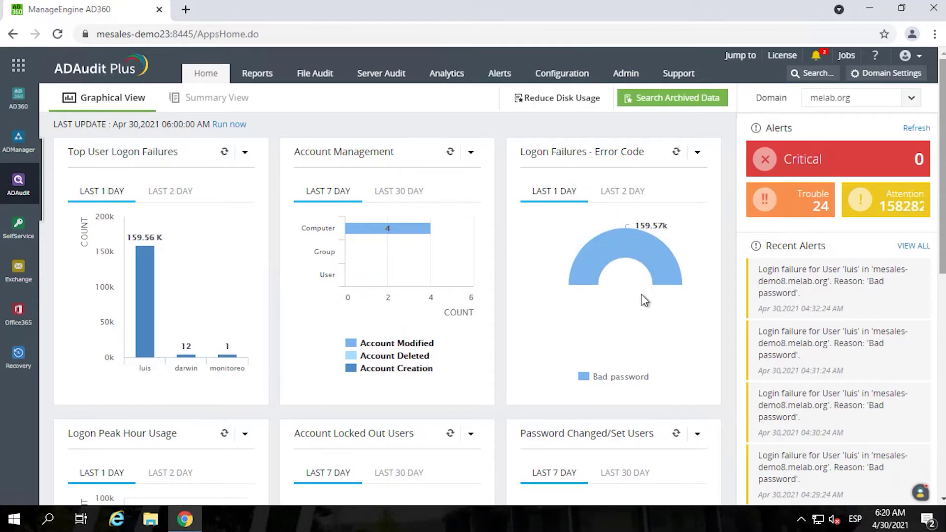
# - Set error codes and peak hour usage to last 2 days, locked-out and password changes to 30 days
pyautogui.click(620, 194)
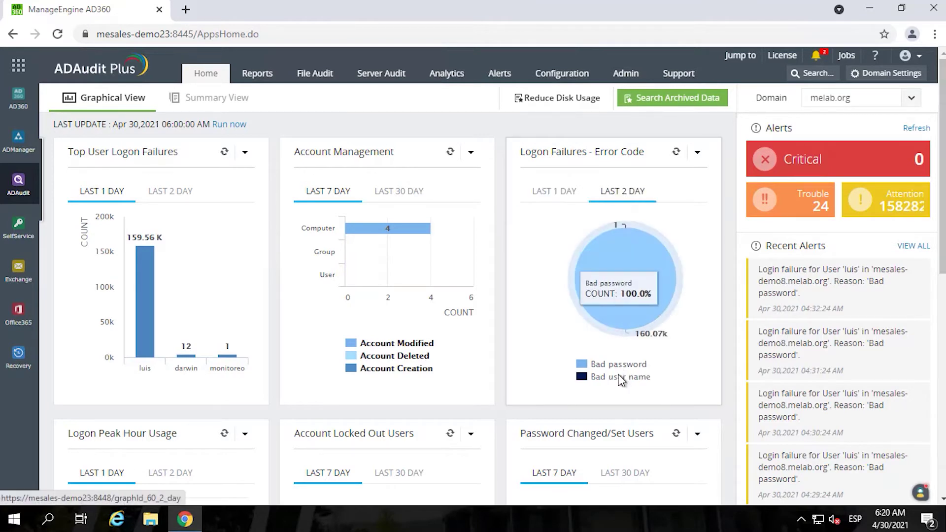
pyautogui.scroll(-4, 523, 364)
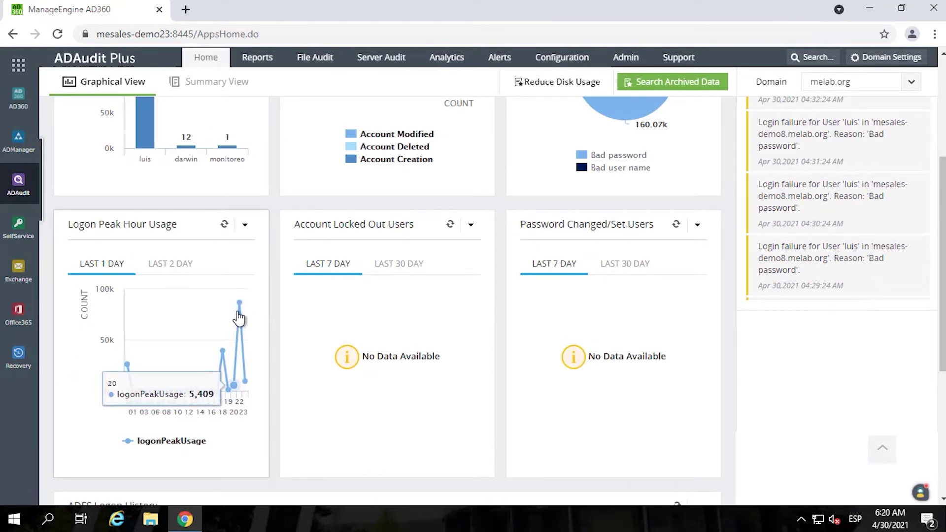
pyautogui.click(173, 271)
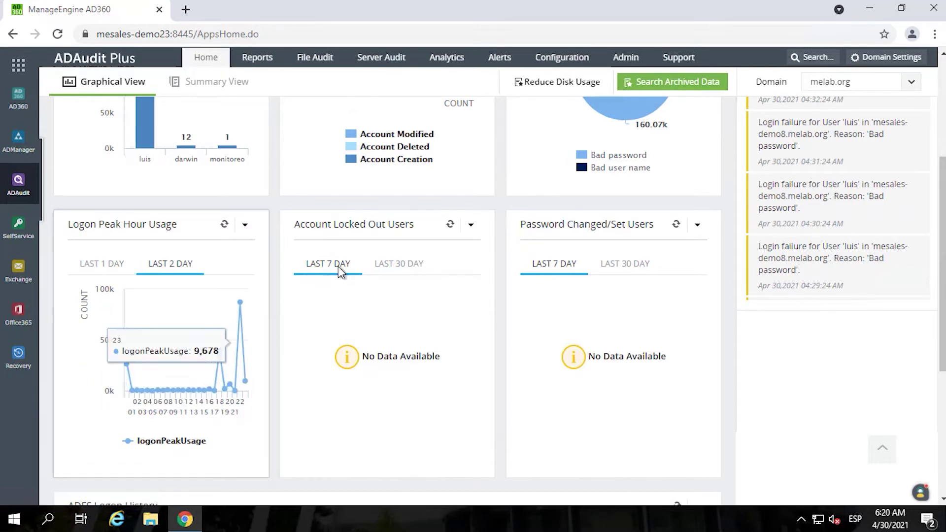
pyautogui.click(400, 266)
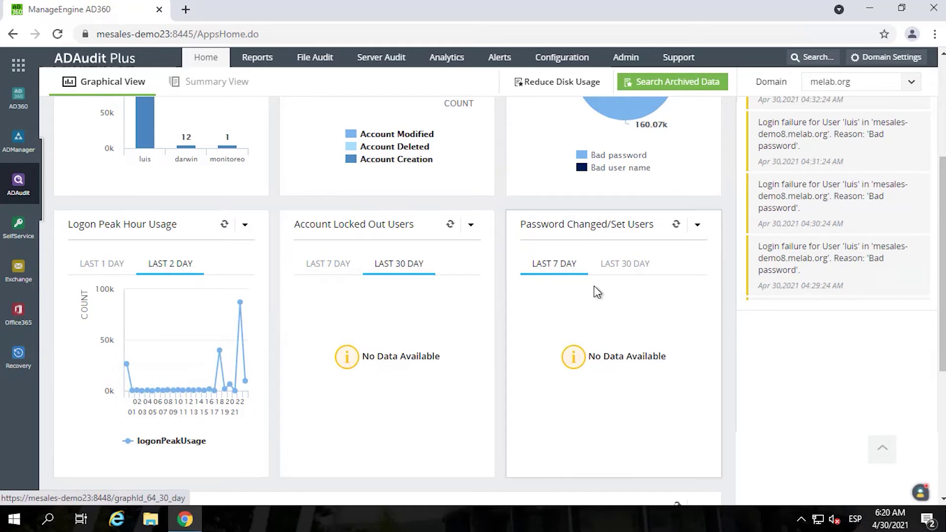
pyautogui.click(625, 266)
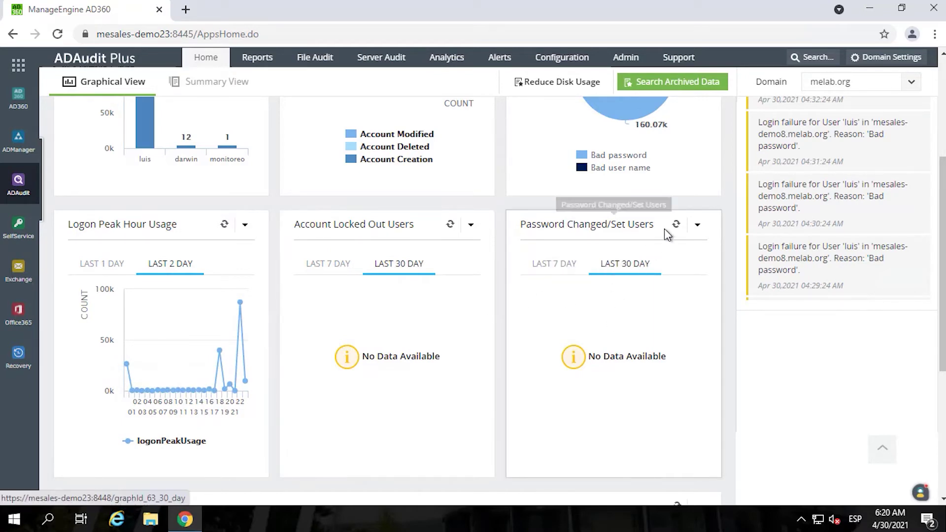
pyautogui.scroll(5, 388, 308)
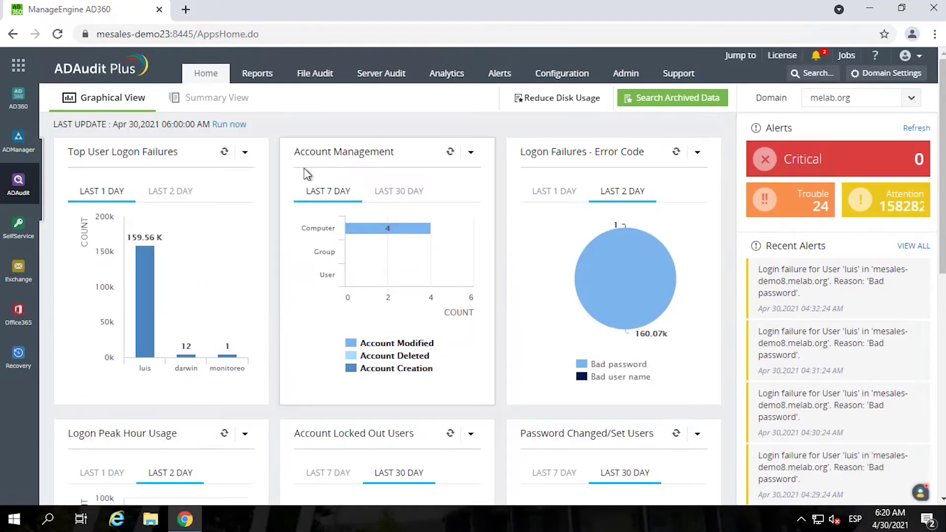
# - Go to Reports and refresh the Logon Failures report data
pyautogui.click(259, 75)
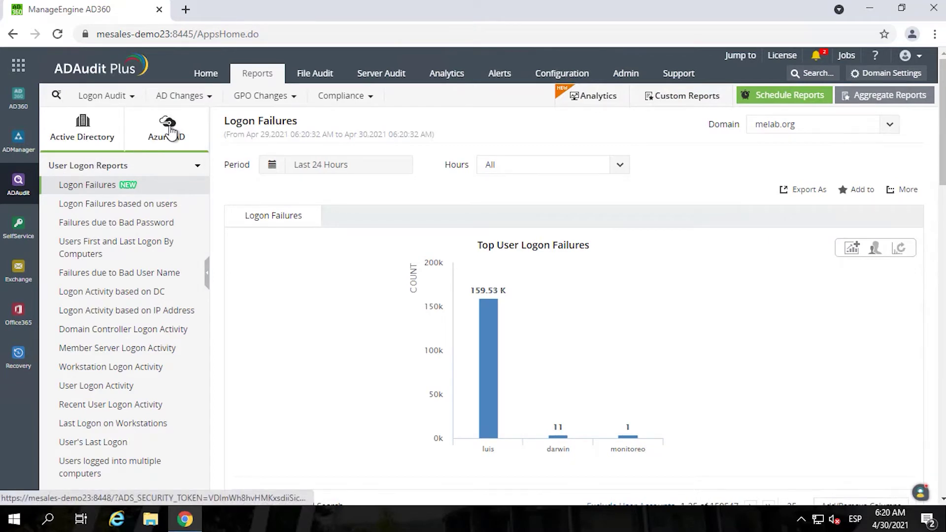
pyautogui.scroll(-2, 513, 312)
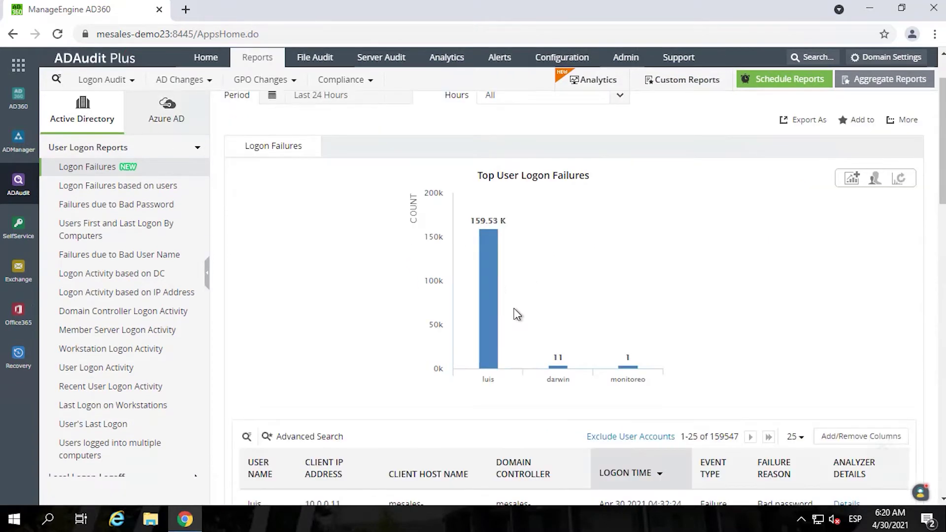
pyautogui.click(96, 168)
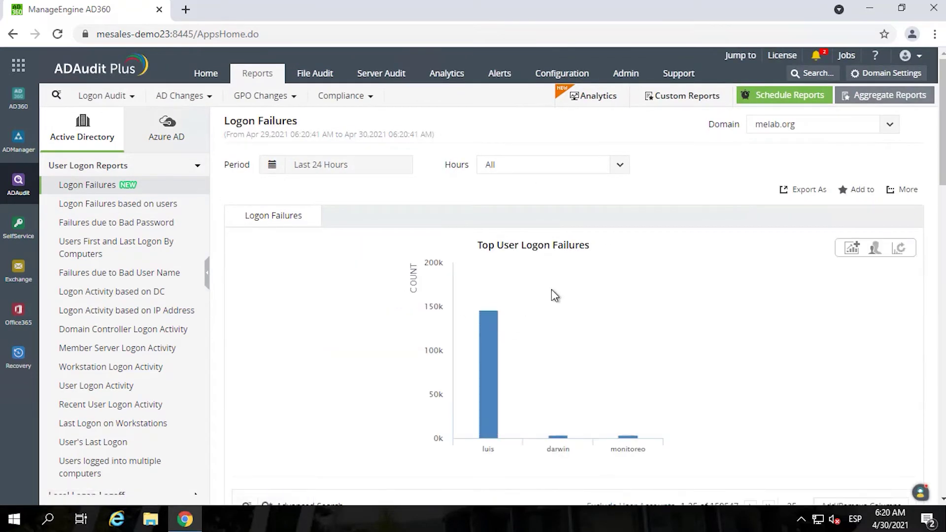
pyautogui.scroll(-3, 550, 289)
pyautogui.moveTo(498, 135)
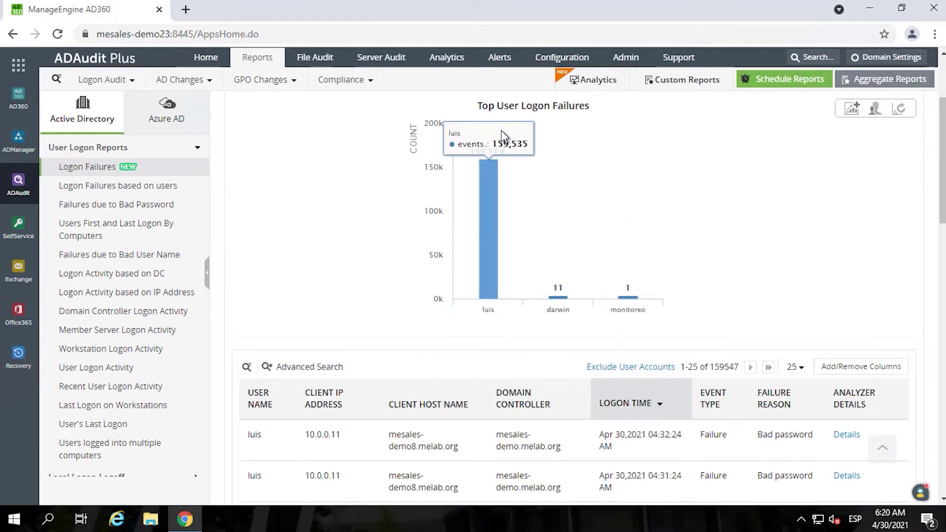
# - Scroll through the results, then open the Logon Failures based on users report
pyautogui.scroll(3, 374, 143)
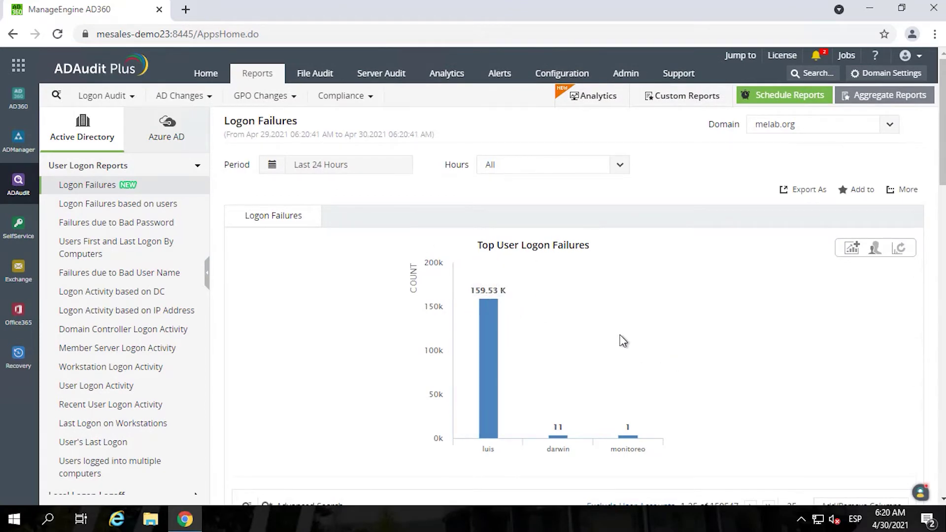
pyautogui.scroll(-3, 623, 341)
pyautogui.scroll(-6, 623, 341)
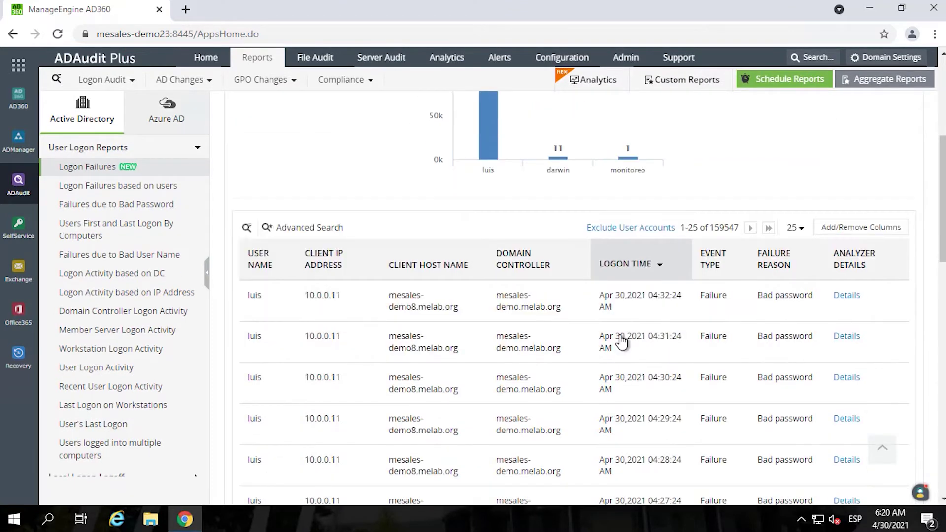
pyautogui.scroll(4, 620, 340)
pyautogui.scroll(4, 622, 341)
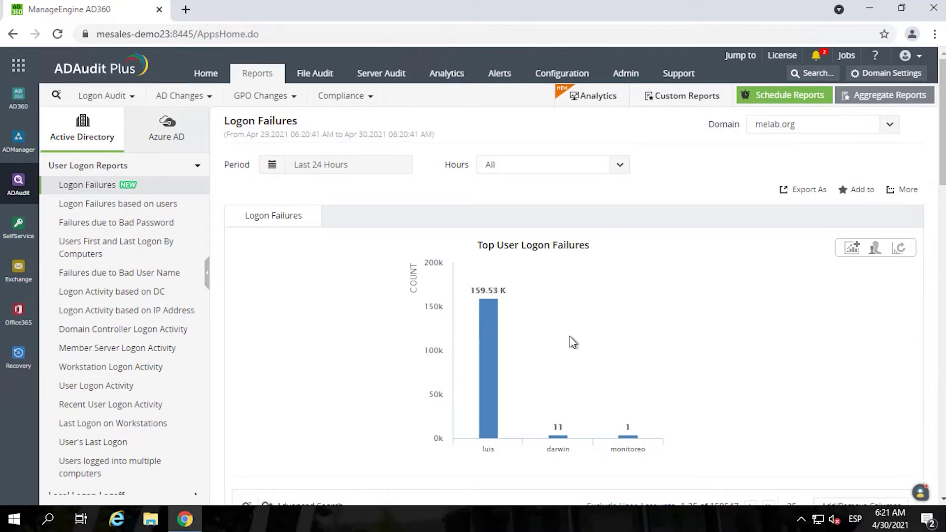
pyautogui.click(108, 207)
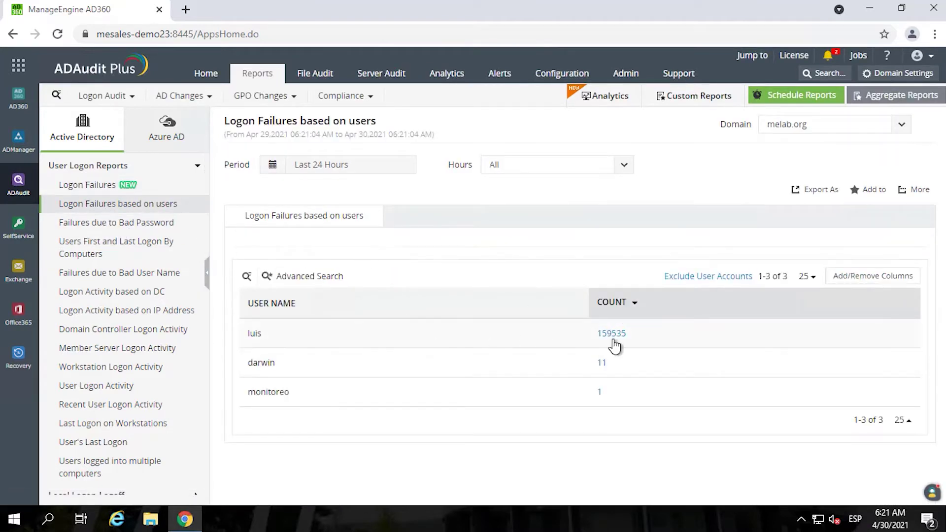
# - Open the Failures due to Bad Password report limited to the Last 6 Hours
pyautogui.click(111, 224)
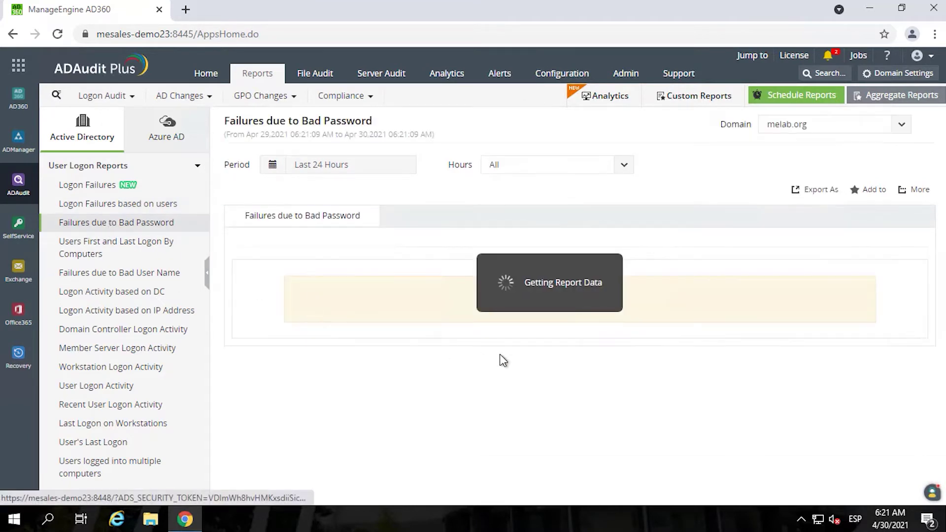
pyautogui.click(329, 170)
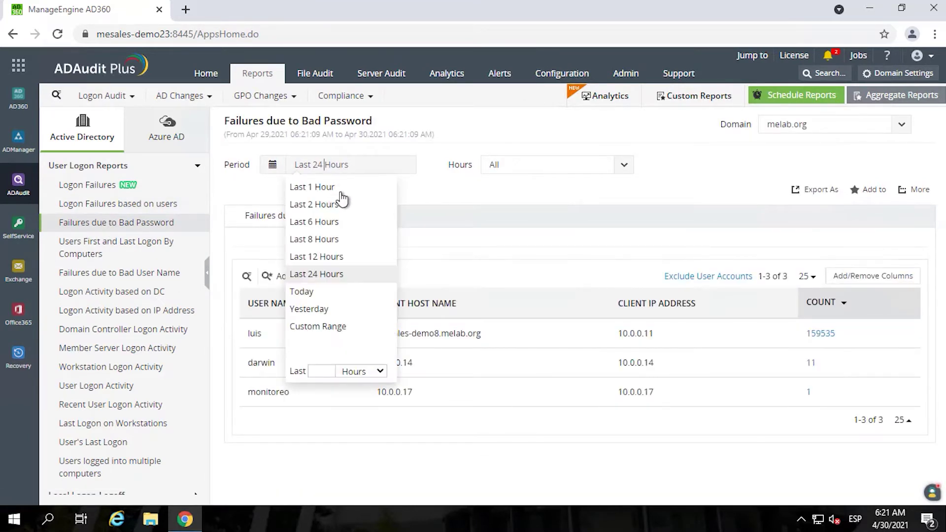
pyautogui.click(331, 220)
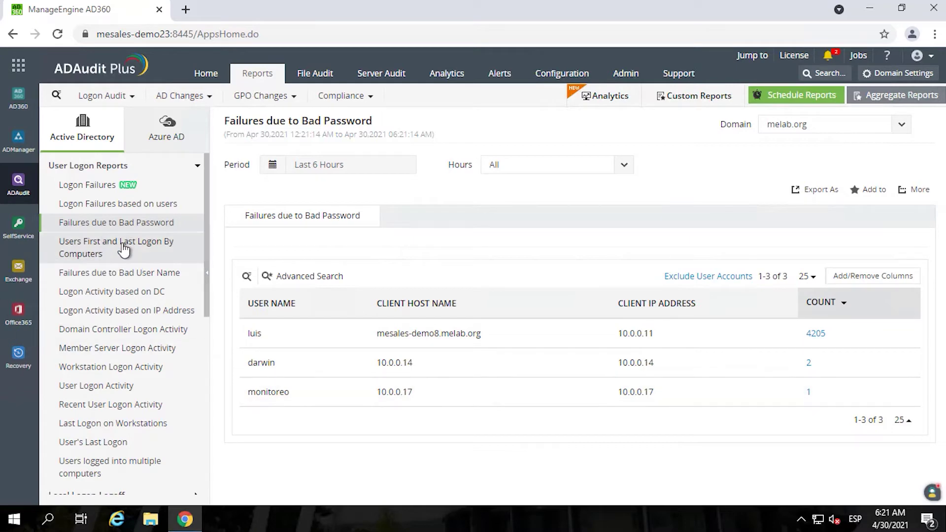
# - View the Logon Activity based on DC and IP Address reports, then User's Last Logon
pyautogui.click(99, 294)
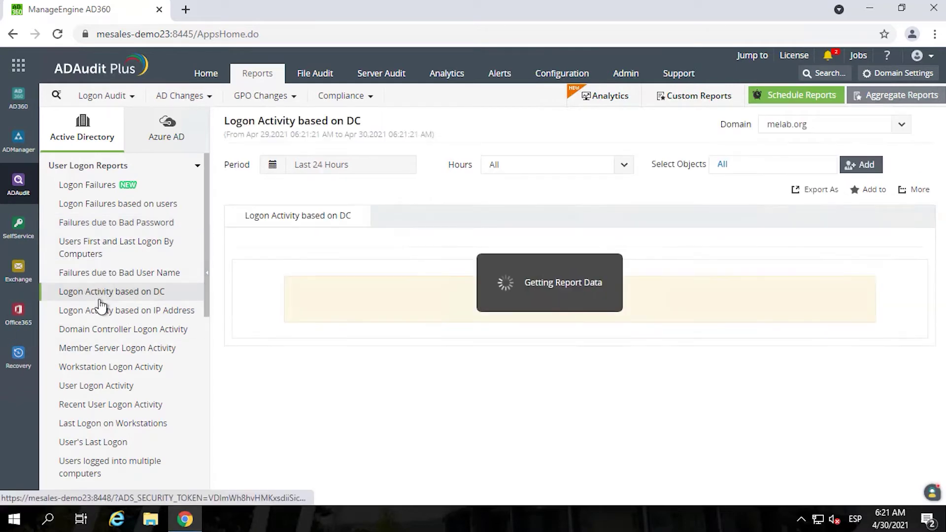
pyautogui.click(129, 312)
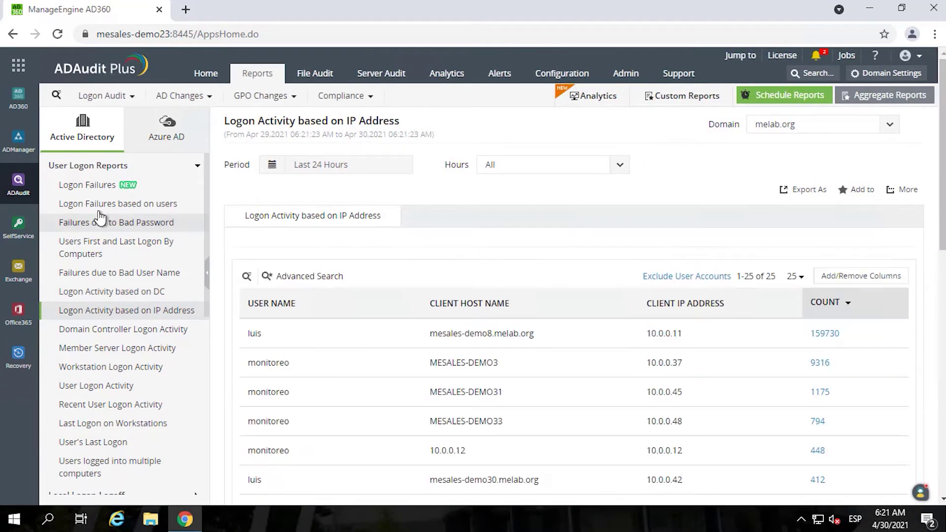
pyautogui.scroll(-1, 511, 374)
pyautogui.scroll(-5, 510, 375)
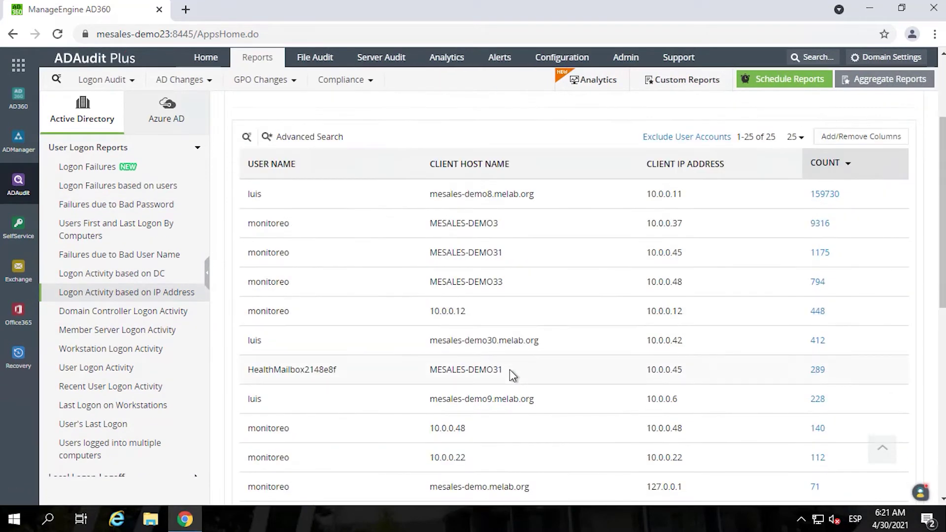
pyautogui.scroll(-1, 100, 343)
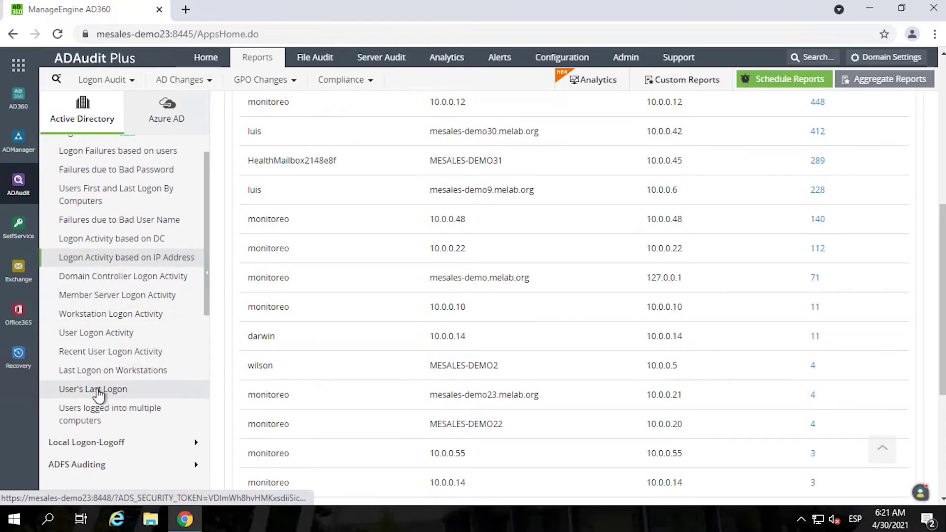
pyautogui.click(94, 390)
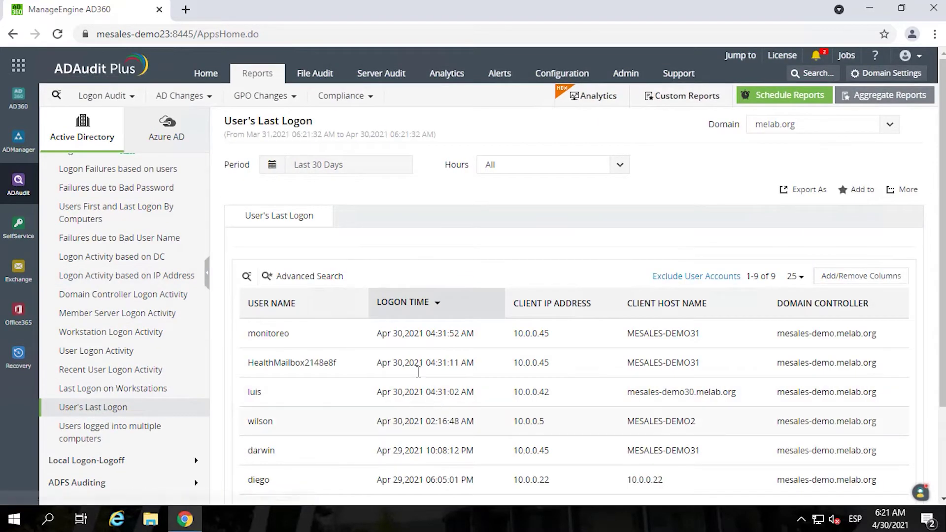
# - Expand the Local Logon-Logoff and ADFS Auditing report groups
pyautogui.scroll(-2, 623, 371)
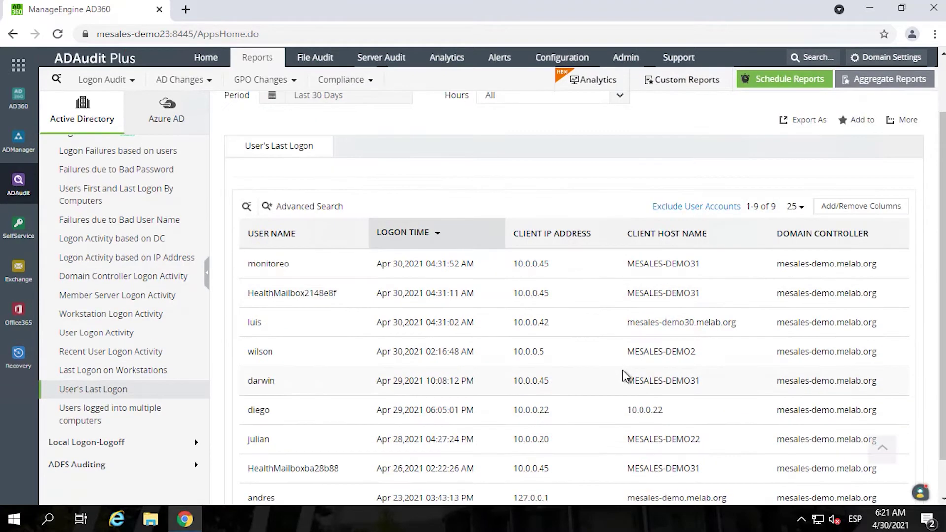
pyautogui.scroll(2, 626, 370)
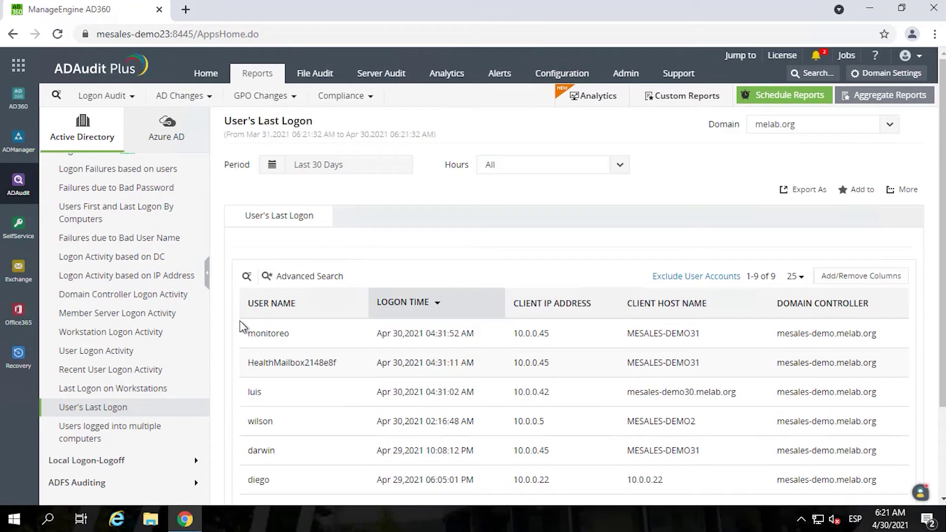
pyautogui.scroll(-1, 143, 387)
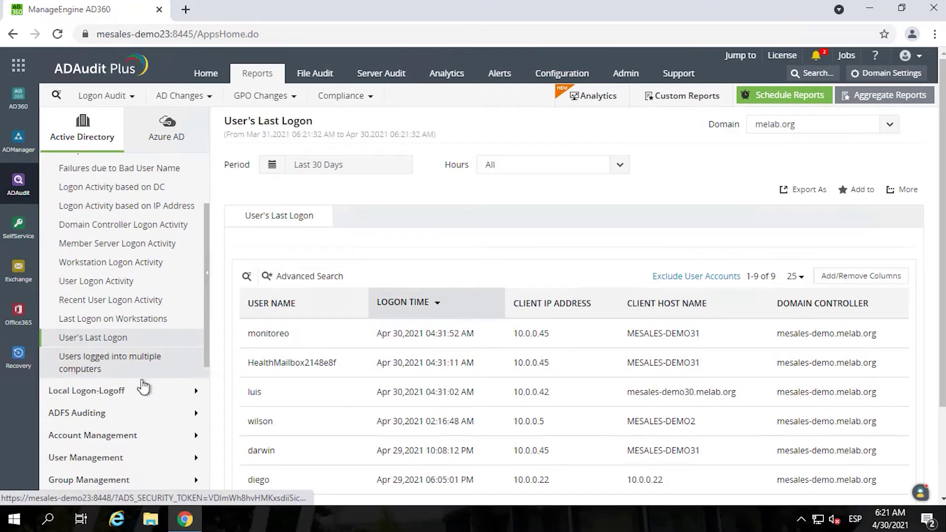
pyautogui.click(81, 397)
pyautogui.scroll(-3, 64, 409)
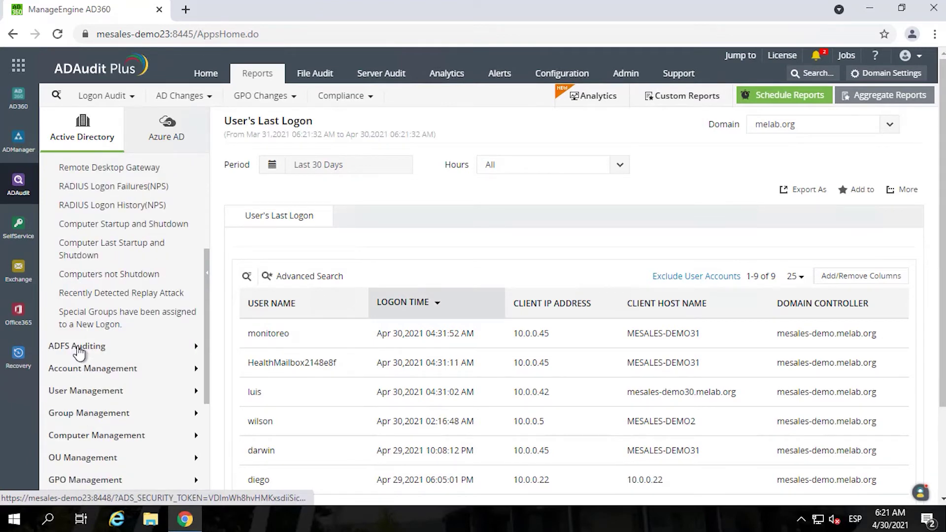
pyautogui.click(79, 347)
pyautogui.scroll(4, 131, 329)
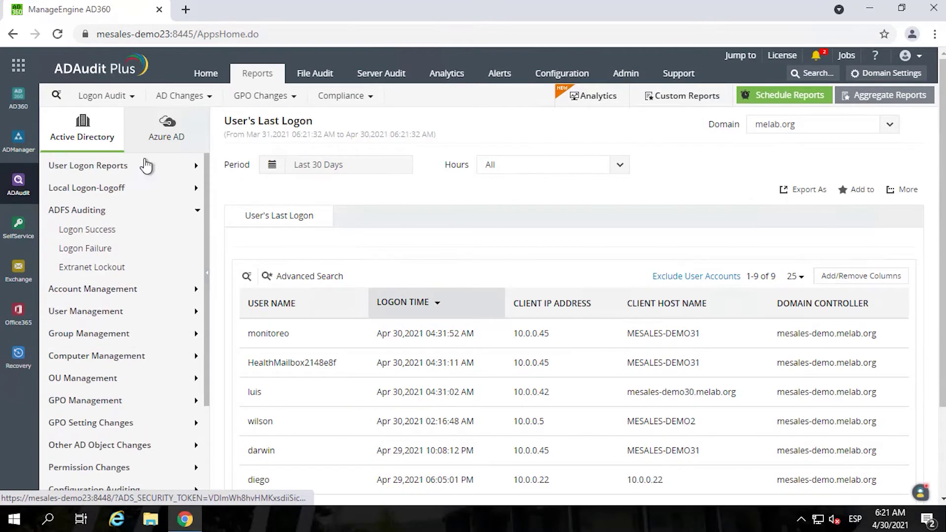
# - Check the empty ADFS Logon Success, Extranet Lockout and Logon Failure reports, then open All AD Changes
pyautogui.click(266, 105)
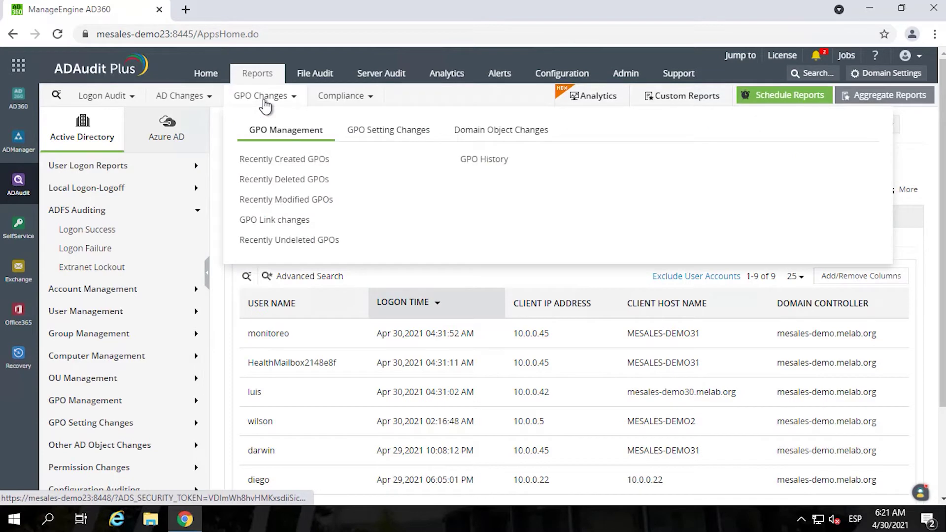
pyautogui.click(82, 230)
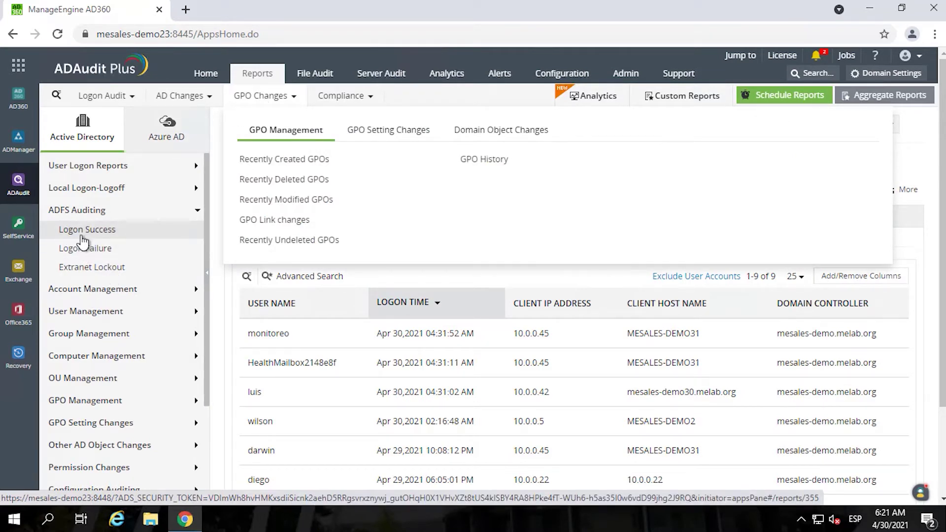
pyautogui.click(89, 269)
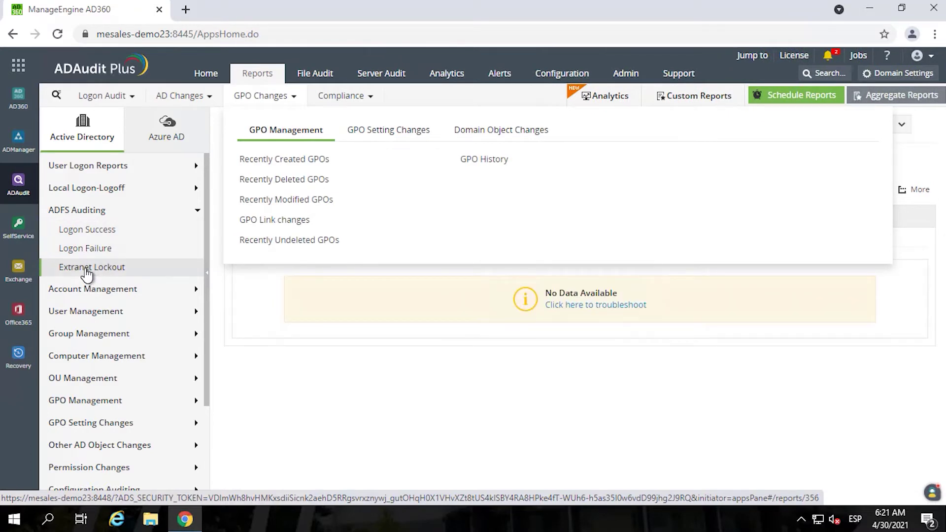
pyautogui.click(82, 230)
pyautogui.click(84, 249)
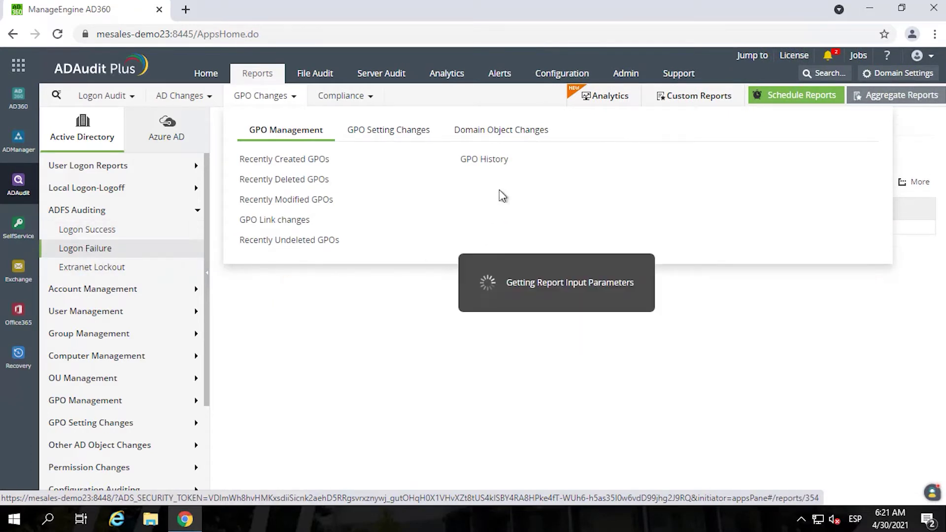
pyautogui.click(88, 290)
pyautogui.click(69, 253)
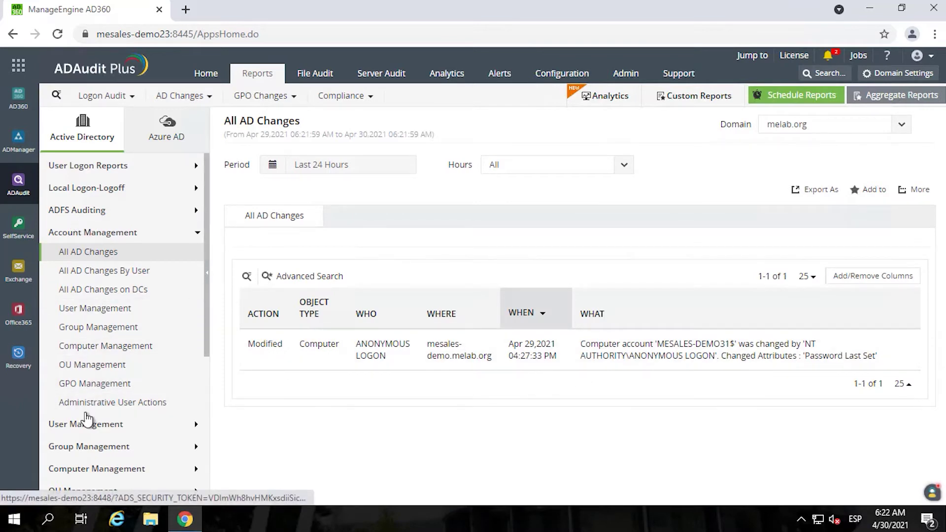
# - Expand User Management and view the Recently Created and Recently Deleted Users reports
pyautogui.scroll(-1, 88, 419)
pyautogui.click(89, 392)
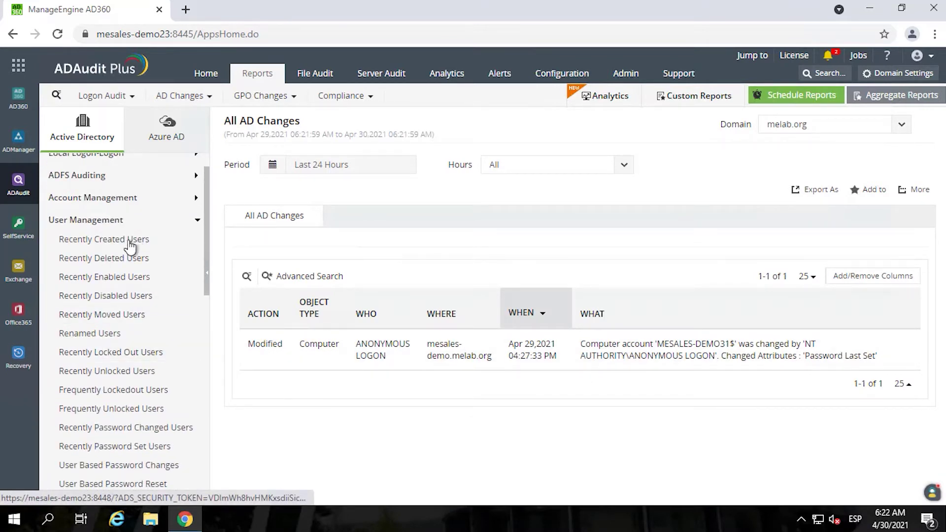
pyautogui.click(136, 242)
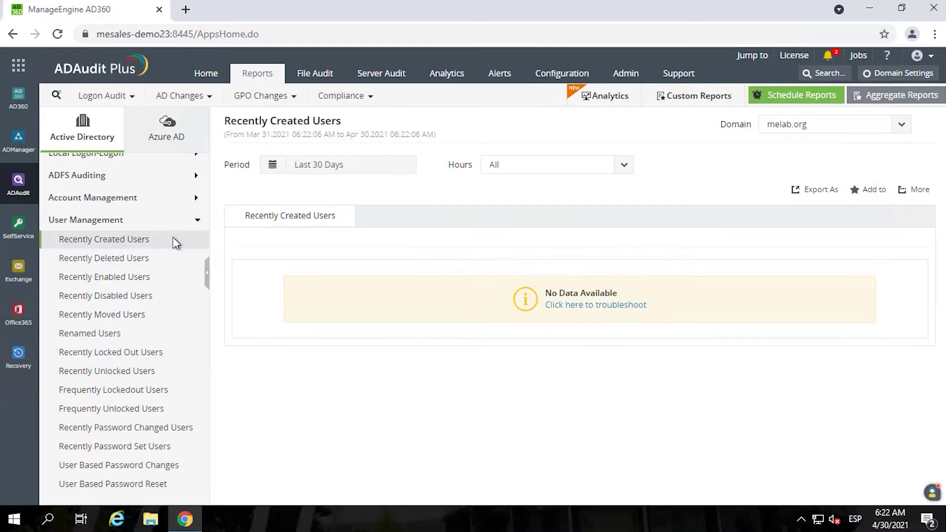
pyautogui.click(108, 257)
pyautogui.click(108, 242)
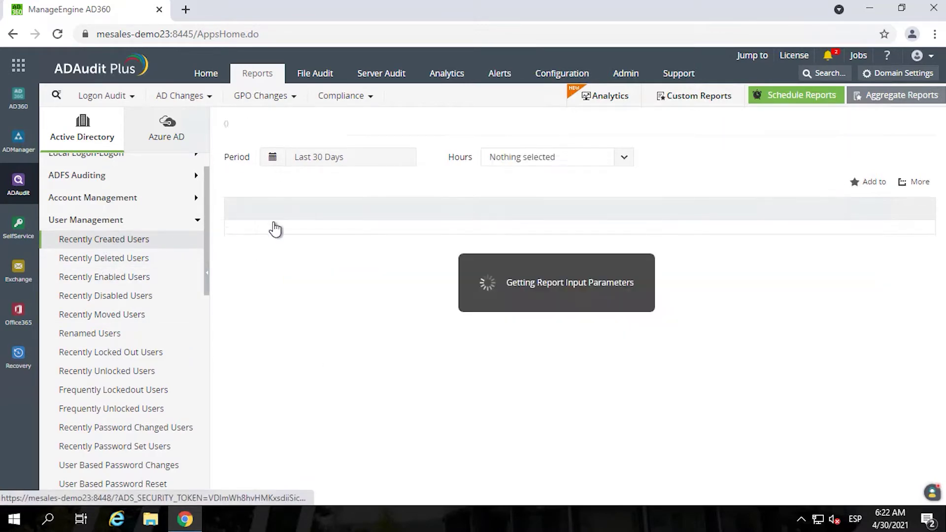
pyautogui.scroll(-1, 121, 370)
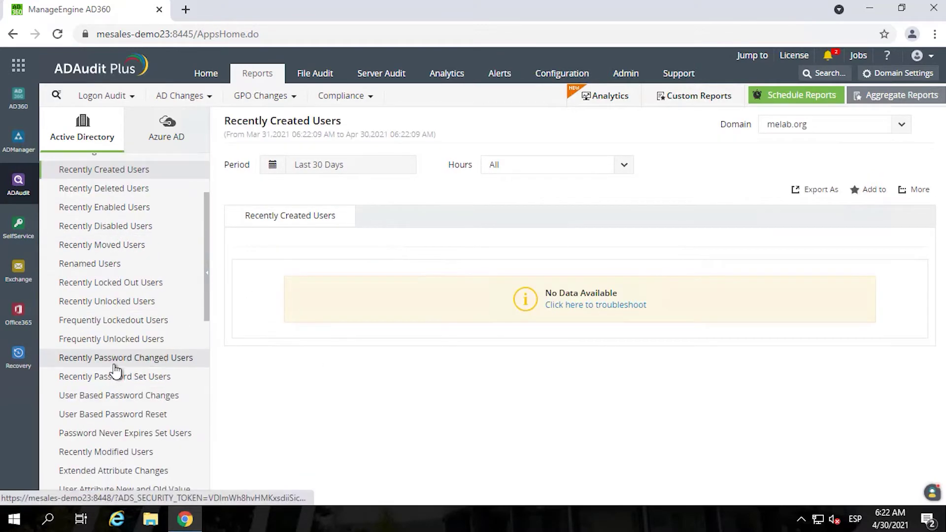
pyautogui.scroll(-3, 115, 370)
# - View User Based Password Reset and Account Lockout Analyzer, then open GPO Management's GPO History
pyautogui.click(112, 242)
pyautogui.click(103, 353)
pyautogui.scroll(-3, 101, 358)
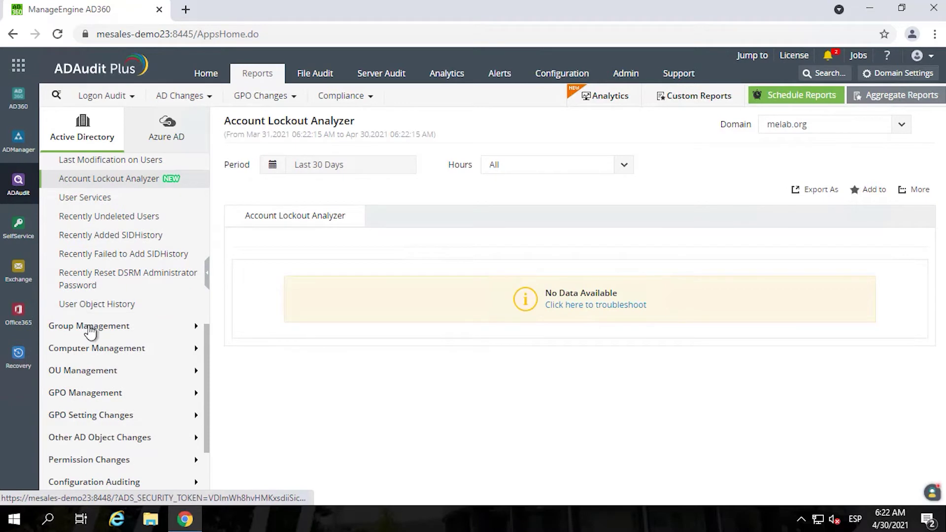
pyautogui.click(92, 326)
pyautogui.scroll(2, 89, 305)
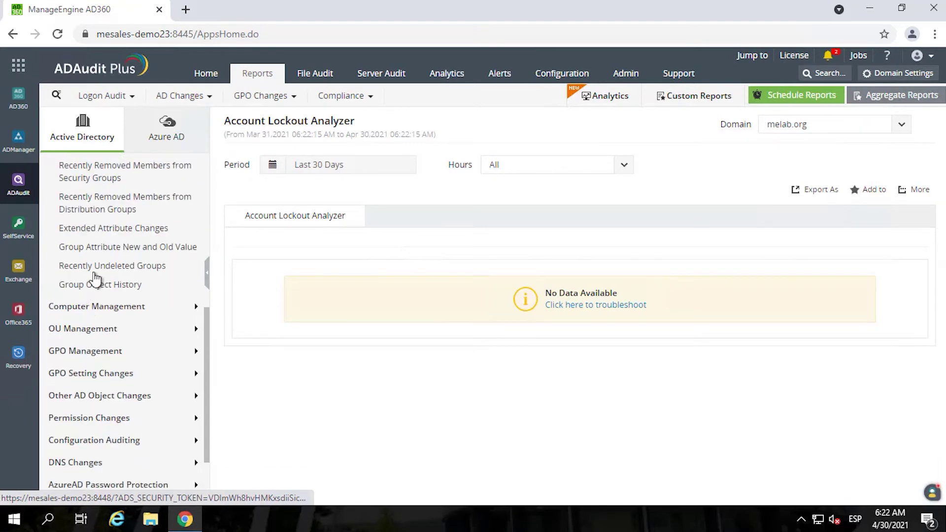
pyautogui.click(96, 364)
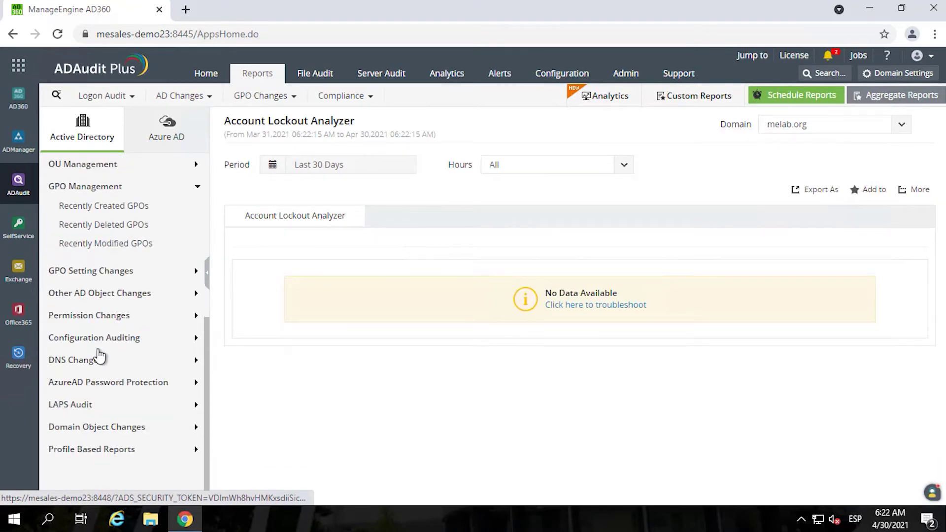
pyautogui.click(89, 286)
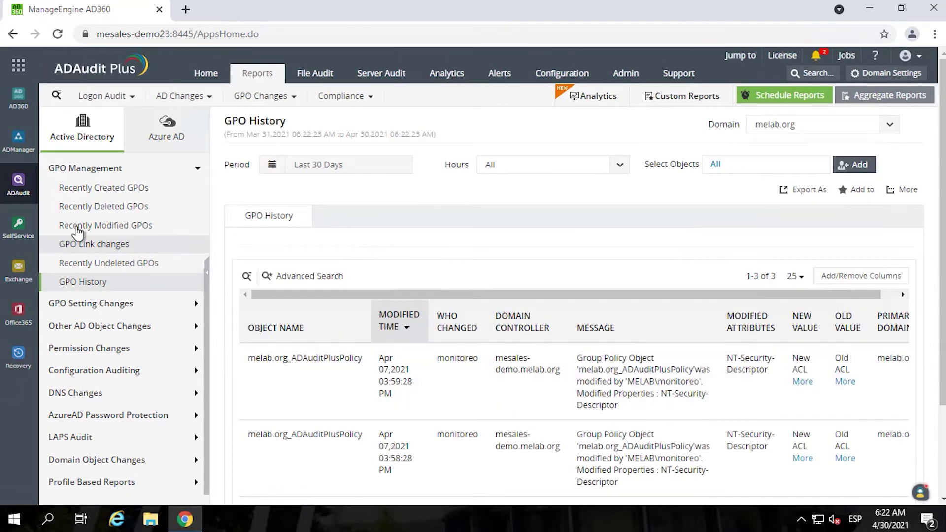
# - Widen Recently Created GPOs to Last 6 Months, then view Recently Deleted and Modified GPOs
pyautogui.click(102, 188)
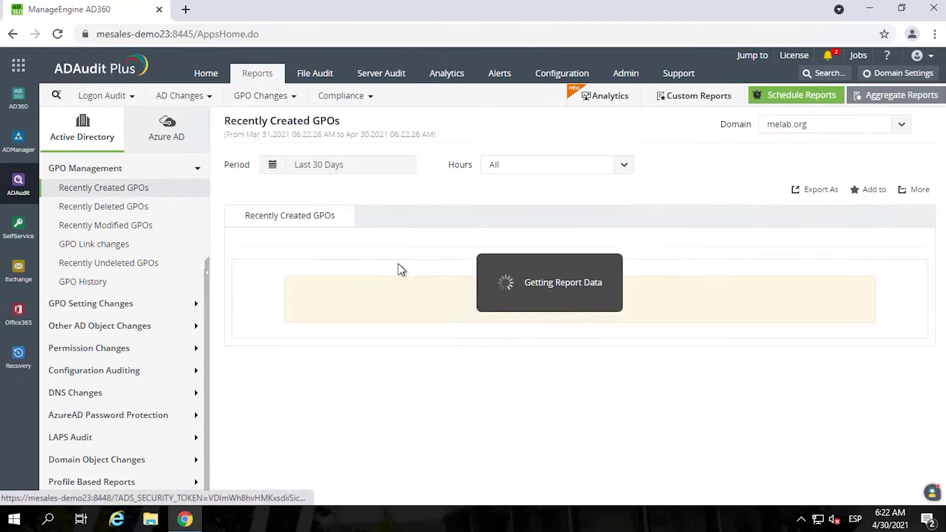
pyautogui.click(313, 168)
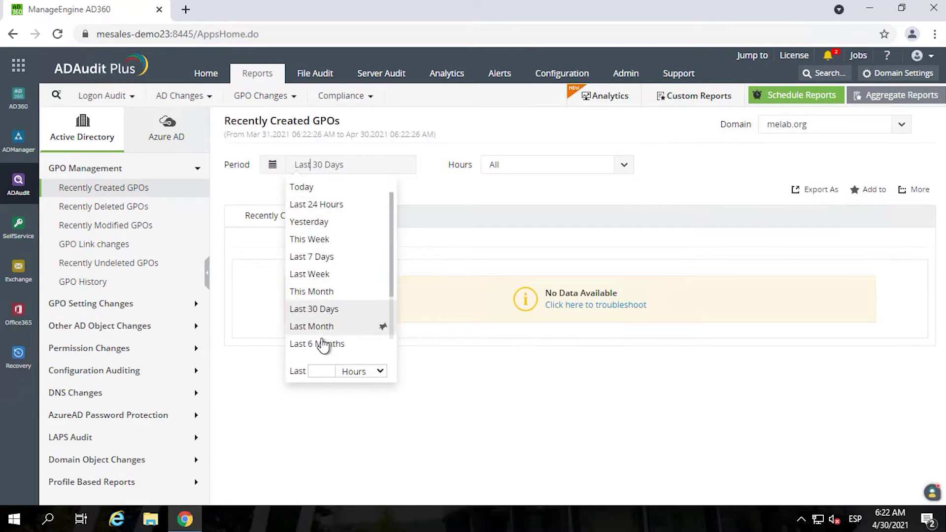
pyautogui.click(342, 344)
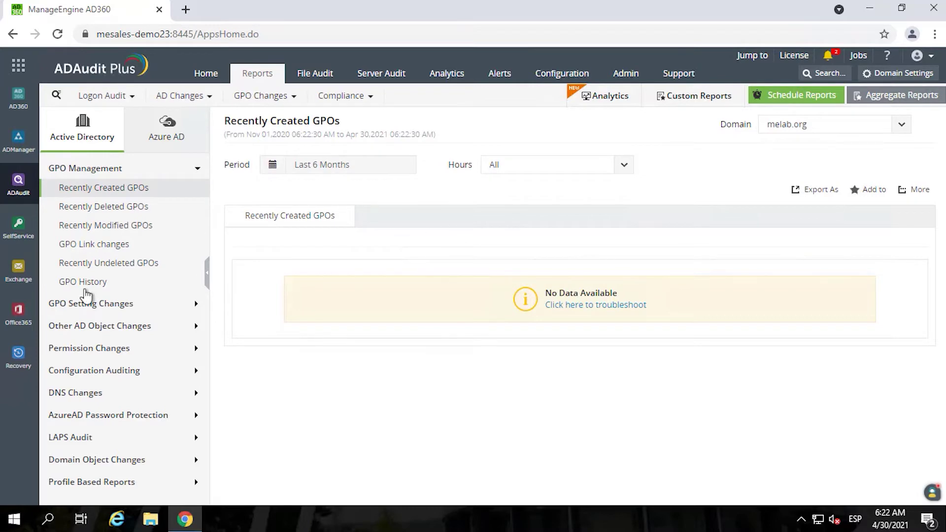
pyautogui.click(92, 207)
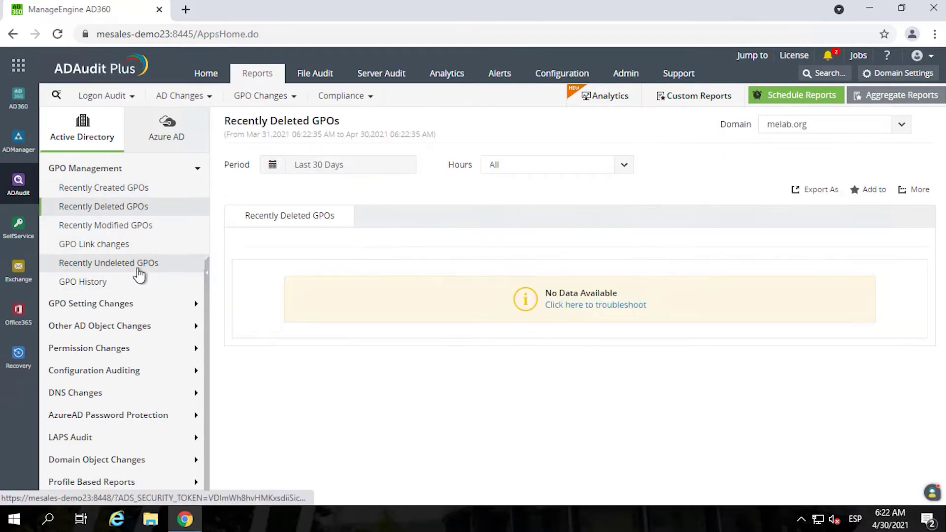
pyautogui.click(116, 228)
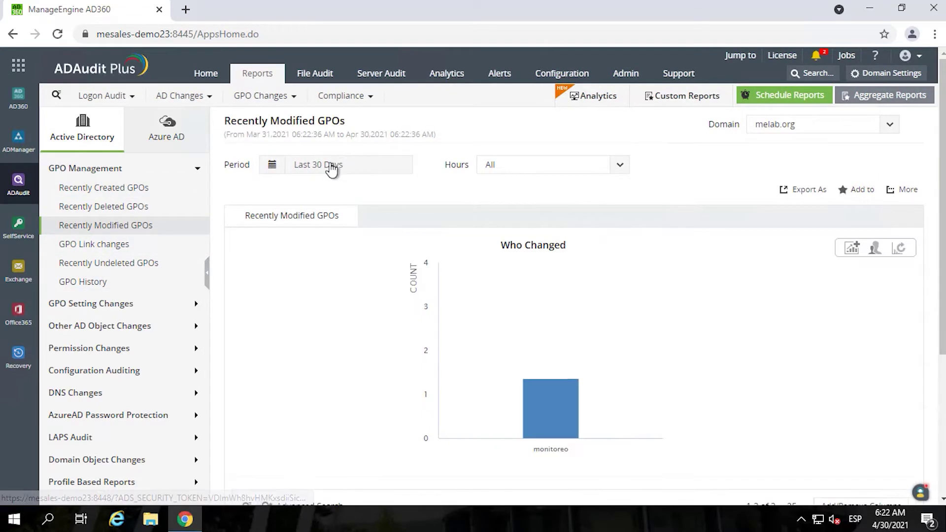
# - Expand GPO Setting Changes and Permission Changes, then open and scroll GPO Permission Changes
pyautogui.scroll(-5, 398, 306)
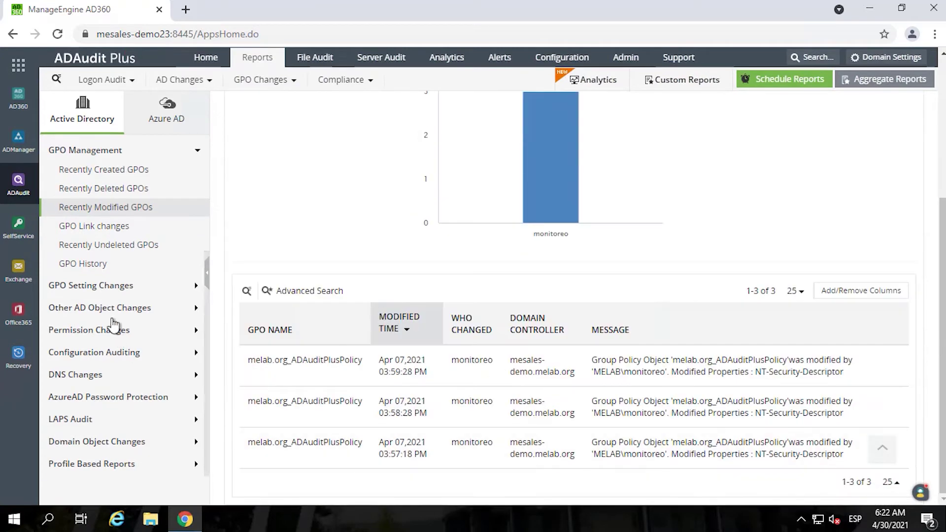
pyautogui.click(88, 287)
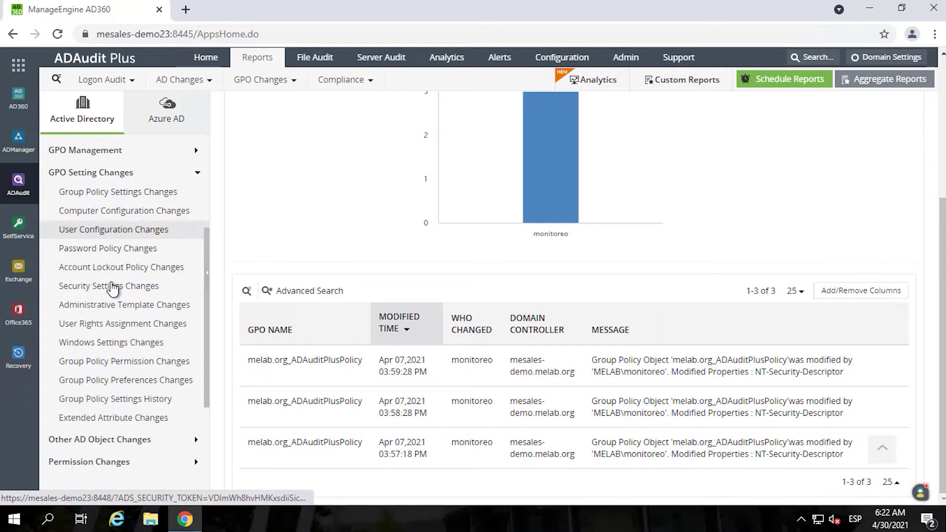
pyautogui.scroll(-2, 98, 409)
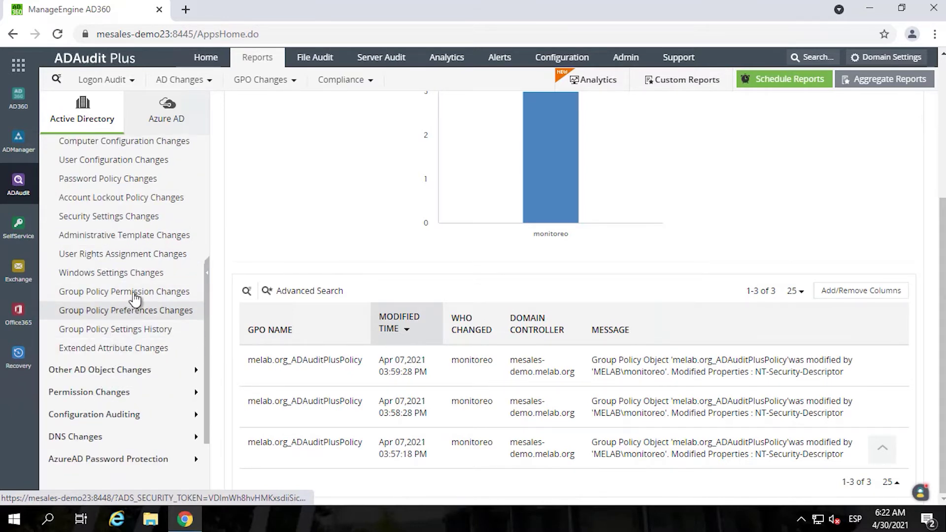
pyautogui.click(92, 393)
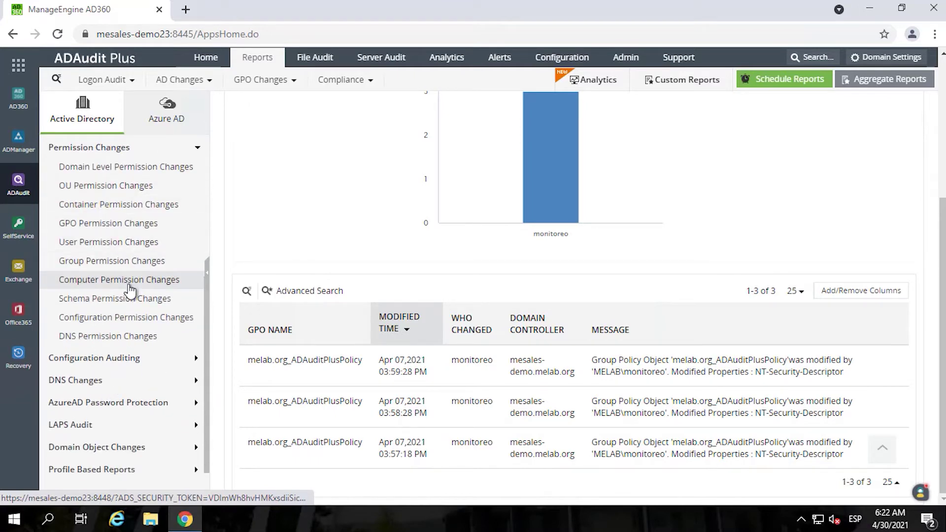
pyautogui.click(109, 225)
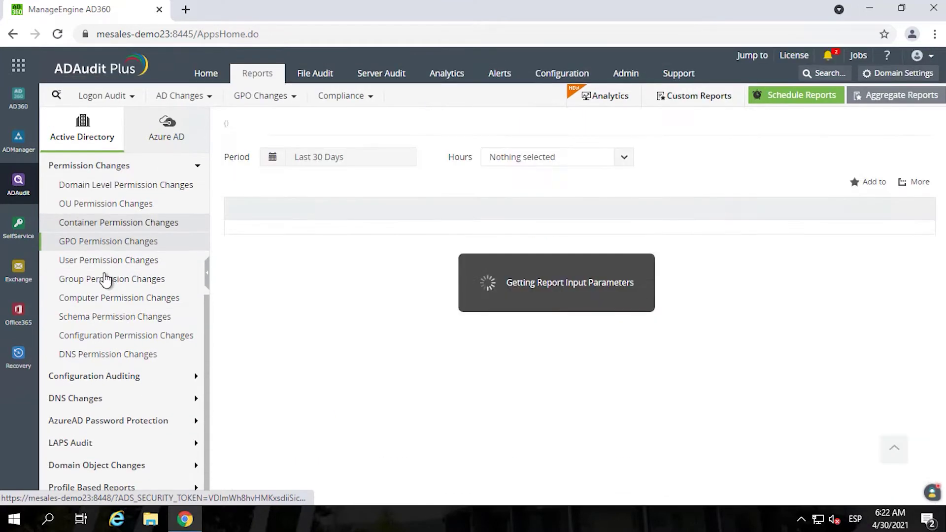
pyautogui.scroll(-5, 486, 393)
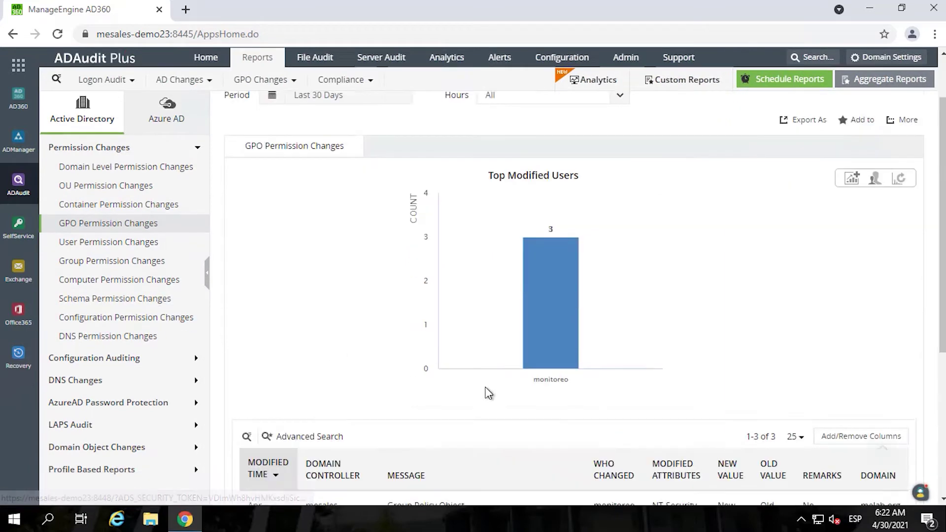
pyautogui.scroll(-1, 486, 387)
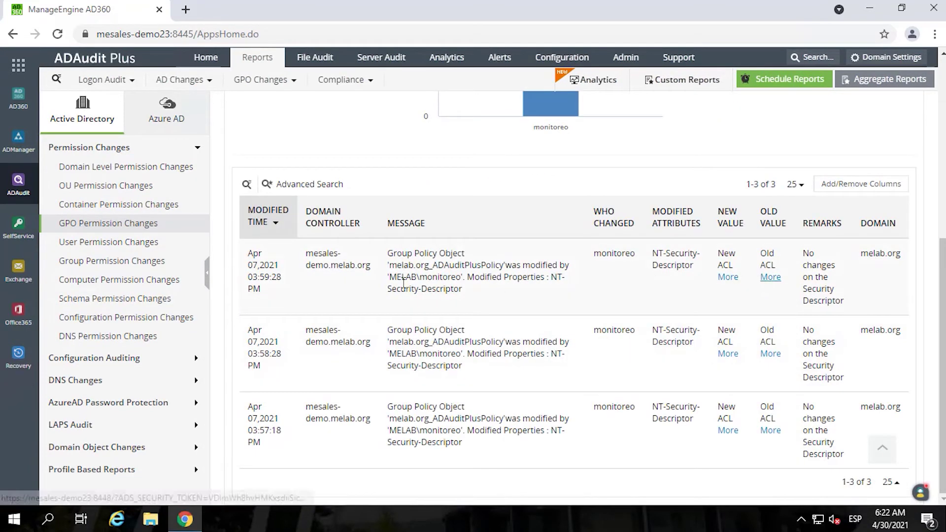
pyautogui.scroll(-1, 73, 363)
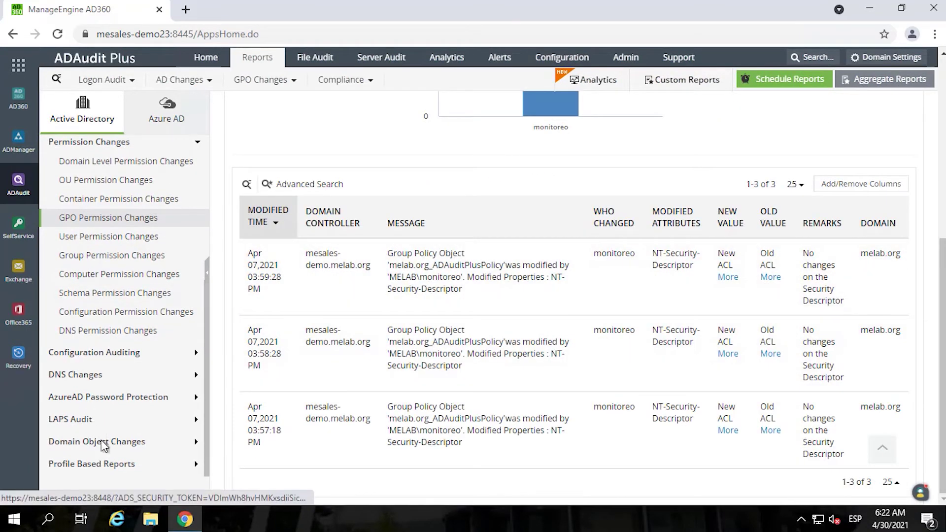
pyautogui.scroll(5, 104, 419)
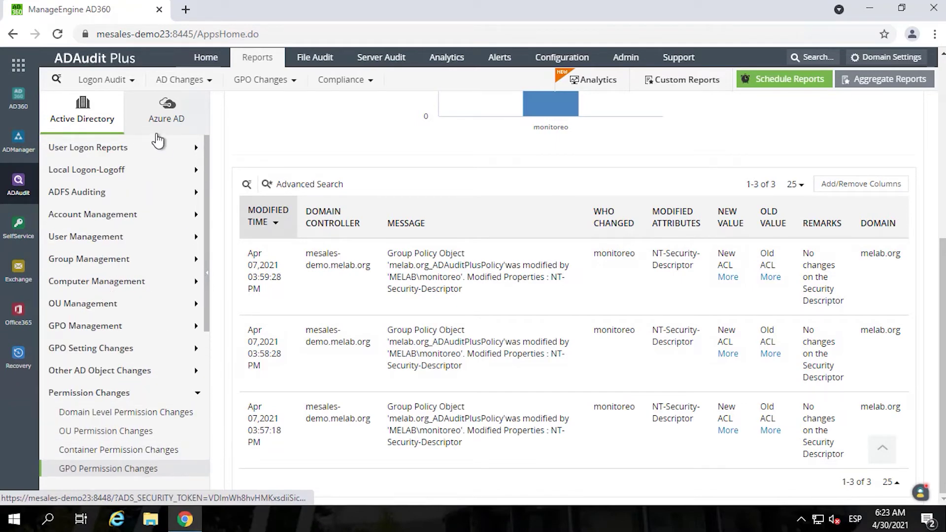
# - View the PCI-DSS Logon Failures report, then open PCI-DSS File Read Access
pyautogui.click(255, 82)
pyautogui.click(339, 82)
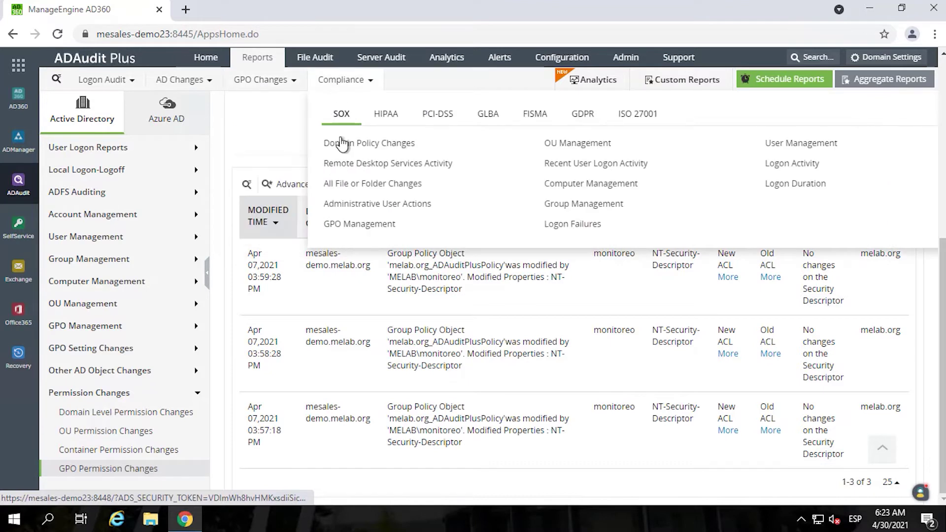
pyautogui.click(433, 122)
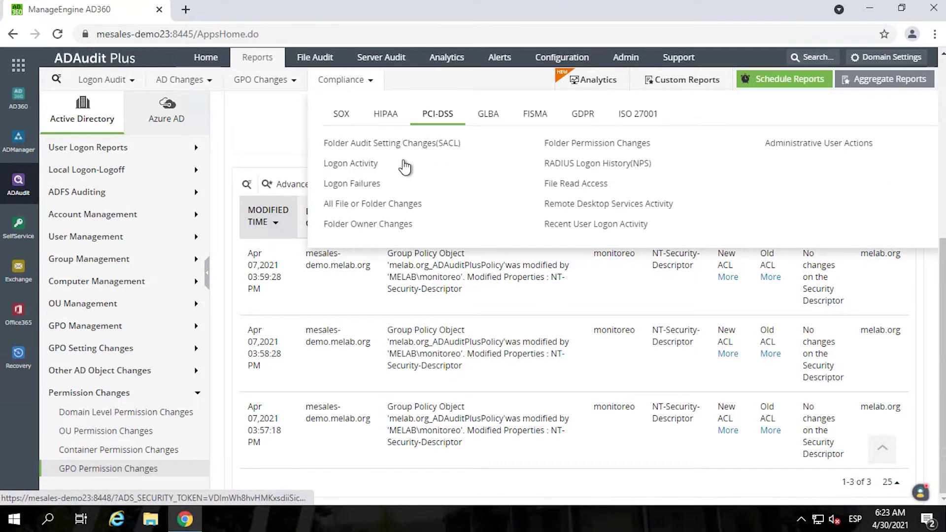
pyautogui.click(350, 185)
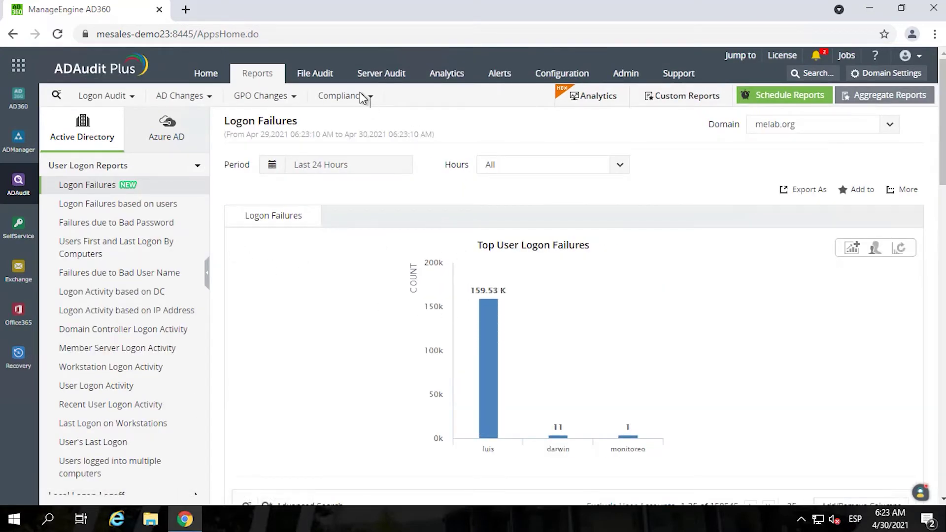
pyautogui.click(373, 98)
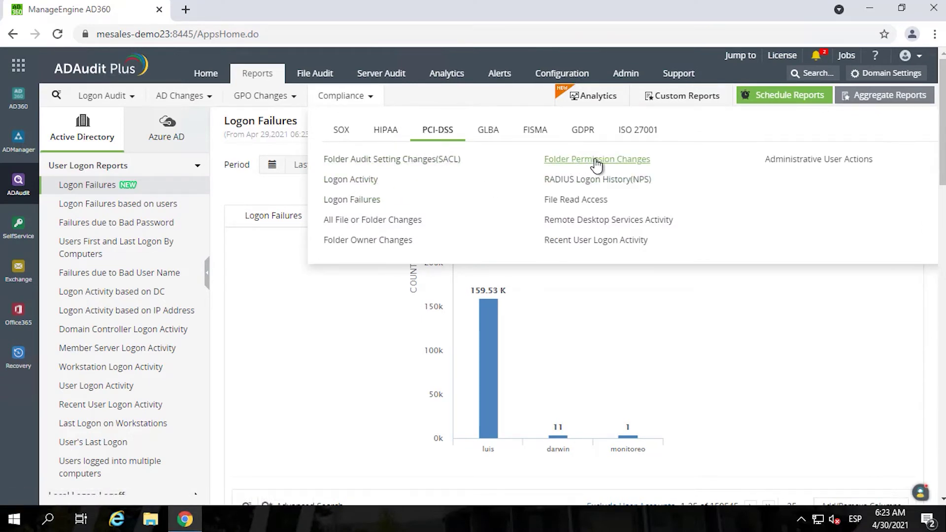
pyautogui.click(579, 207)
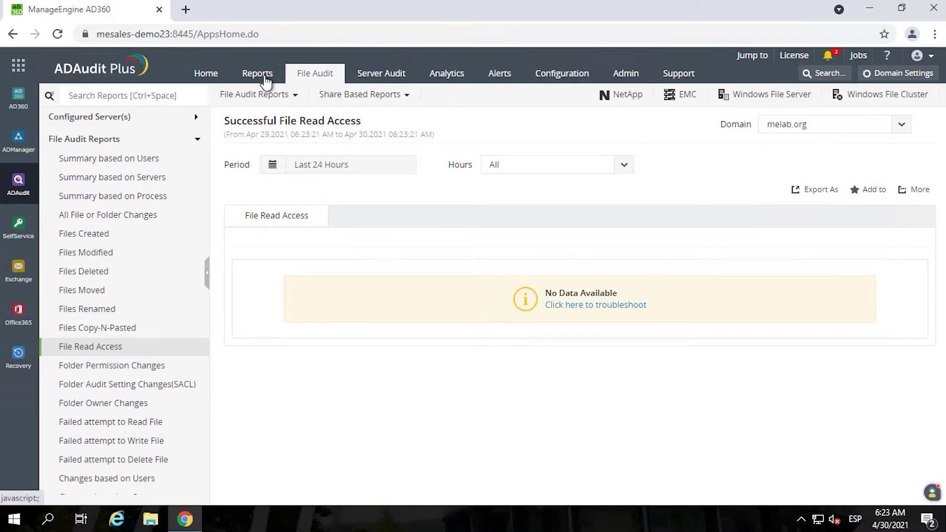
# - Open the share-based Files Created report and check its time period options
pyautogui.click(270, 96)
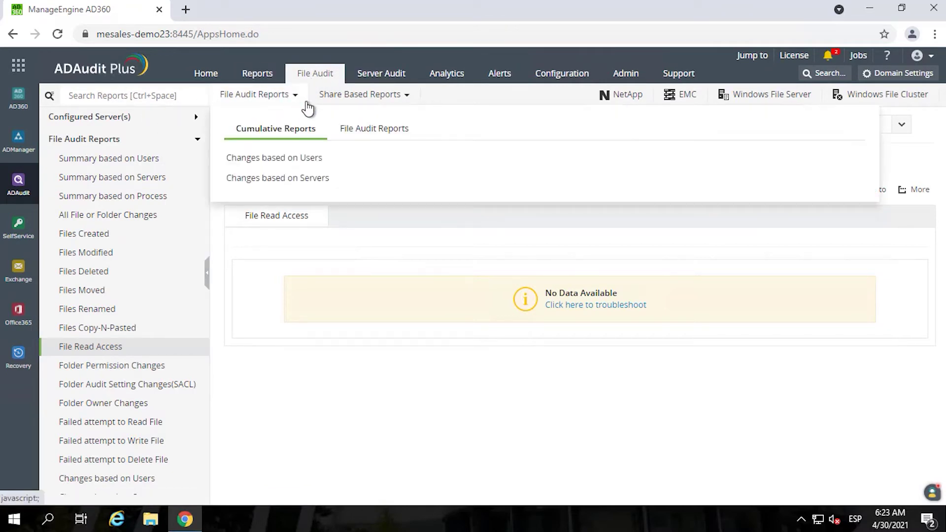
pyautogui.click(356, 96)
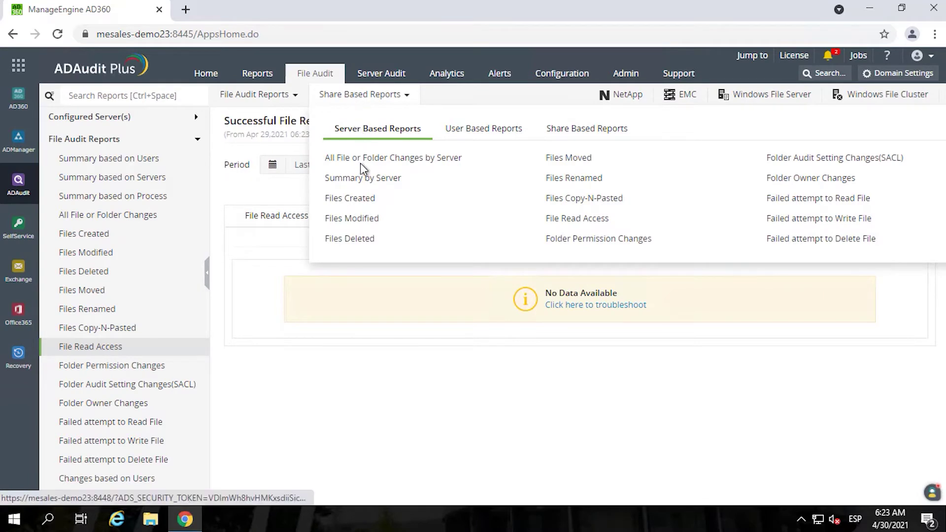
pyautogui.click(364, 201)
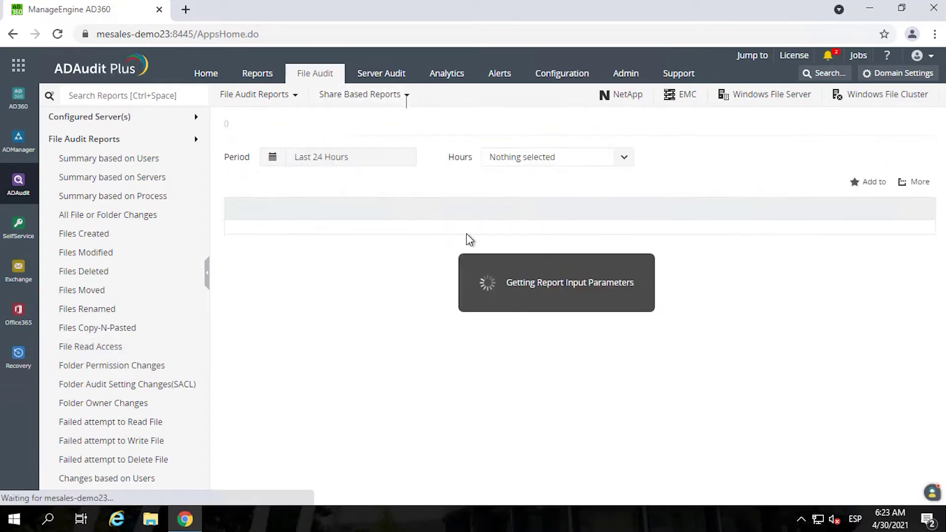
pyautogui.click(355, 215)
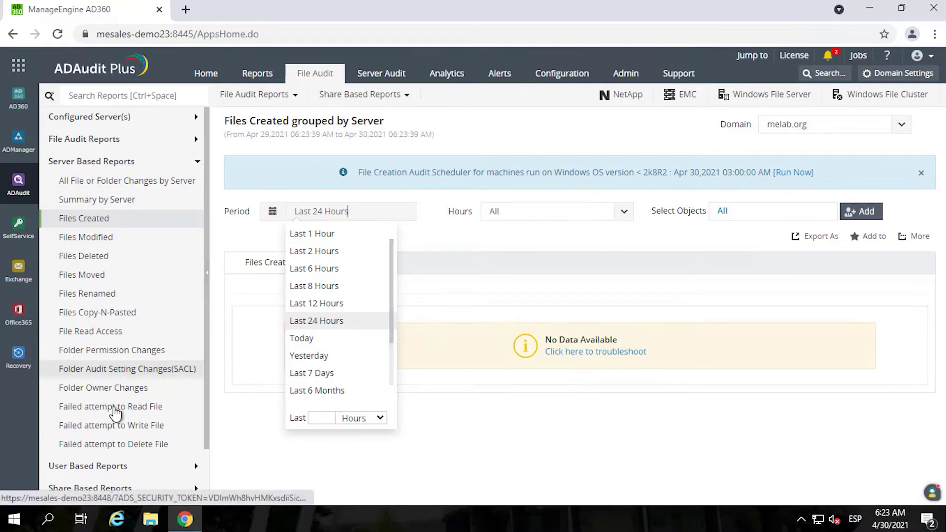
pyautogui.scroll(-1, 120, 394)
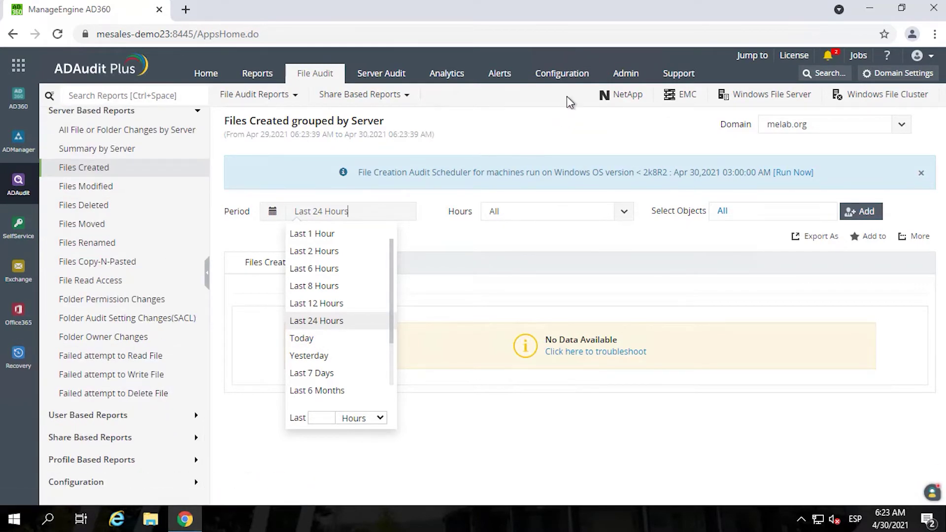
# - Run an event data fetch for mesales-demo on Windows File Server, then view Files Modified
pyautogui.click(787, 102)
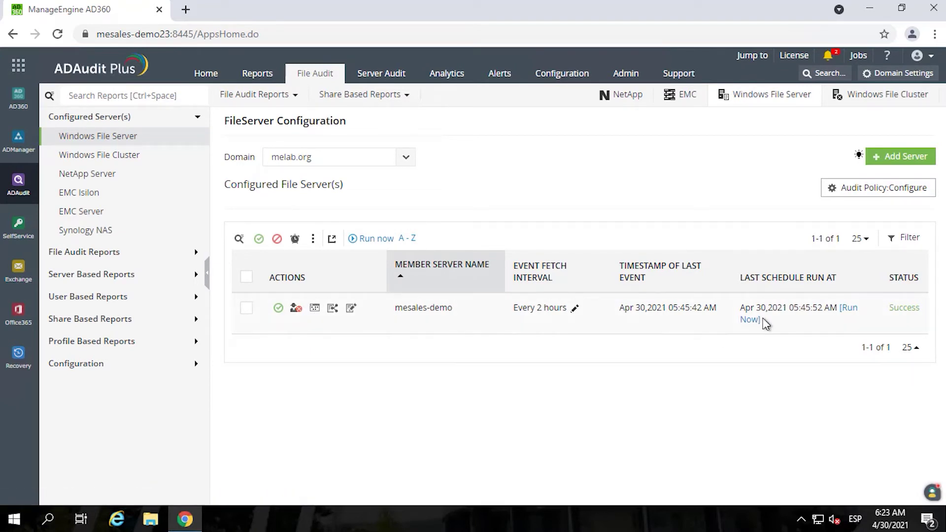
pyautogui.click(849, 310)
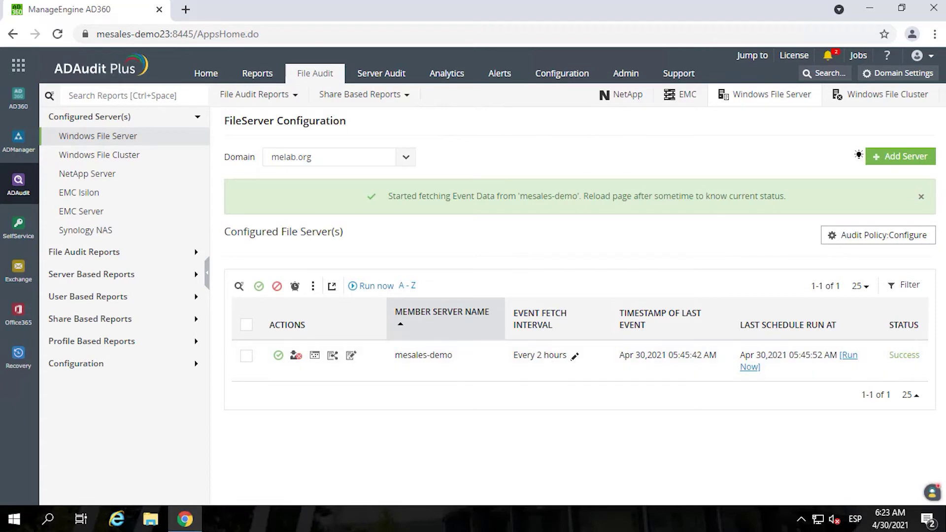
pyautogui.click(77, 253)
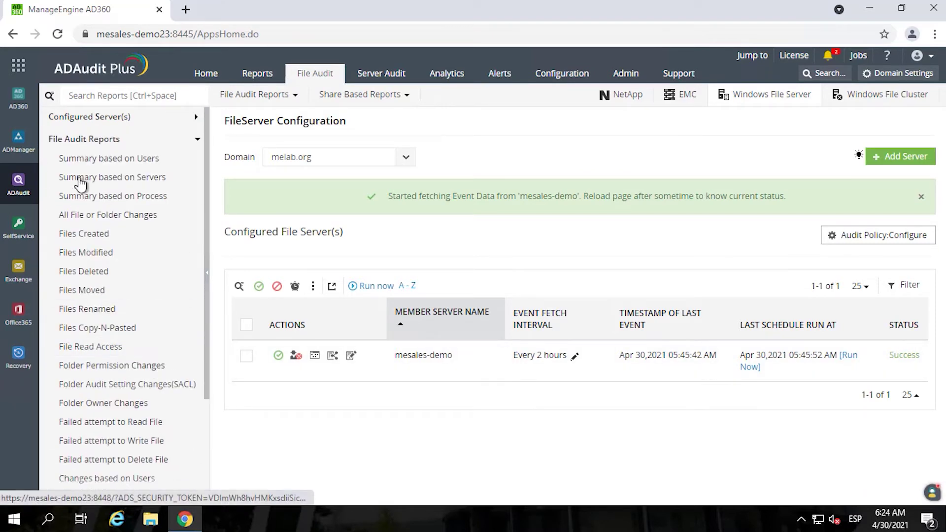
pyautogui.click(87, 254)
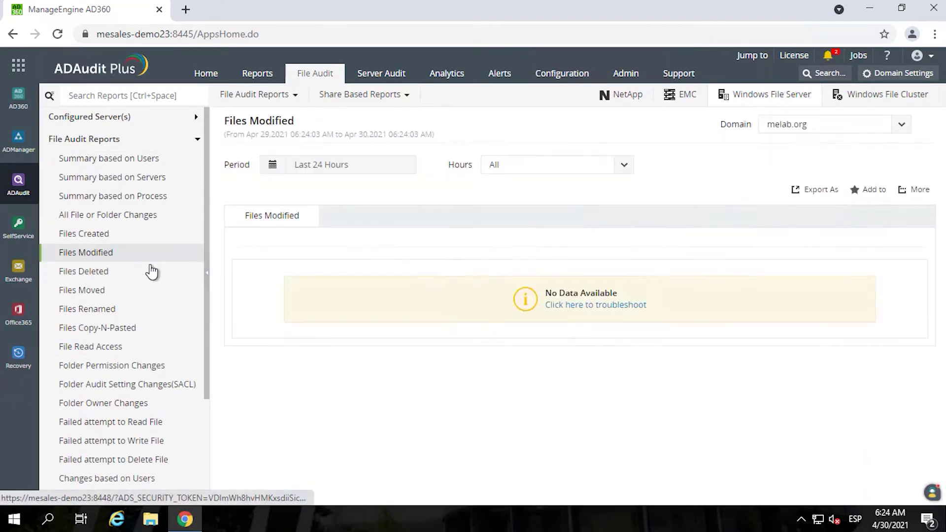
pyautogui.click(92, 234)
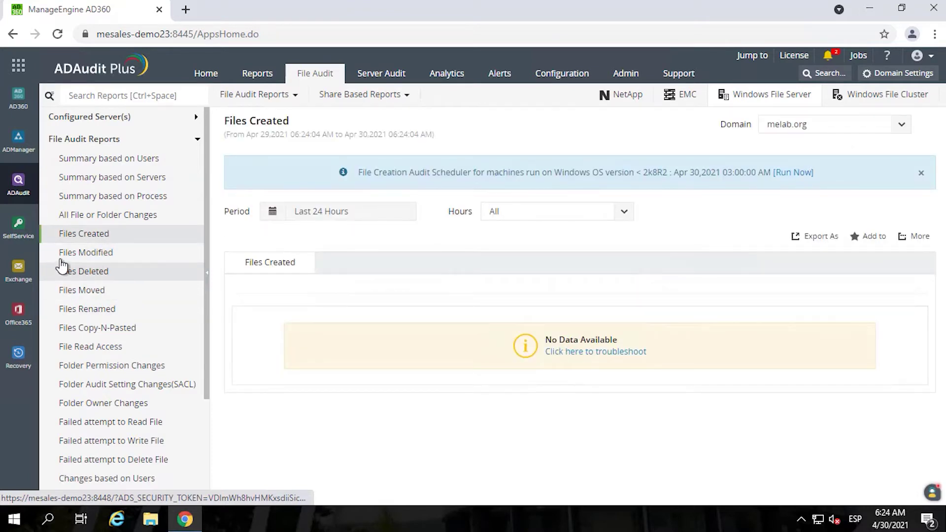
pyautogui.click(124, 254)
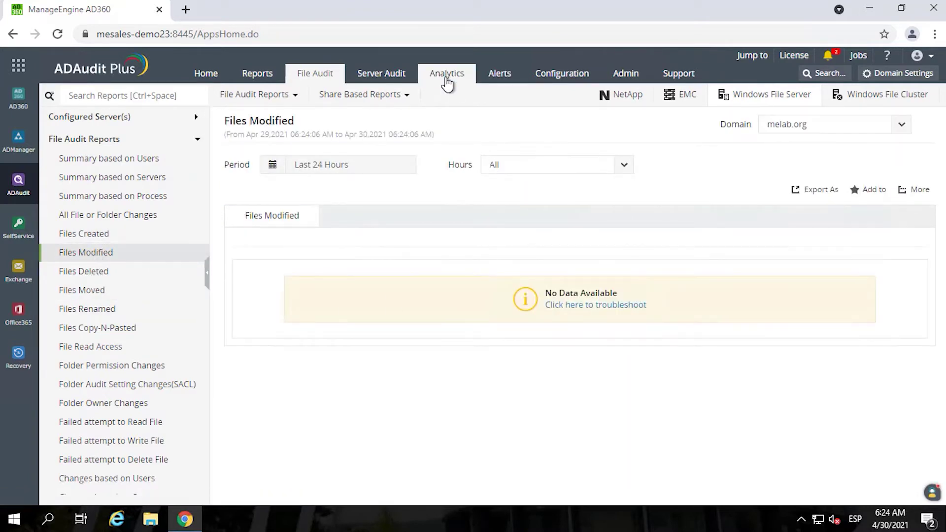
# - Under Analytics' Anomalous Logon Activity, review the 20 entries of Unusual Logon Activity Time
pyautogui.click(435, 77)
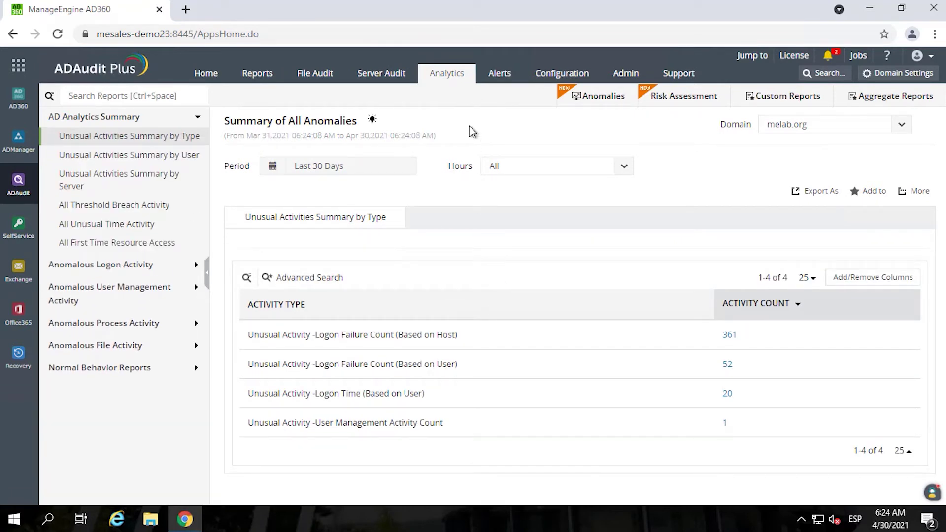
pyautogui.click(100, 268)
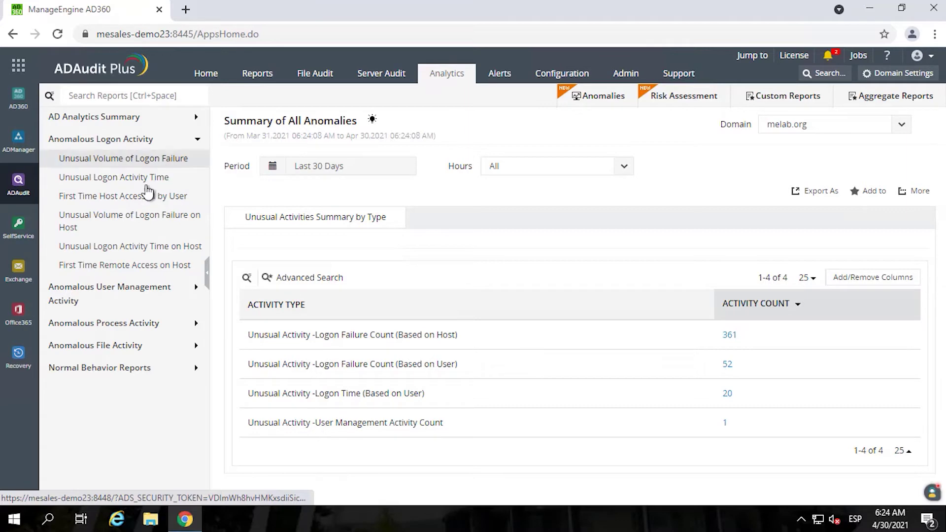
pyautogui.click(126, 182)
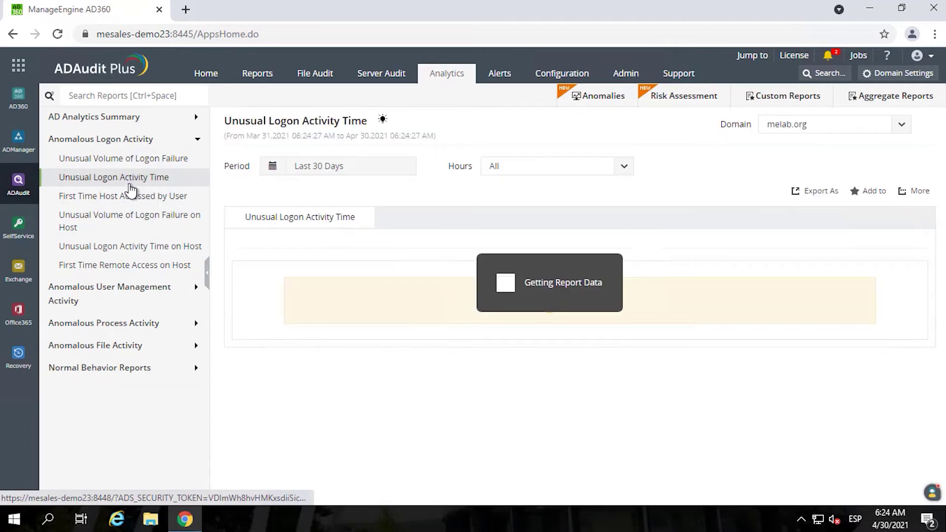
pyautogui.scroll(-5, 580, 335)
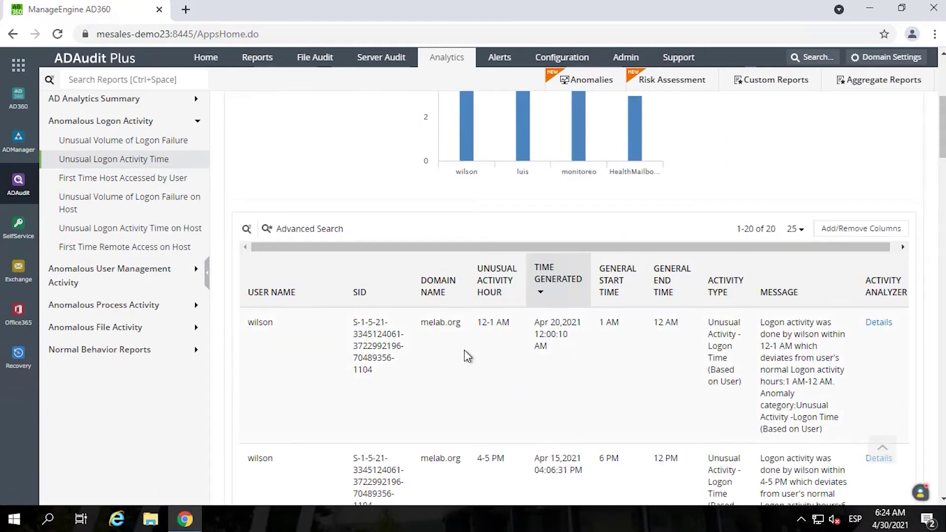
pyautogui.scroll(-4, 625, 381)
pyautogui.scroll(-1, 623, 375)
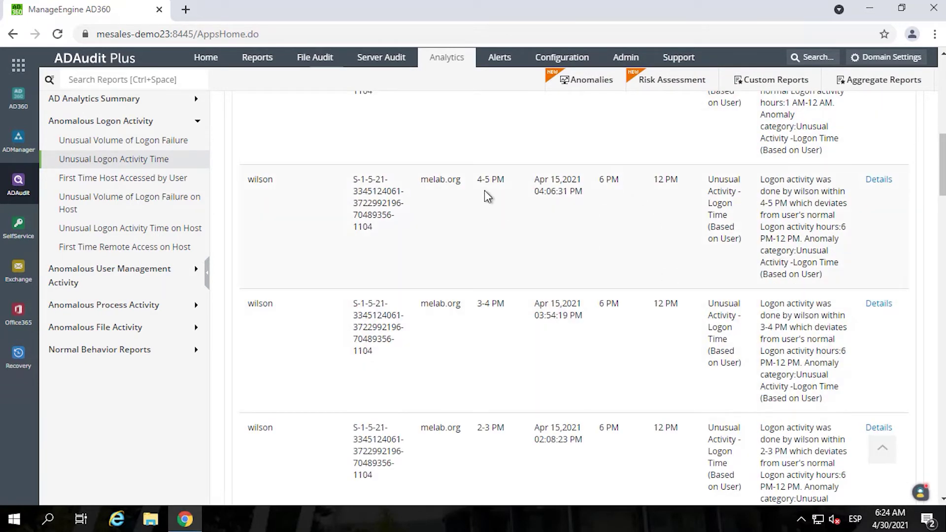
pyautogui.scroll(4, 493, 194)
pyautogui.scroll(-1, 499, 222)
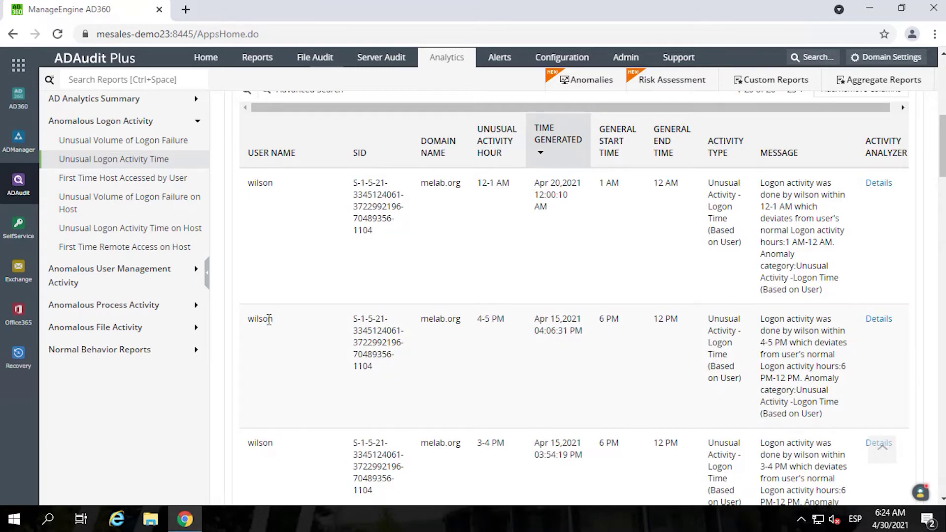
# - Inspect one anomaly's drill-down activity details, then close them
pyautogui.click(878, 321)
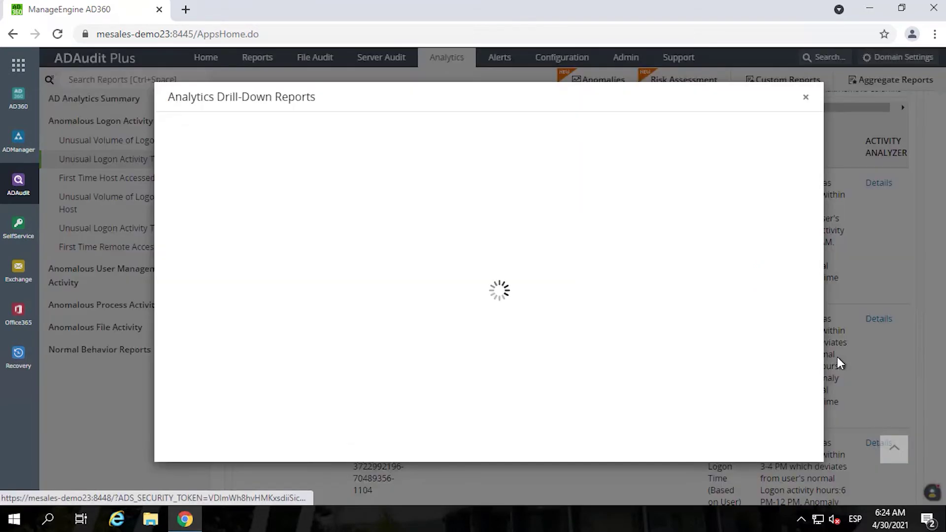
pyautogui.scroll(-5, 452, 269)
pyautogui.scroll(-1, 453, 276)
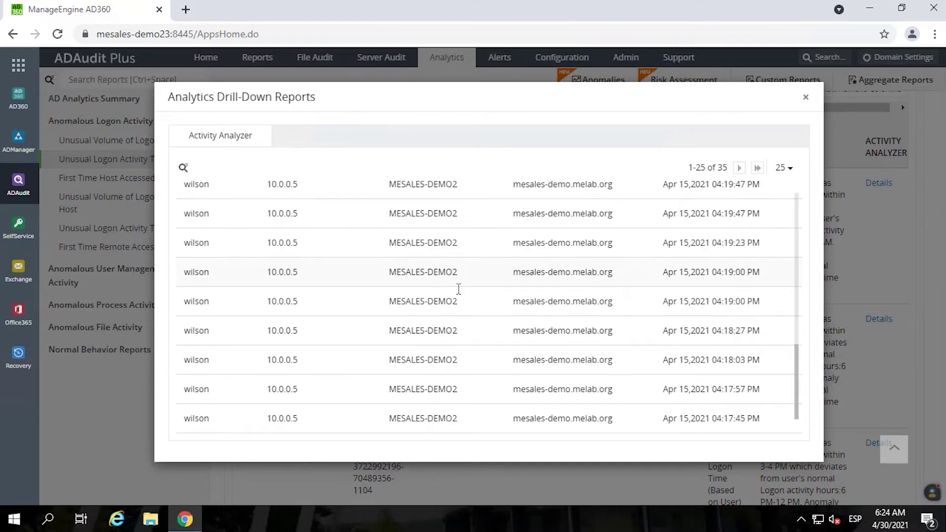
pyautogui.click(806, 98)
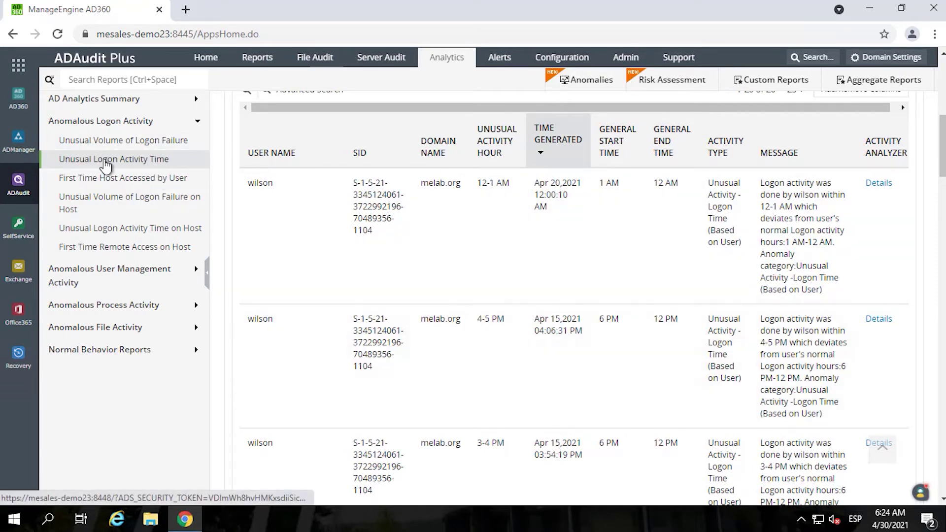
# - View the Unusual User Activity Time and Unusual Volume of Lockout reports
pyautogui.click(71, 272)
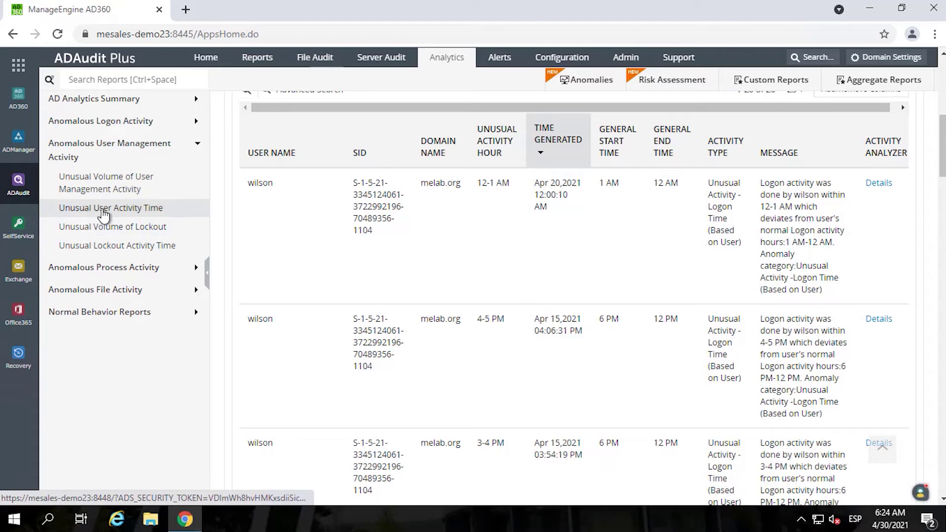
pyautogui.click(107, 209)
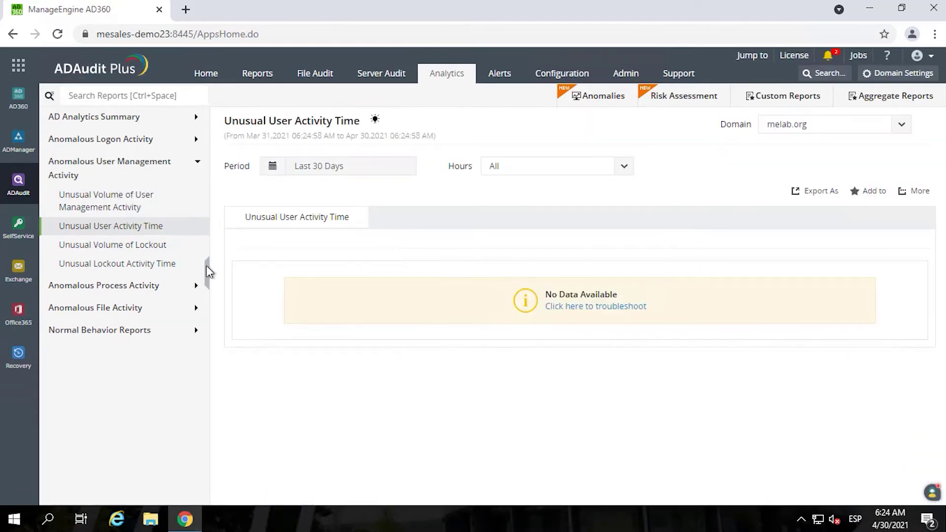
pyautogui.click(84, 246)
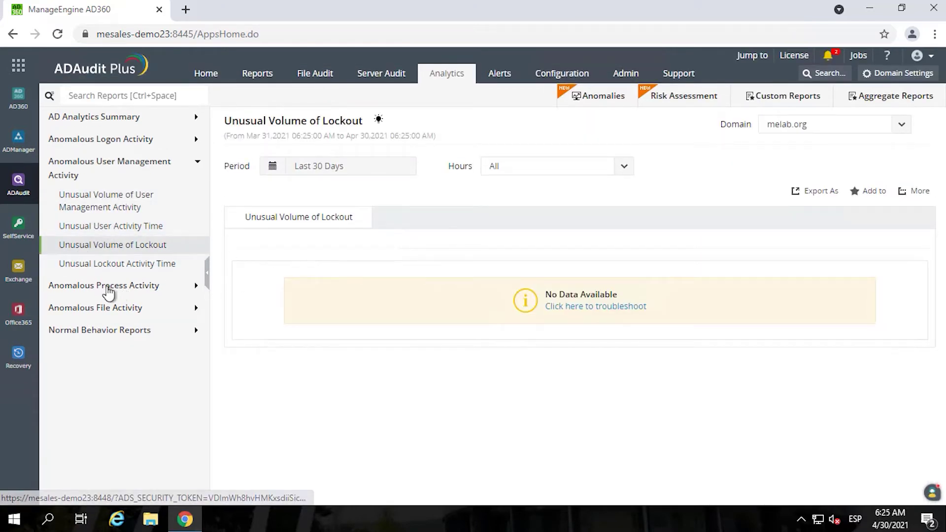
# - Check the Unusual Volume of File Activity and unusual-time file activity reports, then go to Alerts
pyautogui.click(72, 287)
pyautogui.click(110, 241)
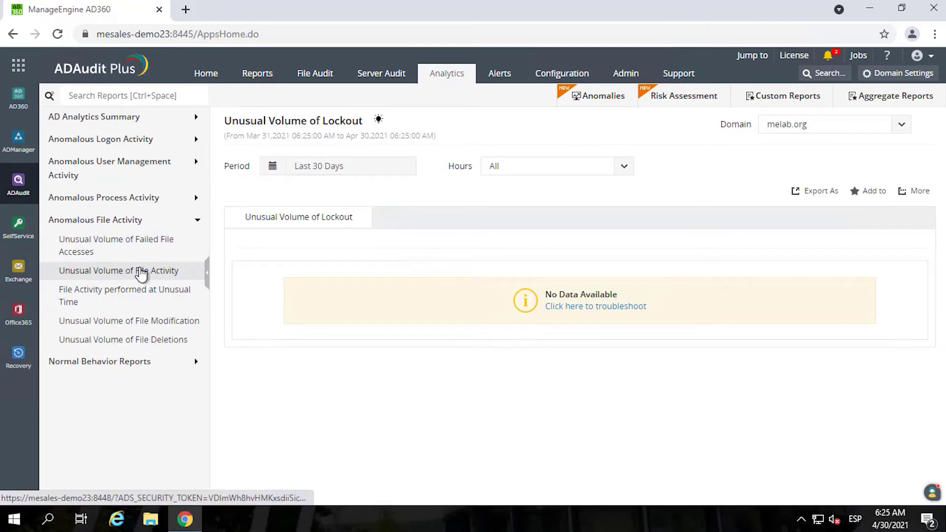
pyautogui.click(141, 274)
pyautogui.click(129, 303)
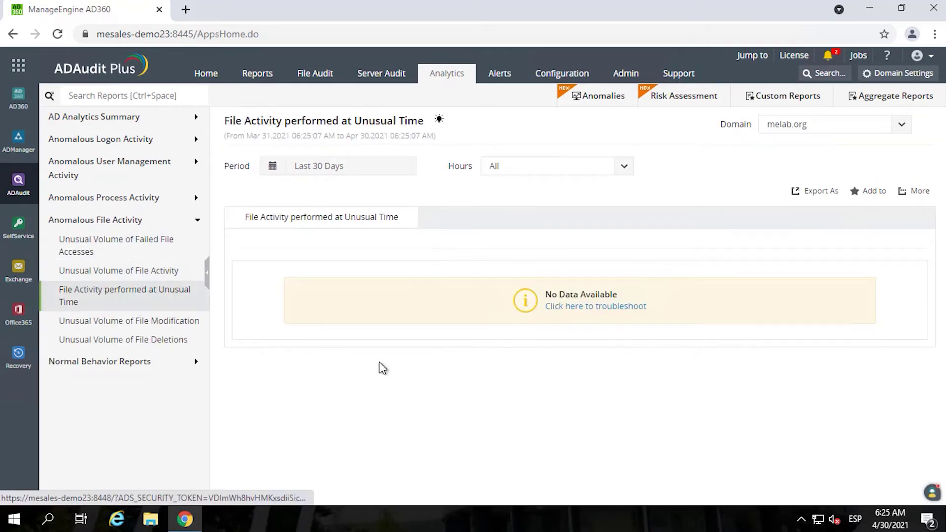
pyautogui.click(501, 73)
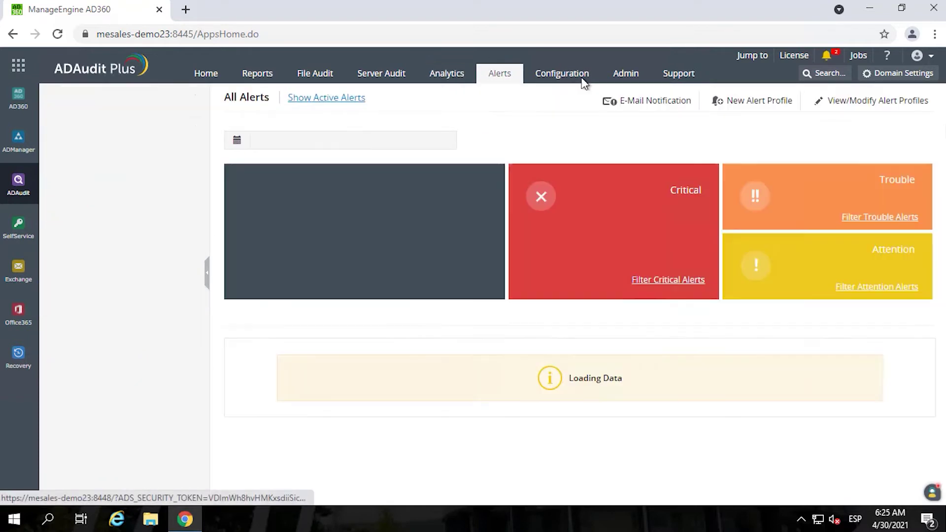
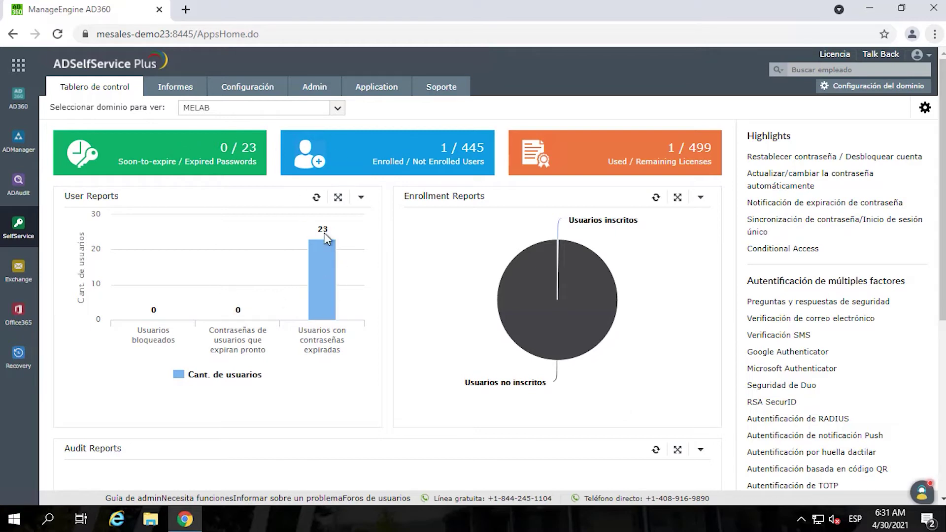
# - Go from Informes to the Configuración tab to list the self-service policies
pyautogui.click(184, 90)
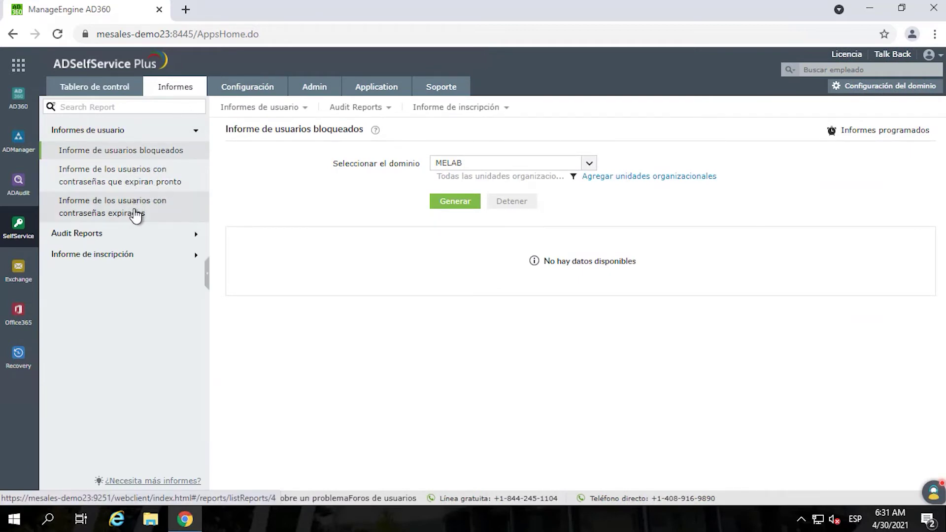
pyautogui.click(247, 92)
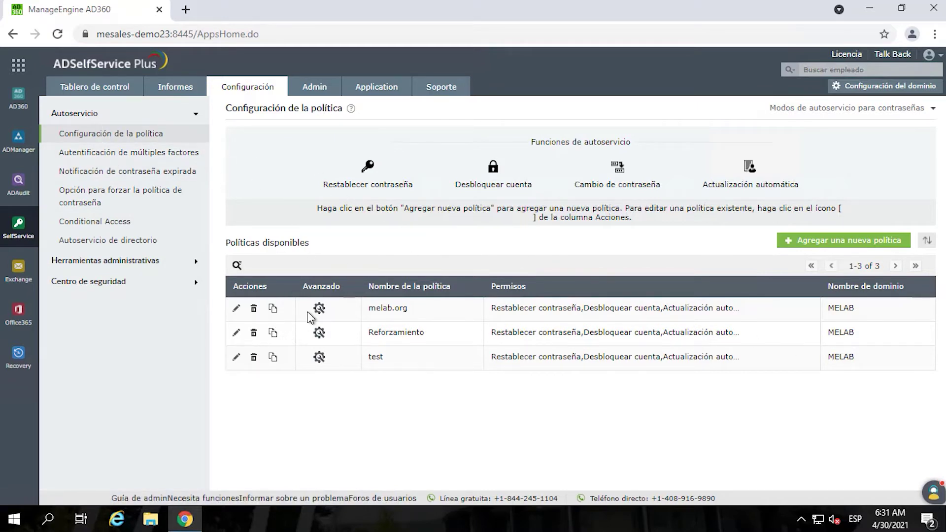
pyautogui.click(236, 308)
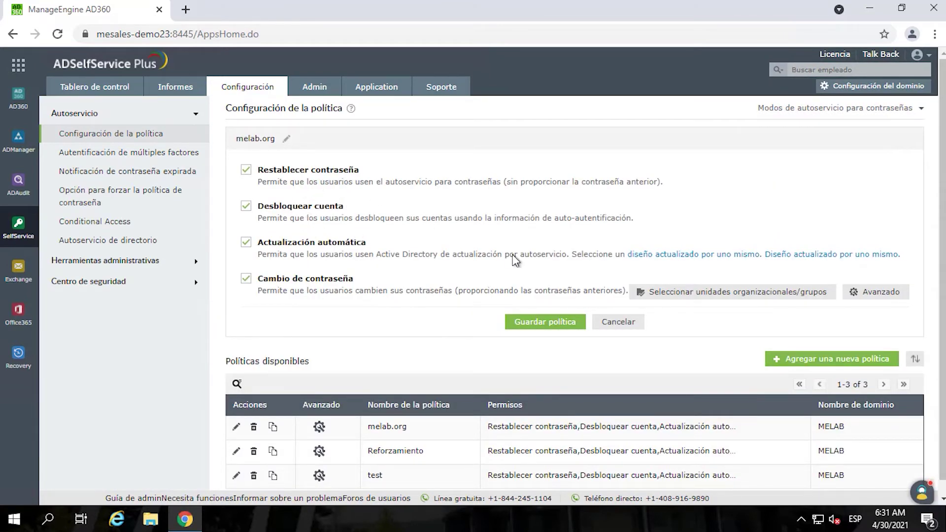
pyautogui.scroll(-1, 286, 182)
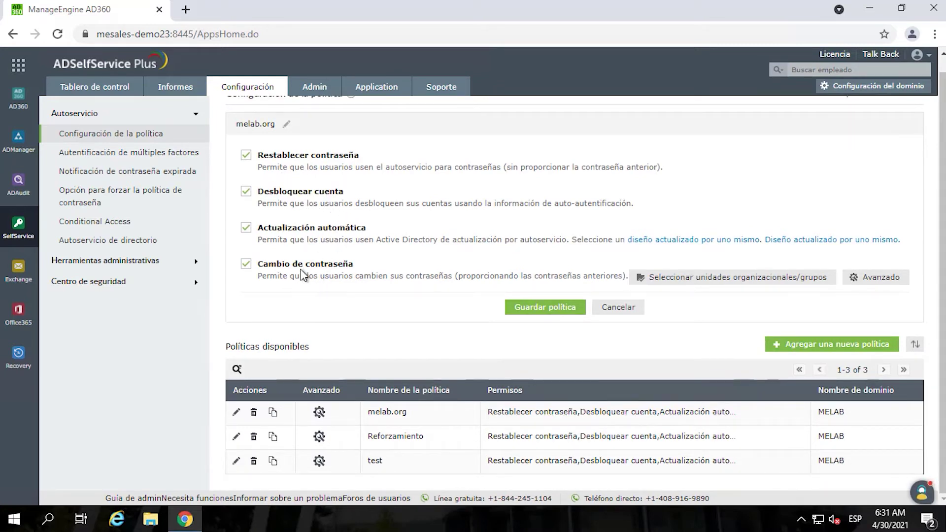
pyautogui.click(872, 277)
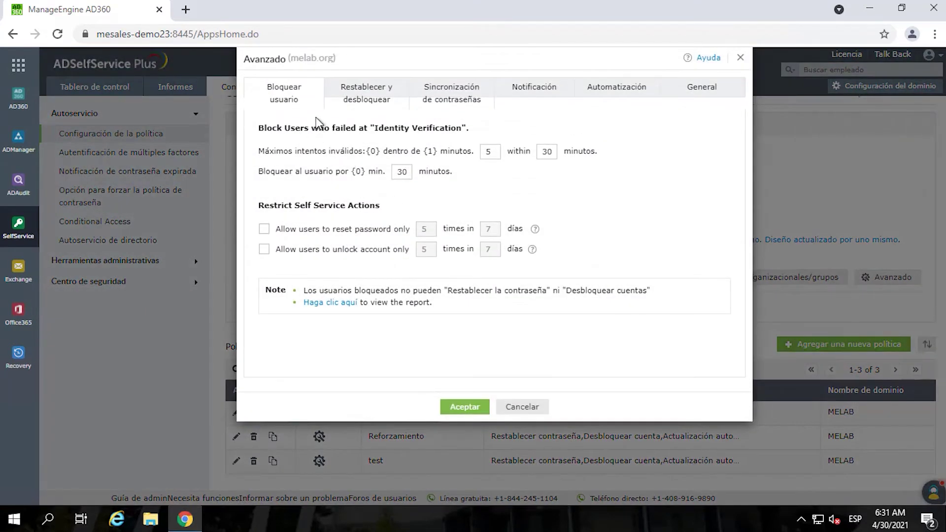
pyautogui.click(363, 102)
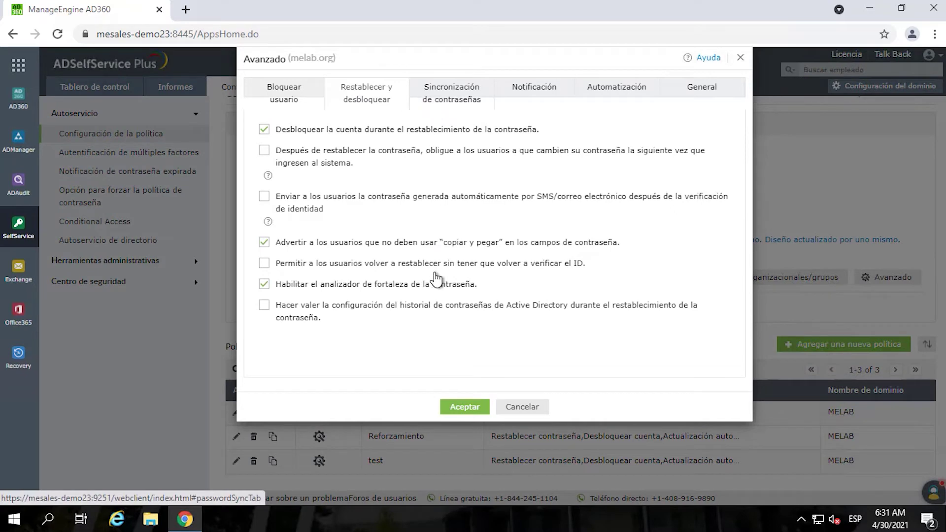
pyautogui.click(440, 101)
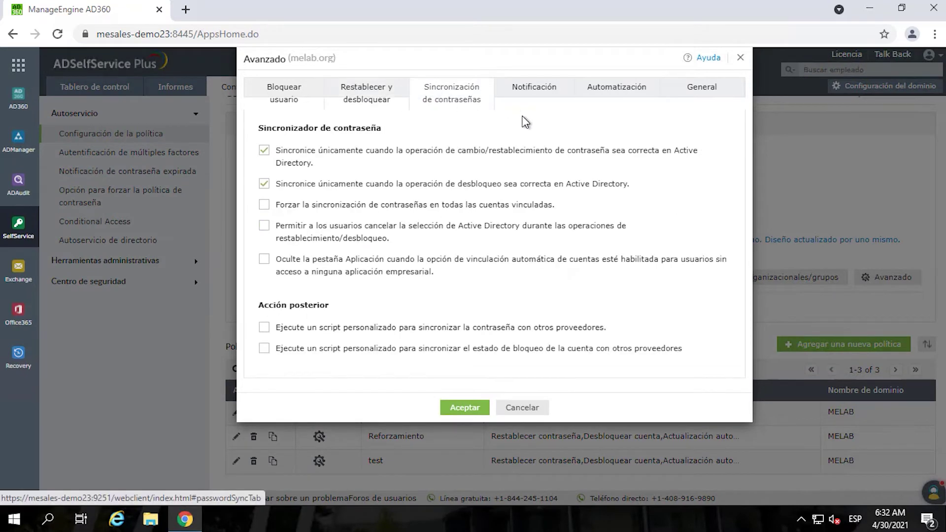
pyautogui.click(535, 95)
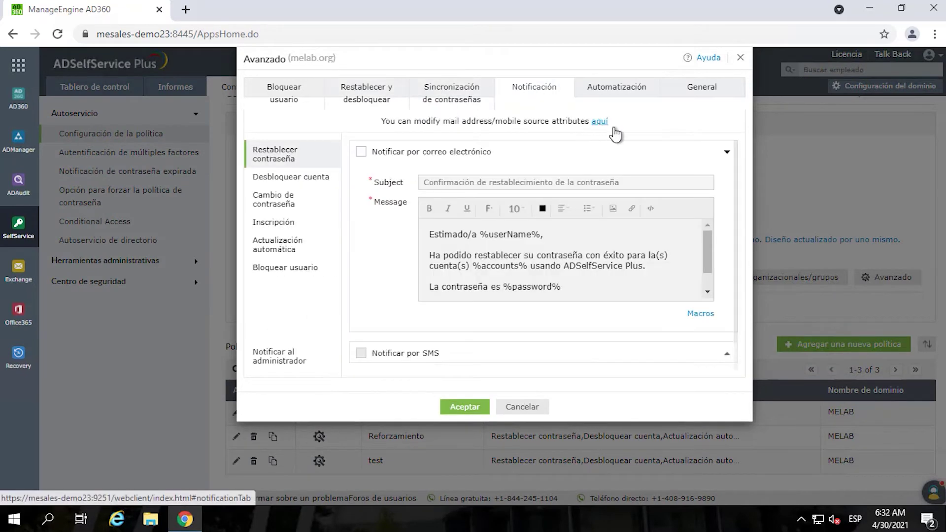
pyautogui.click(617, 91)
pyautogui.doubleClick(718, 58)
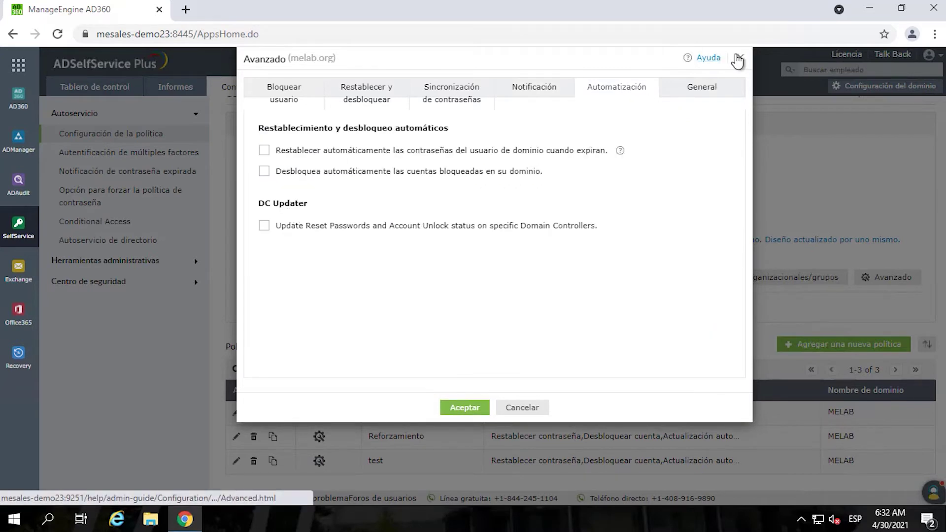
pyautogui.click(522, 408)
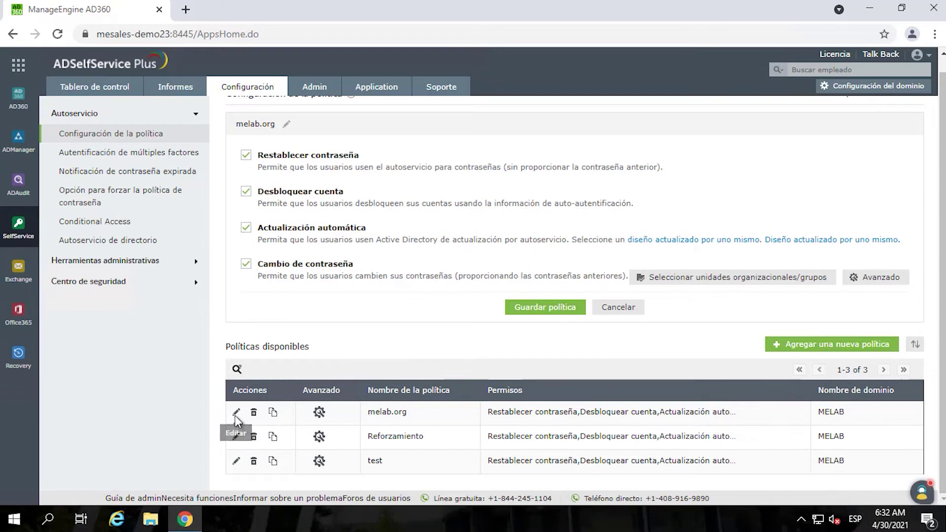
pyautogui.scroll(1, 235, 416)
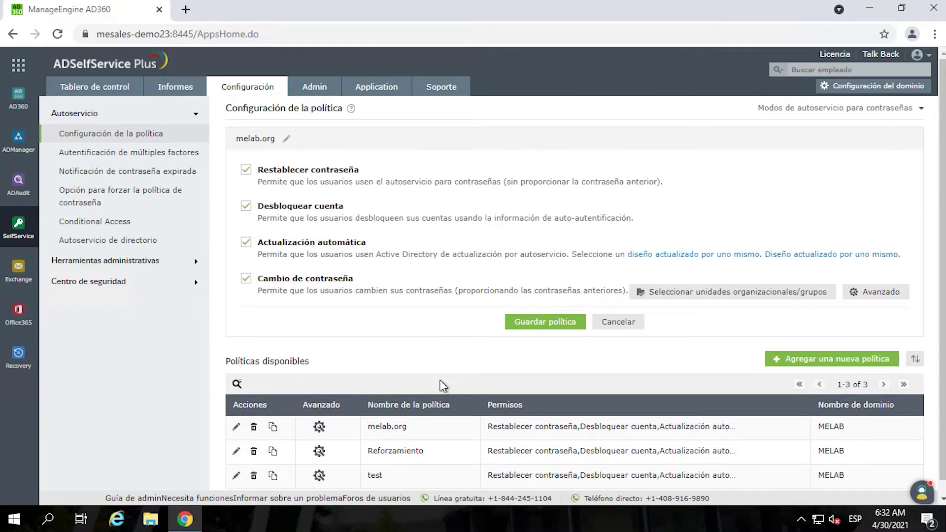
pyautogui.scroll(-1, 444, 386)
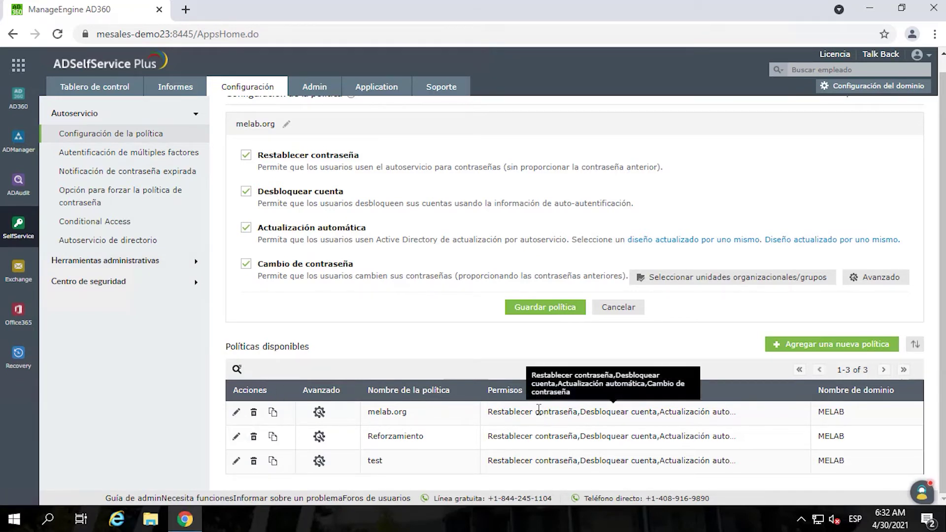
pyautogui.click(319, 413)
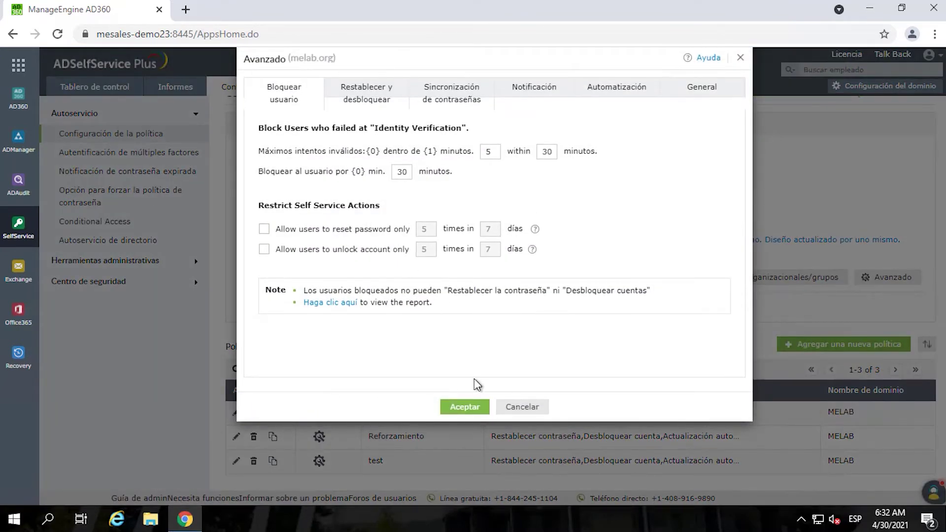
pyautogui.click(515, 413)
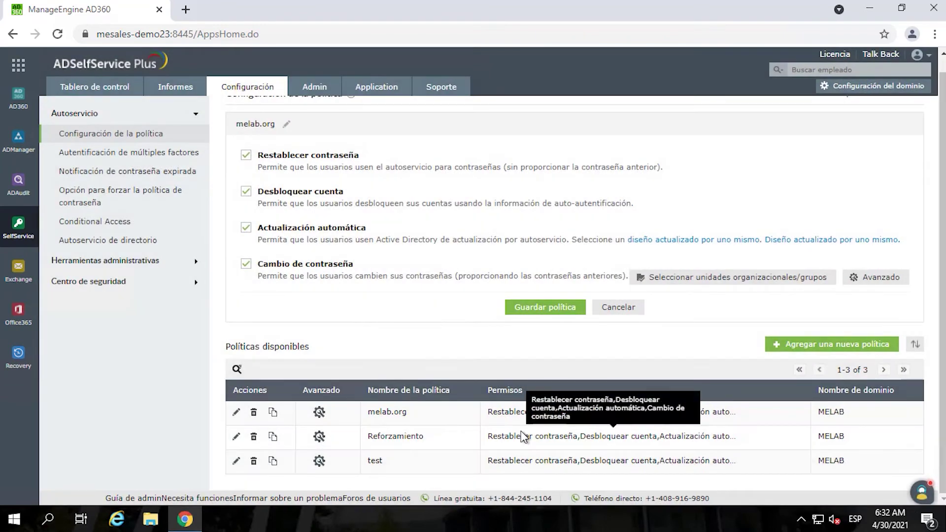
pyautogui.click(616, 310)
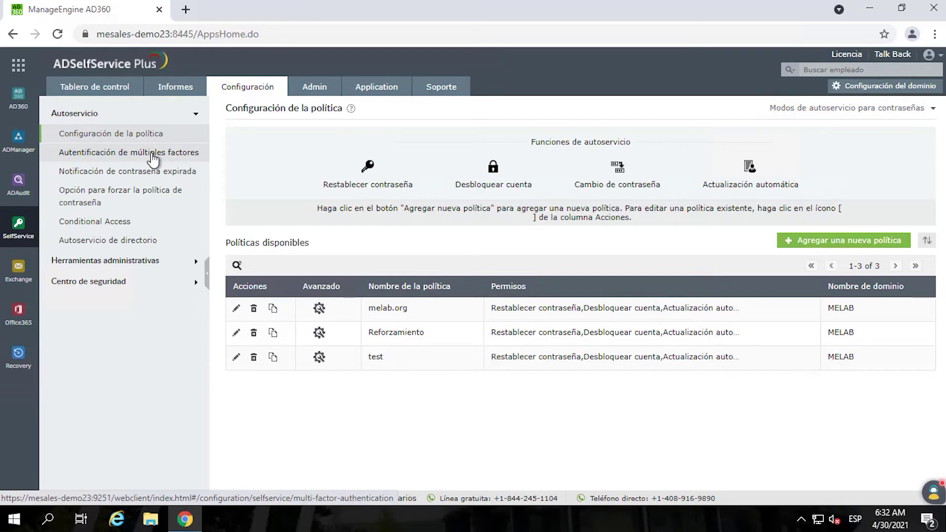
# - Open multi-factor authentication settings and view the administrator-defined security questions without saving
pyautogui.click(120, 158)
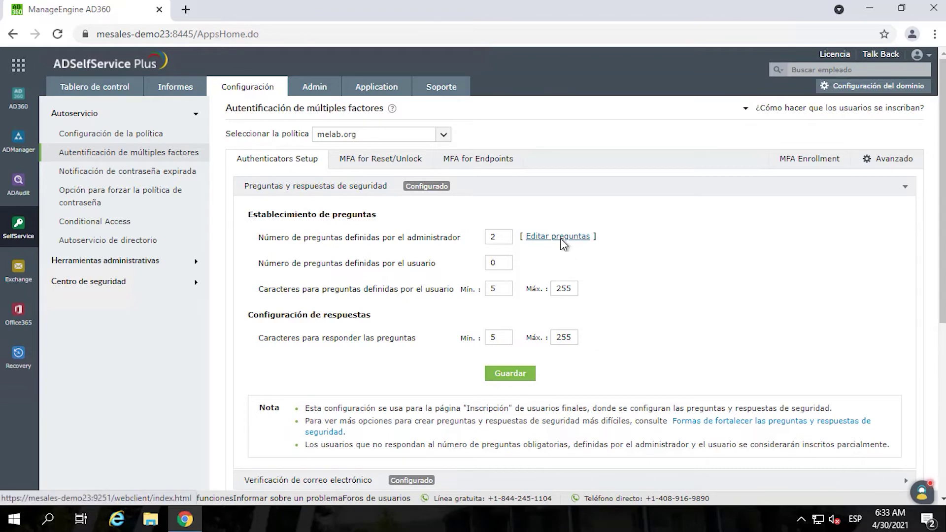
pyautogui.click(565, 239)
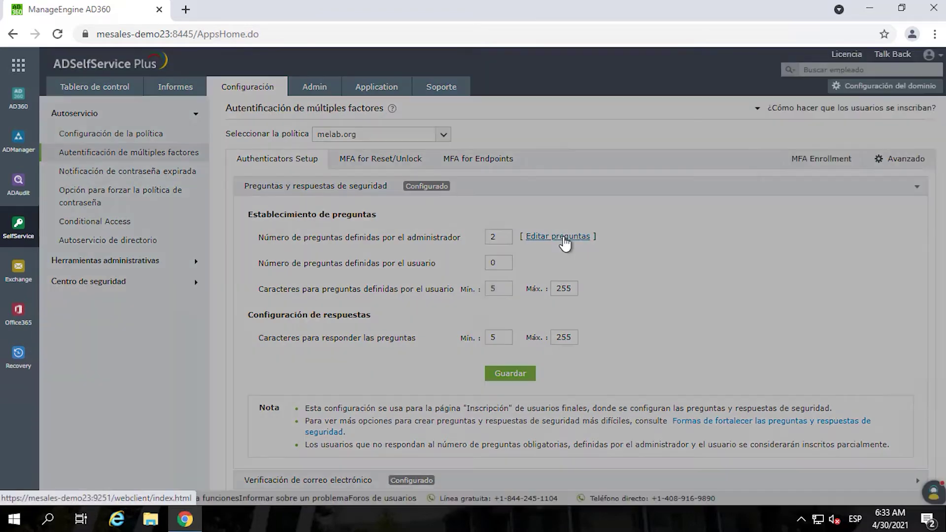
pyautogui.scroll(-2, 408, 169)
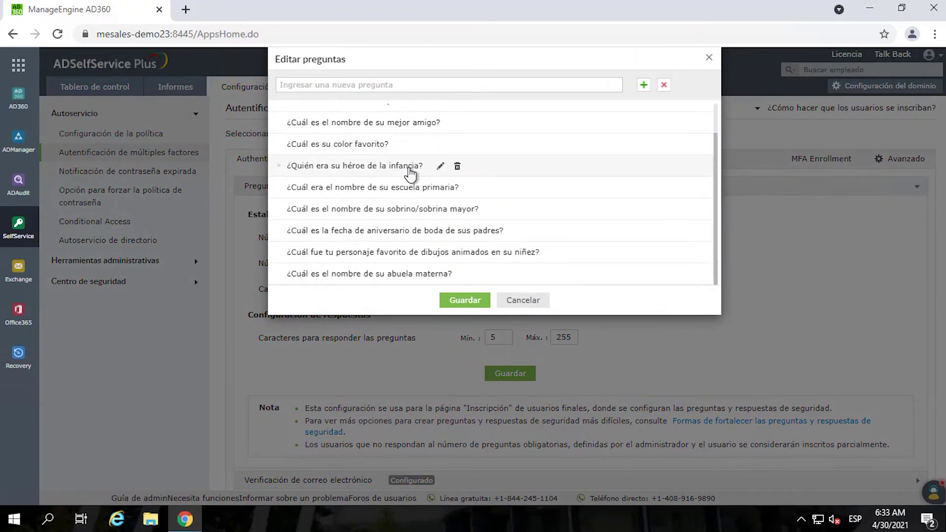
pyautogui.click(521, 300)
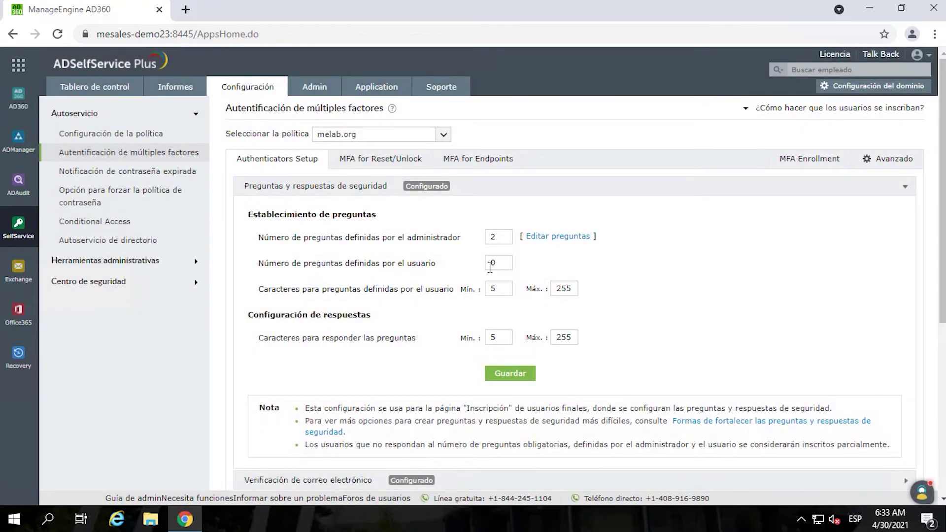
# - Expand the email, SMS, Google, Microsoft, push and fingerprint authenticator settings
pyautogui.scroll(-3, 418, 281)
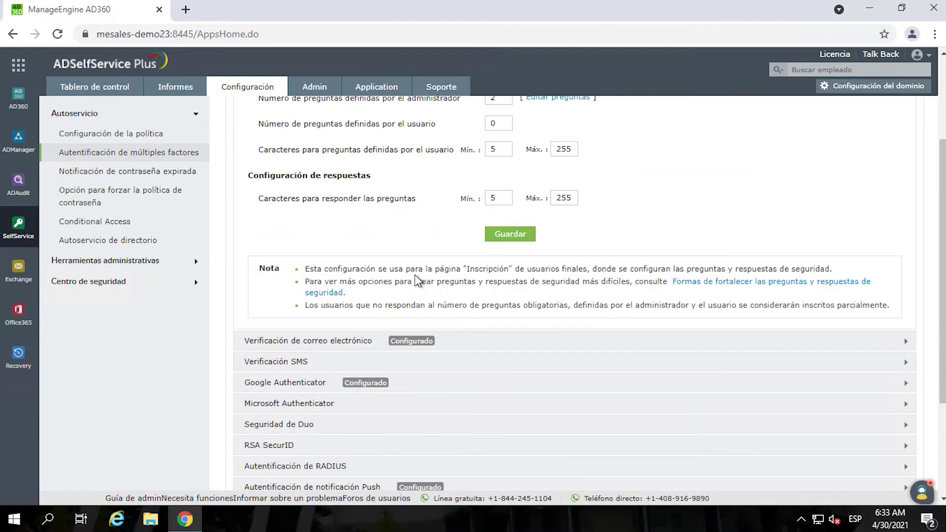
pyautogui.scroll(3, 419, 274)
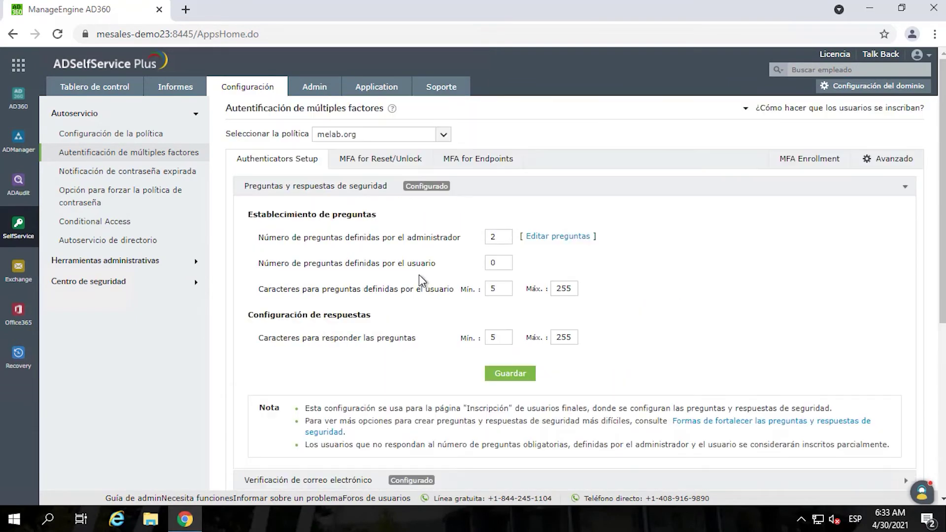
pyautogui.scroll(-3, 419, 278)
pyautogui.click(312, 345)
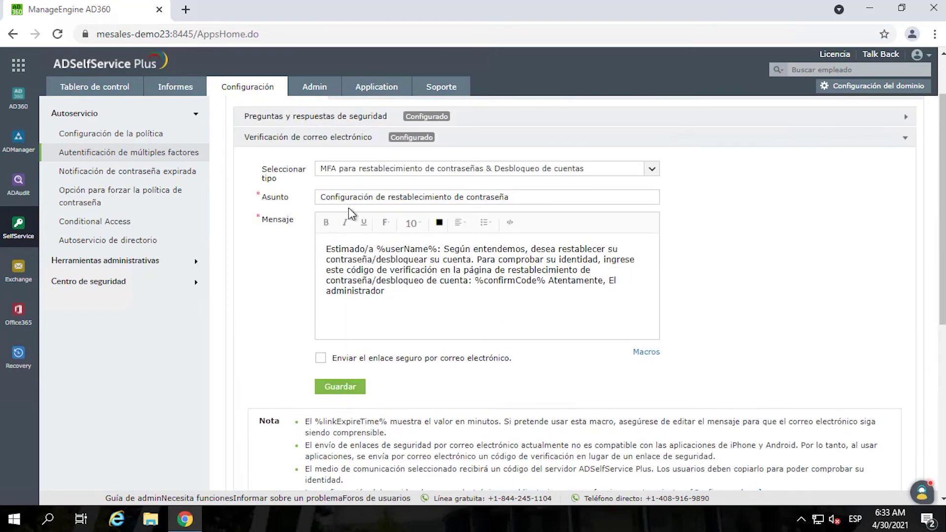
pyautogui.scroll(-3, 348, 208)
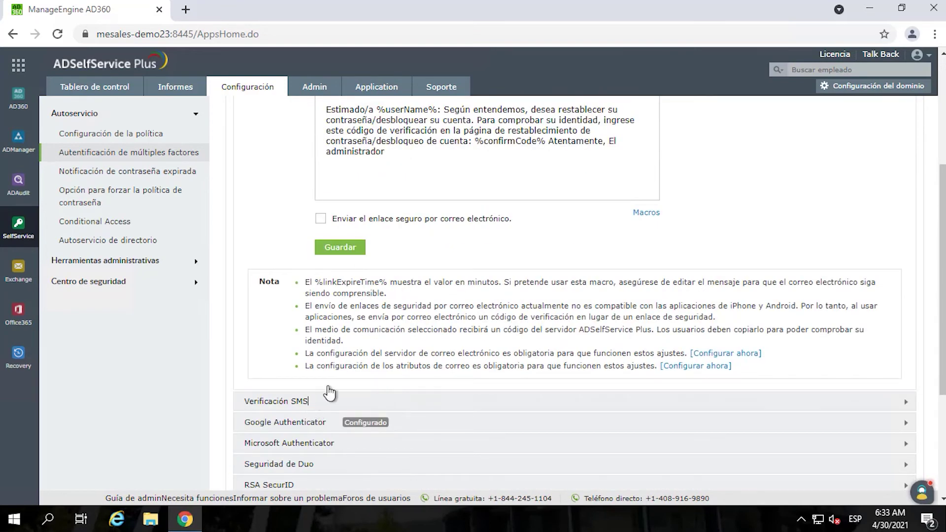
pyautogui.click(327, 398)
pyautogui.click(293, 266)
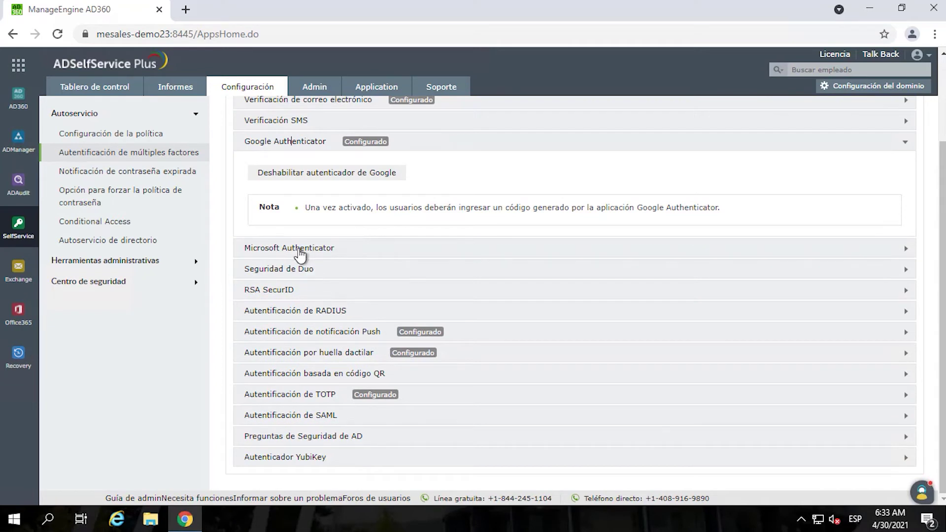
pyautogui.click(298, 248)
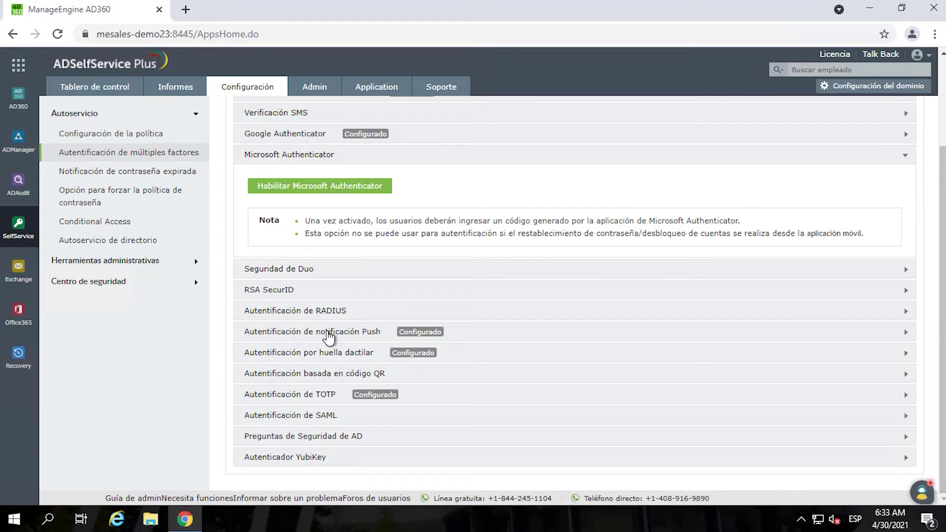
pyautogui.click(321, 333)
pyautogui.click(326, 354)
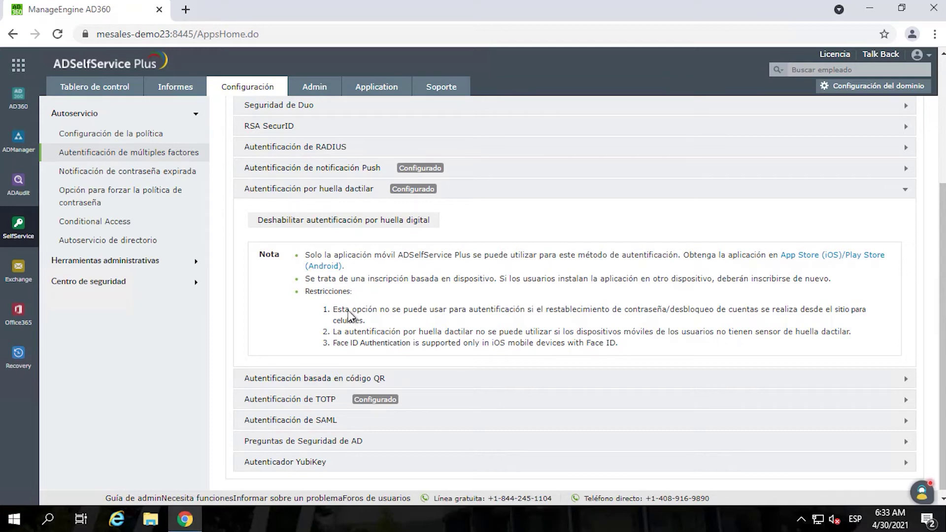
# - Review MFA for password reset and unlock, then open password expiration notification settings
pyautogui.scroll(4, 362, 291)
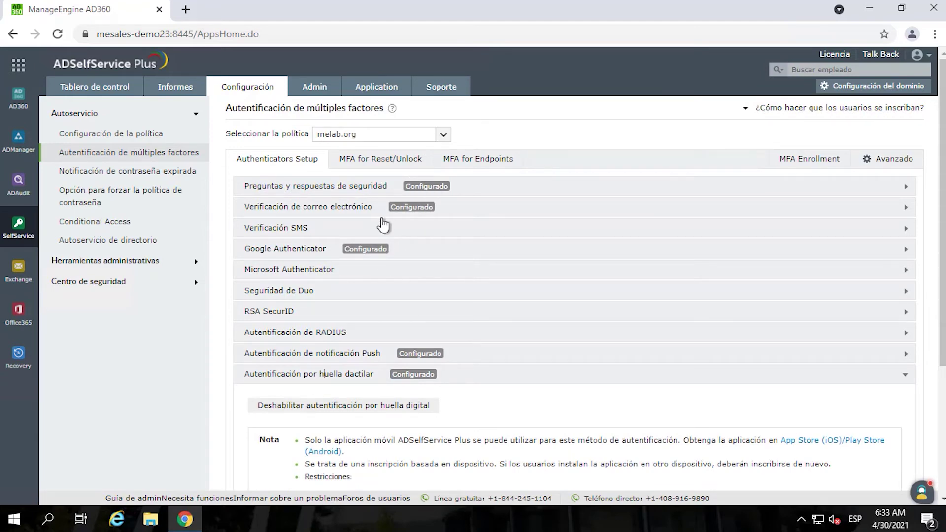
pyautogui.scroll(-4, 408, 348)
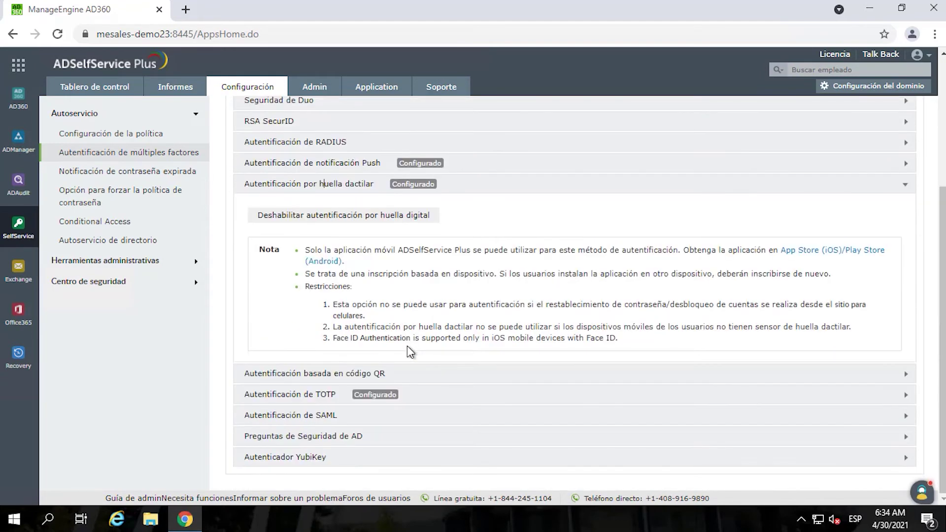
pyautogui.scroll(4, 407, 345)
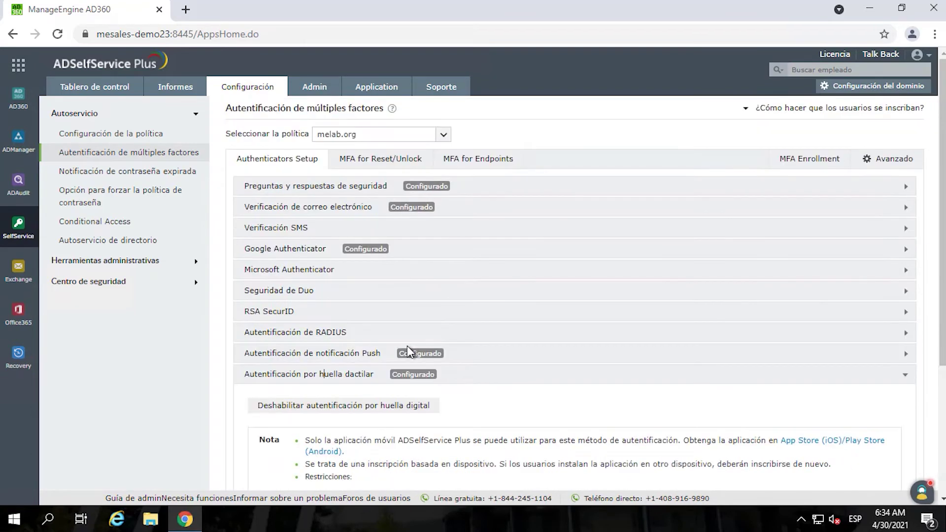
pyautogui.click(380, 160)
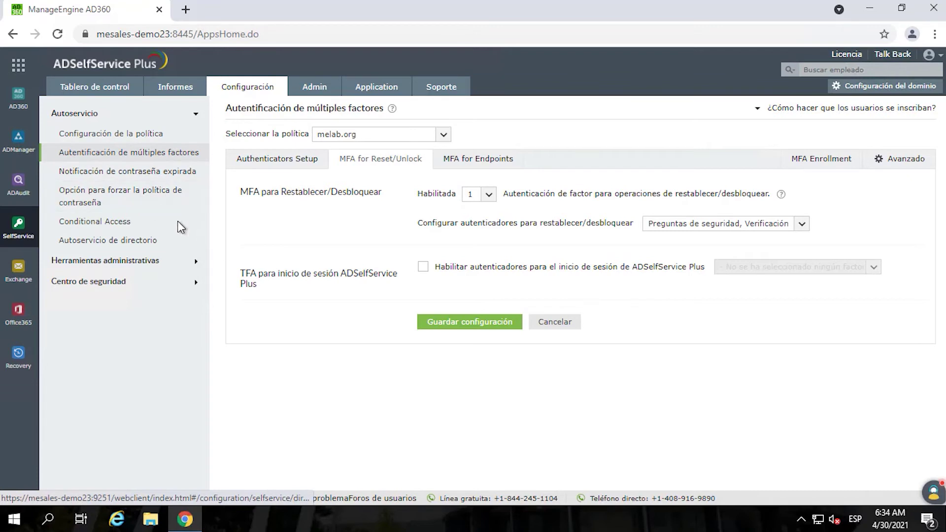
pyautogui.click(143, 173)
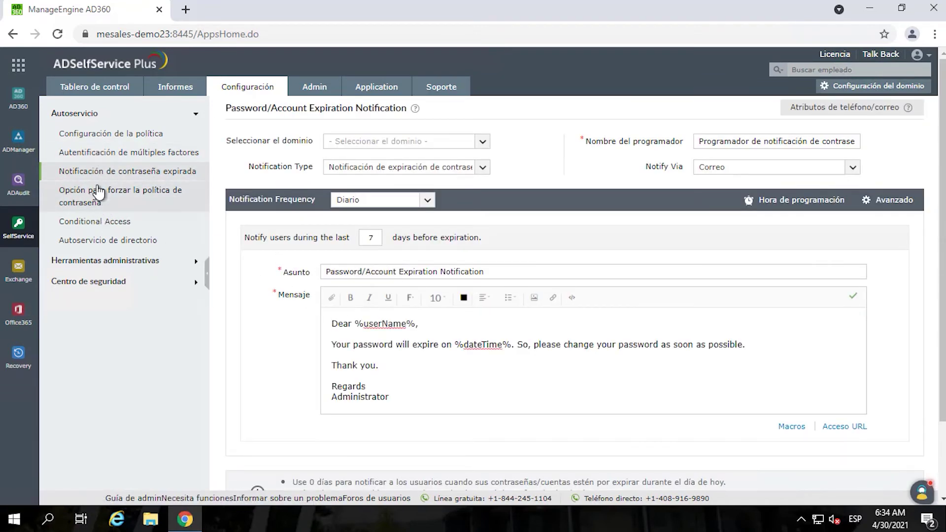
# - Set the days-before-expiration value, then enforce melab.org's custom password policy restrictions
pyautogui.click(359, 237)
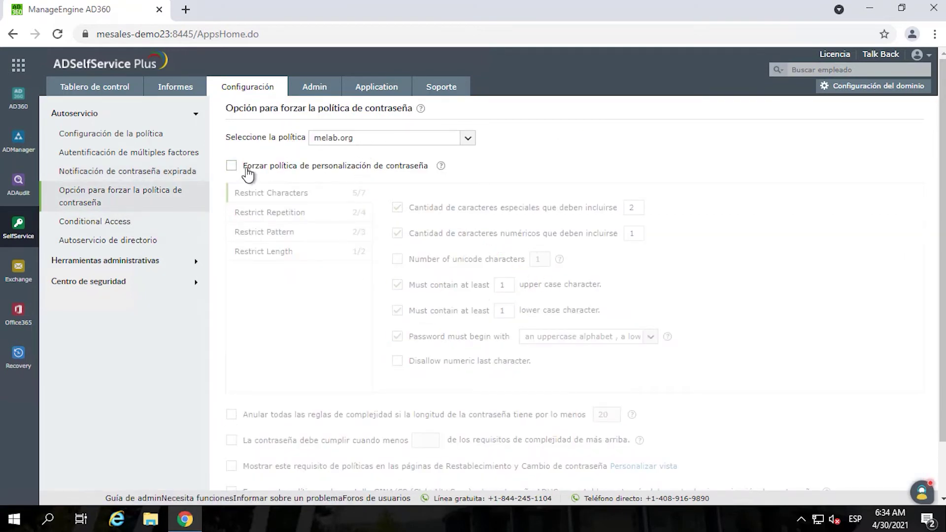
pyautogui.click(232, 166)
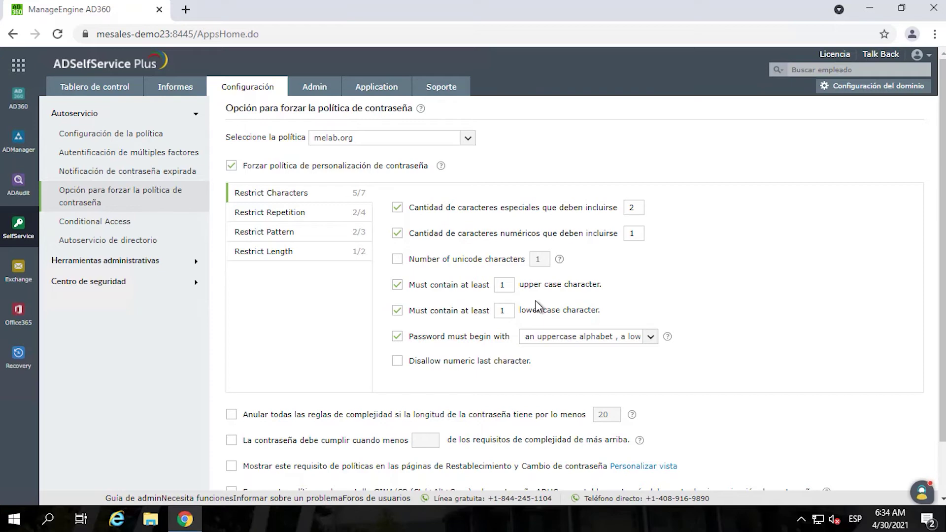
pyautogui.scroll(-1, 537, 303)
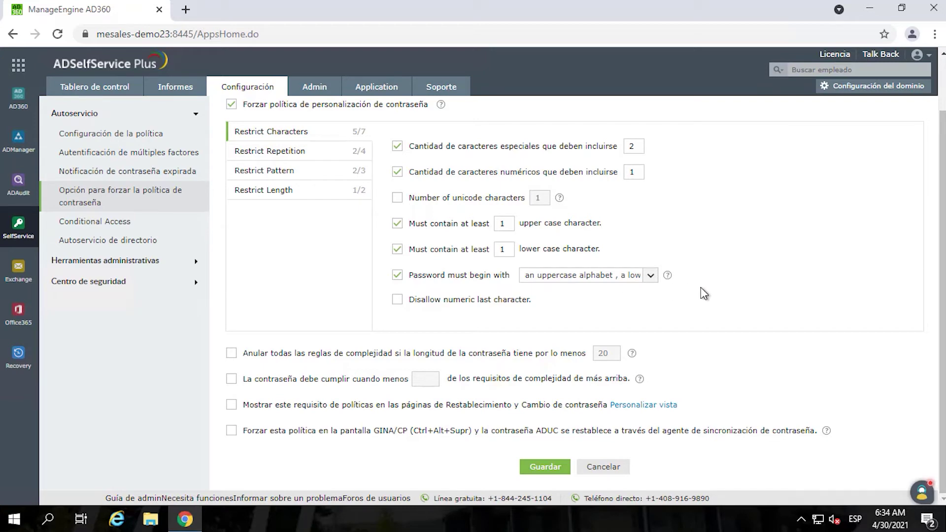
pyautogui.scroll(2, 533, 326)
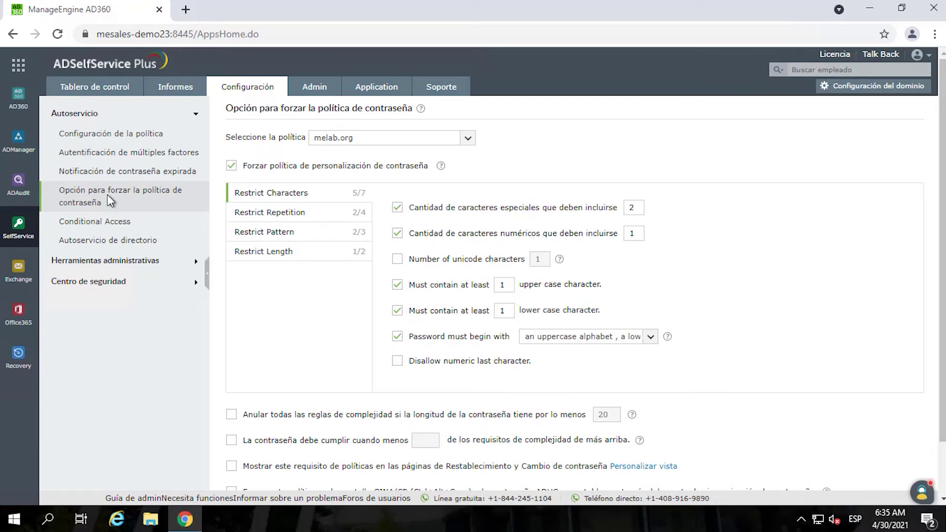
# - View Conditional Access rules and directory self-service options, then expand Administrative Tools
pyautogui.click(105, 225)
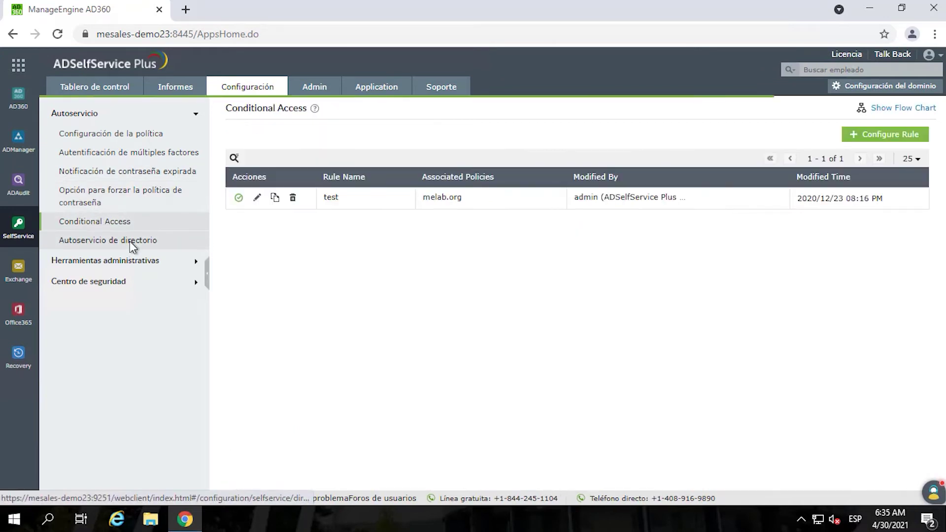
pyautogui.click(103, 245)
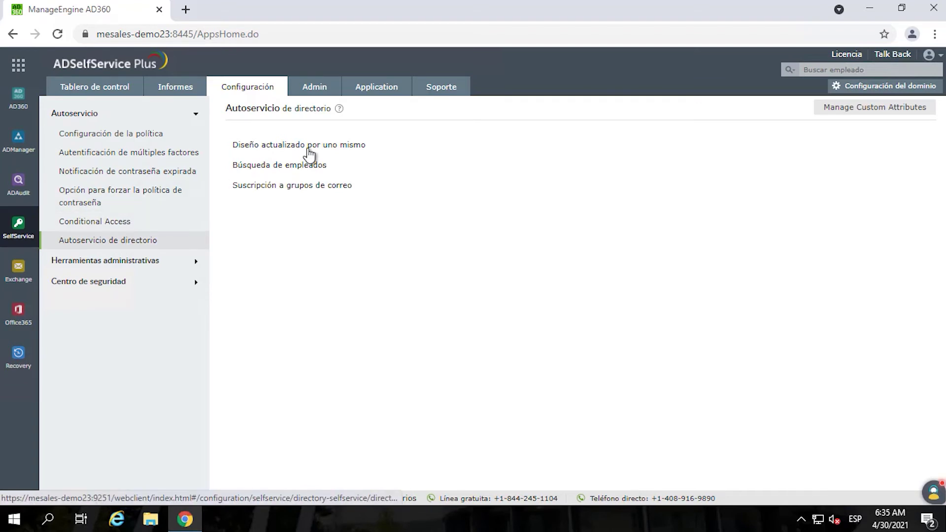
pyautogui.click(92, 261)
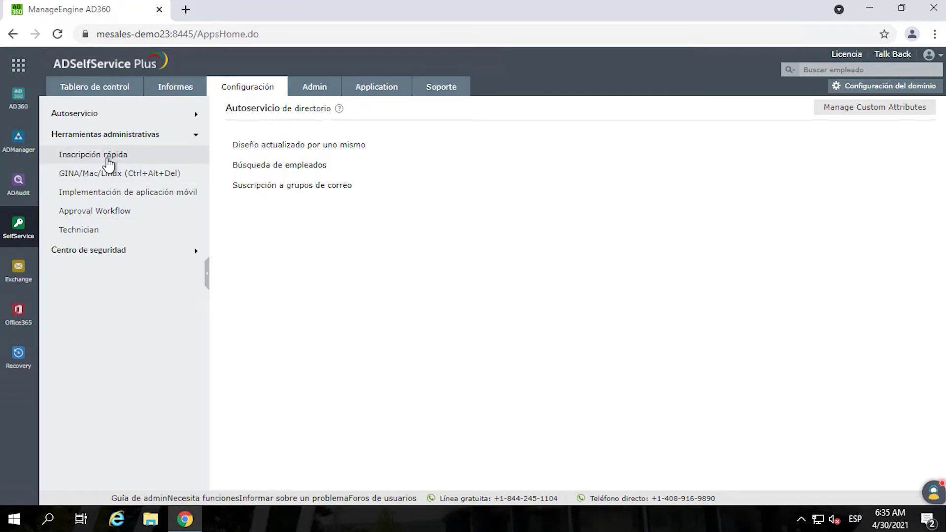
# - Browse quick enrollment, GINA/Mac/Linux logon agent, mobile app deployment and approval workflow; expand Security Center
pyautogui.click(88, 157)
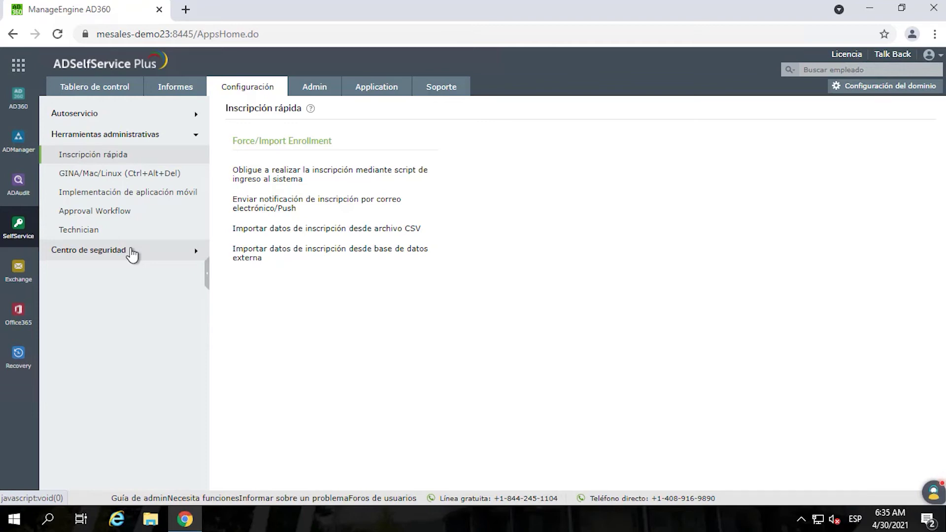
pyautogui.click(100, 178)
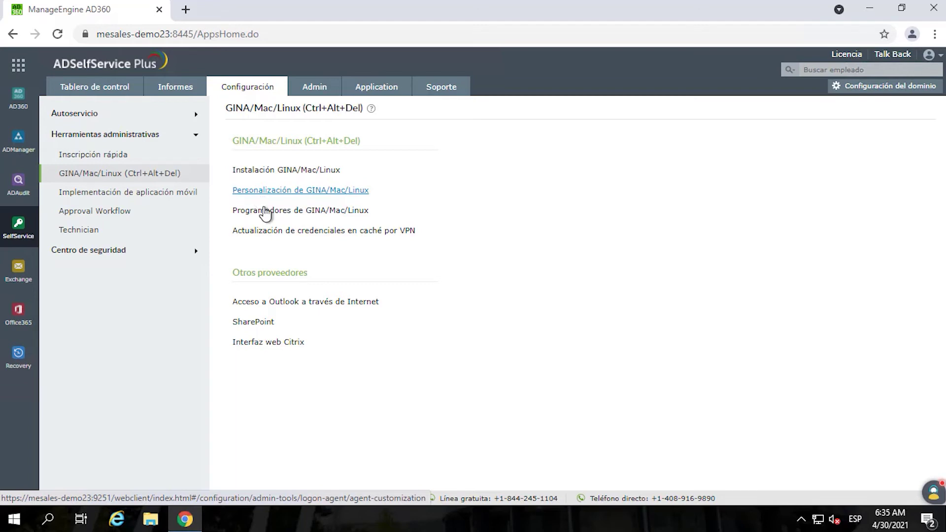
pyautogui.click(92, 200)
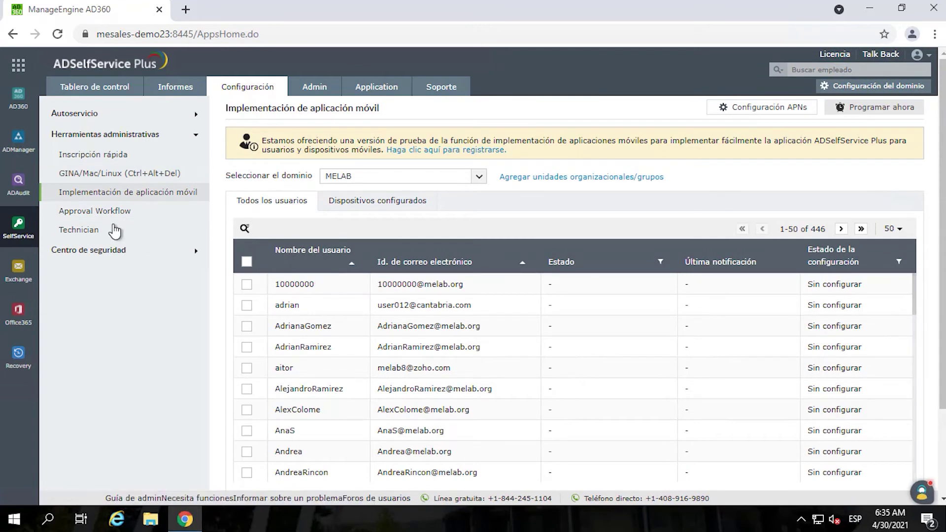
pyautogui.click(93, 213)
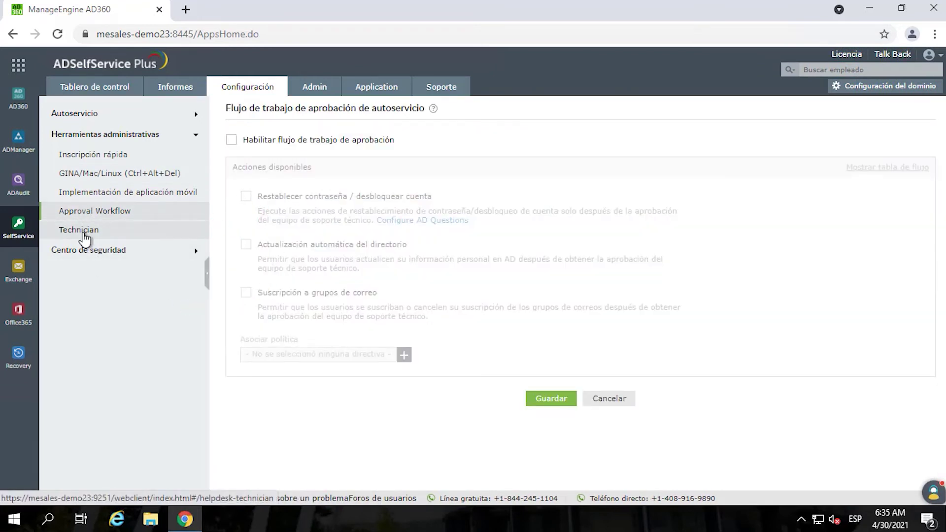
pyautogui.click(93, 252)
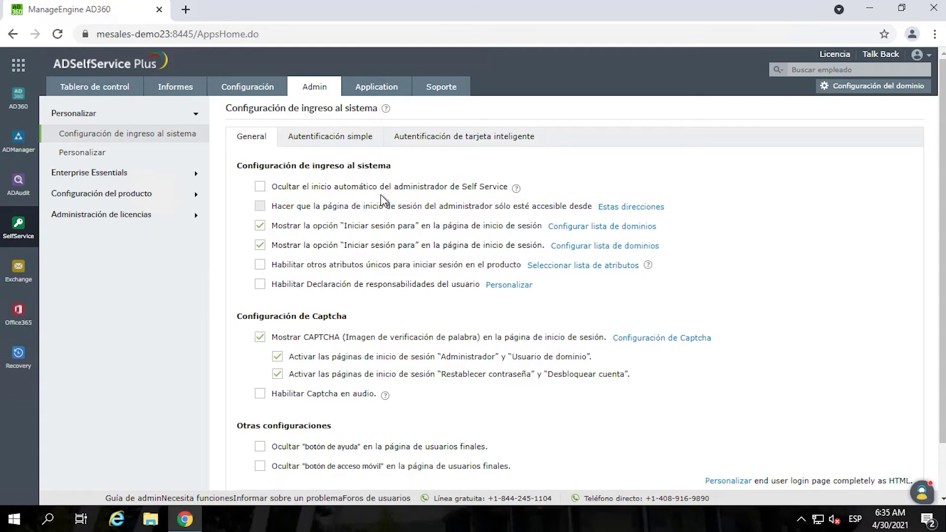
# - Scroll through the Application catalog's single sign-on app grid
pyautogui.click(362, 94)
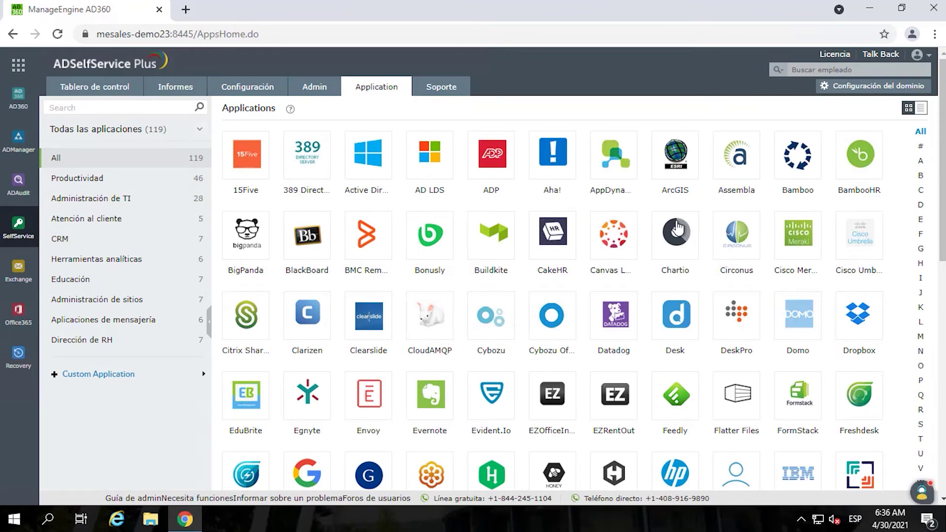
pyautogui.scroll(-3, 678, 228)
pyautogui.scroll(-8, 678, 228)
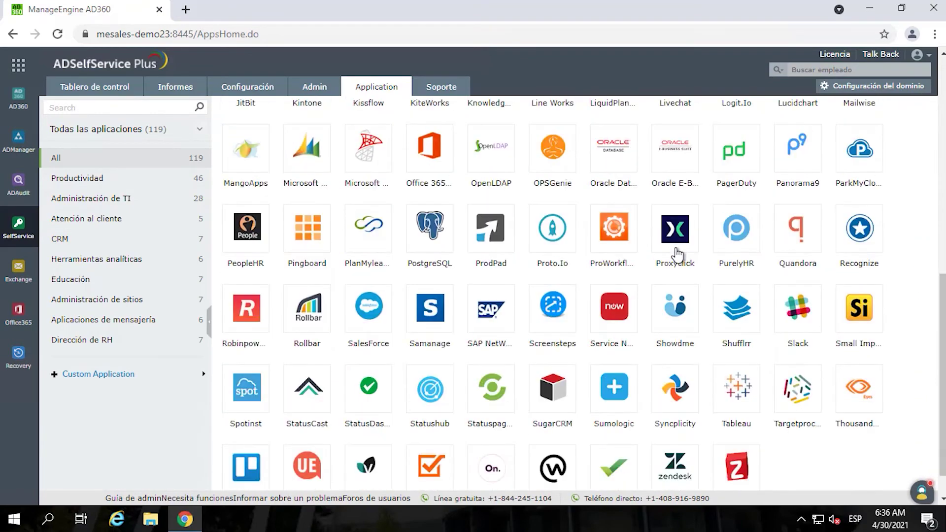
pyautogui.scroll(11, 678, 255)
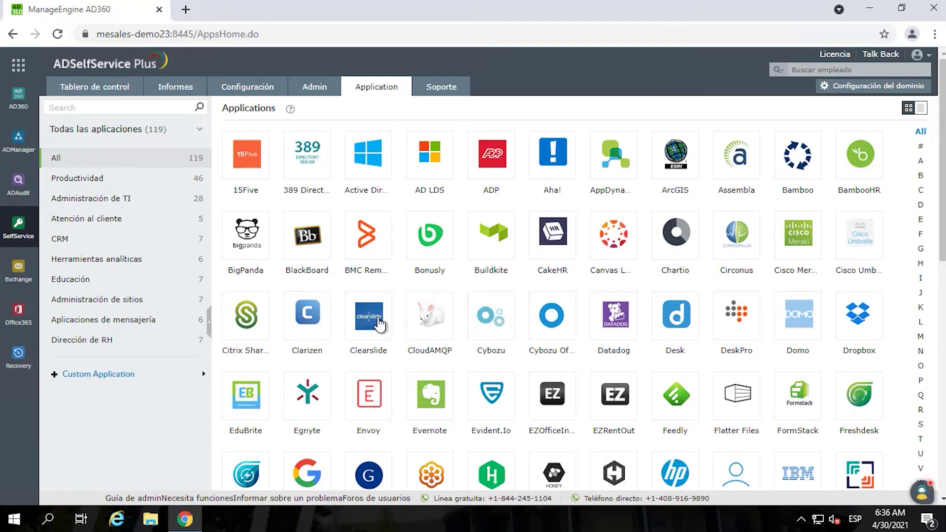
pyautogui.scroll(-3, 506, 276)
pyautogui.scroll(-3, 506, 276)
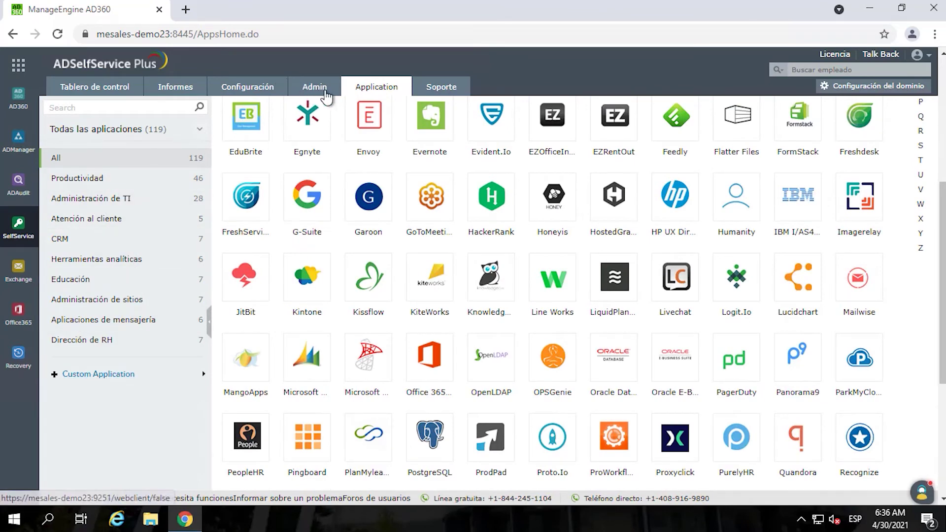
pyautogui.scroll(6, 552, 249)
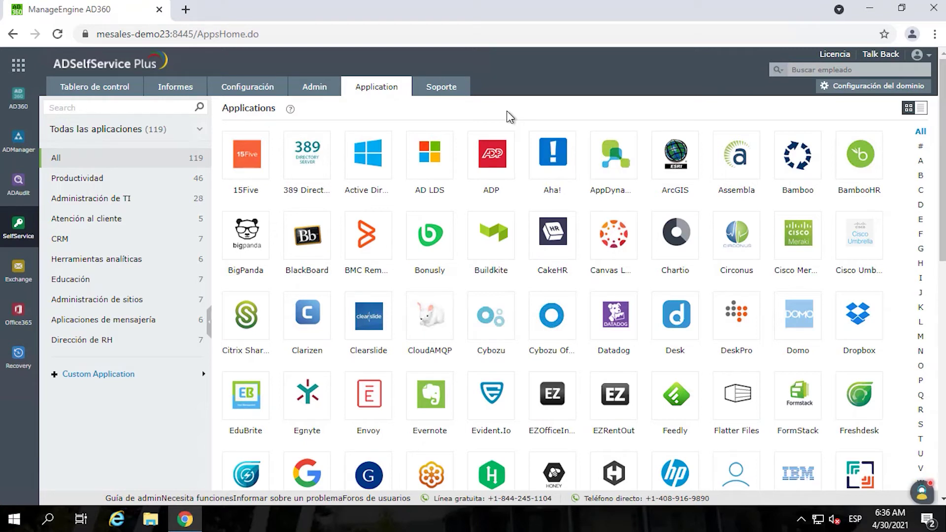
# - Glance at admin login settings and policy configuration, then return to the 119-app catalog
pyautogui.click(320, 94)
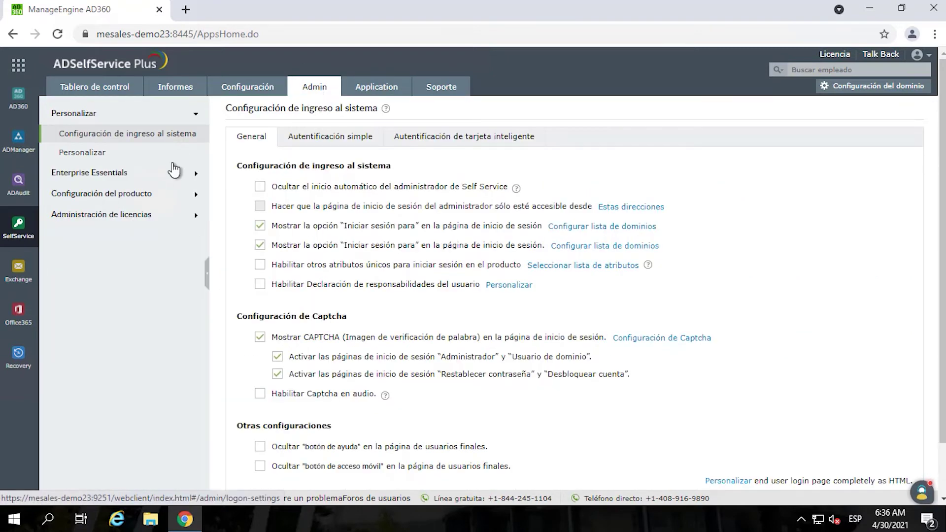
pyautogui.click(247, 86)
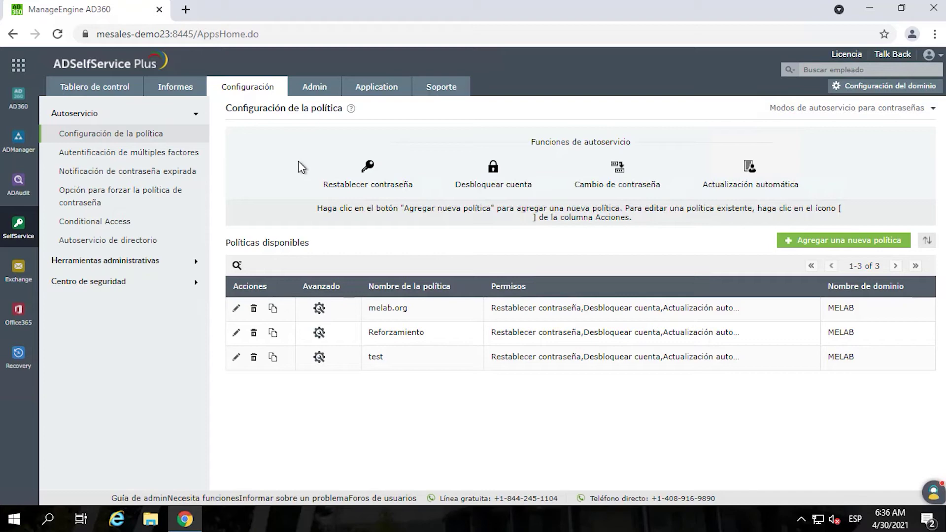
pyautogui.click(371, 92)
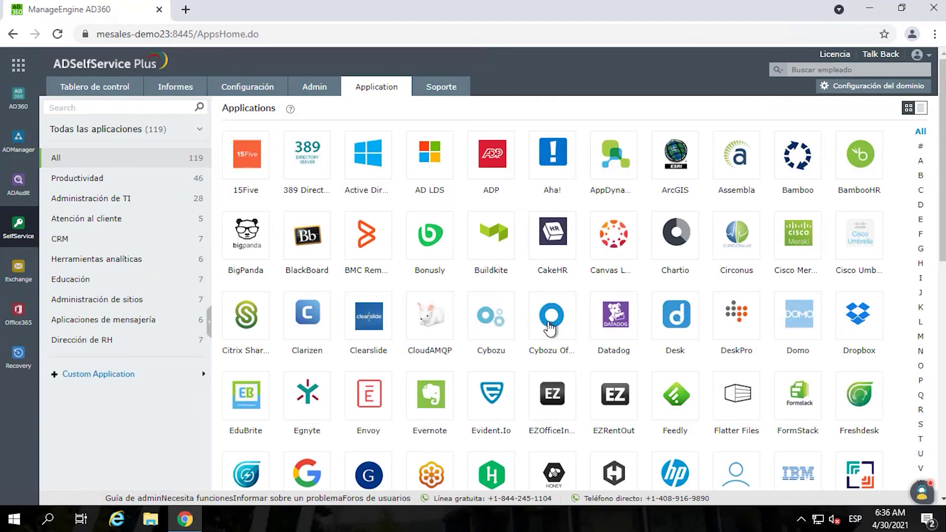
pyautogui.scroll(-10, 552, 314)
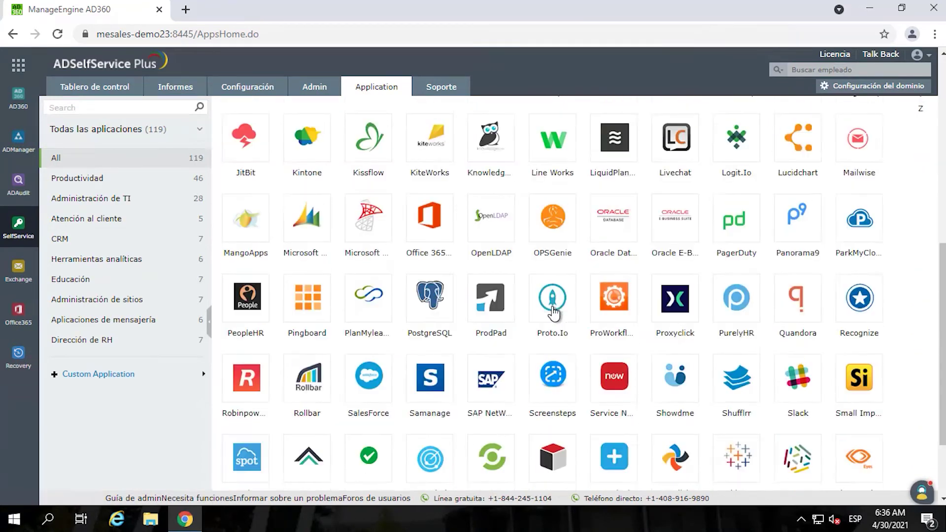
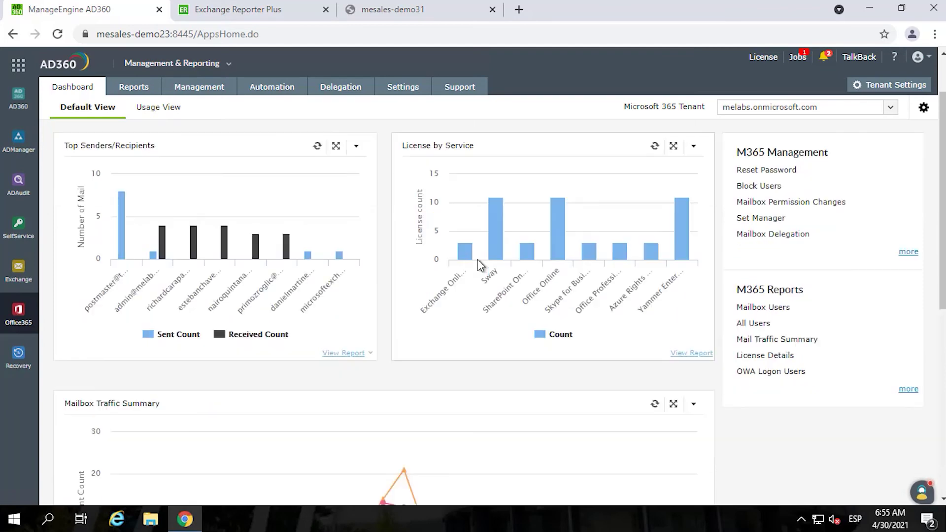
pyautogui.scroll(-5, 286, 305)
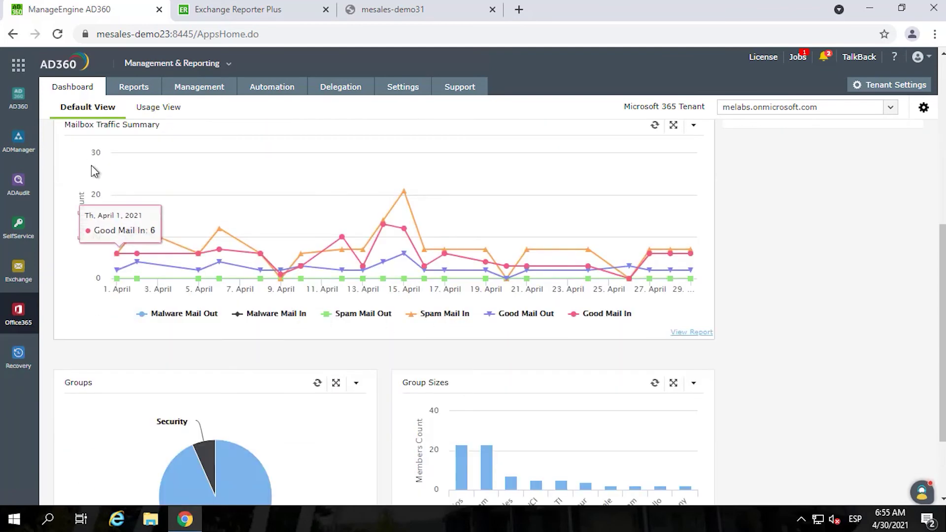
# - Scroll through the Microsoft 365 dashboard charts, then open the Exchange Online mailbox reports
pyautogui.scroll(2, 91, 165)
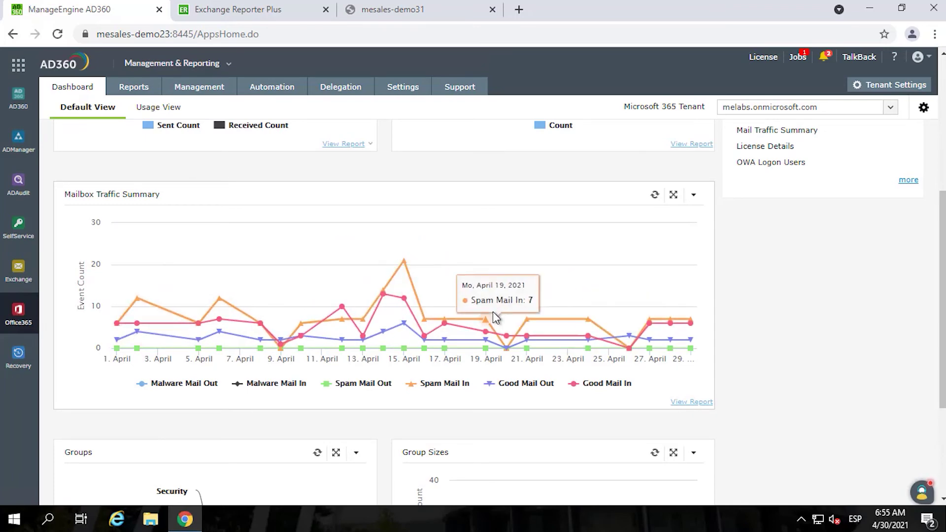
pyautogui.scroll(5, 494, 315)
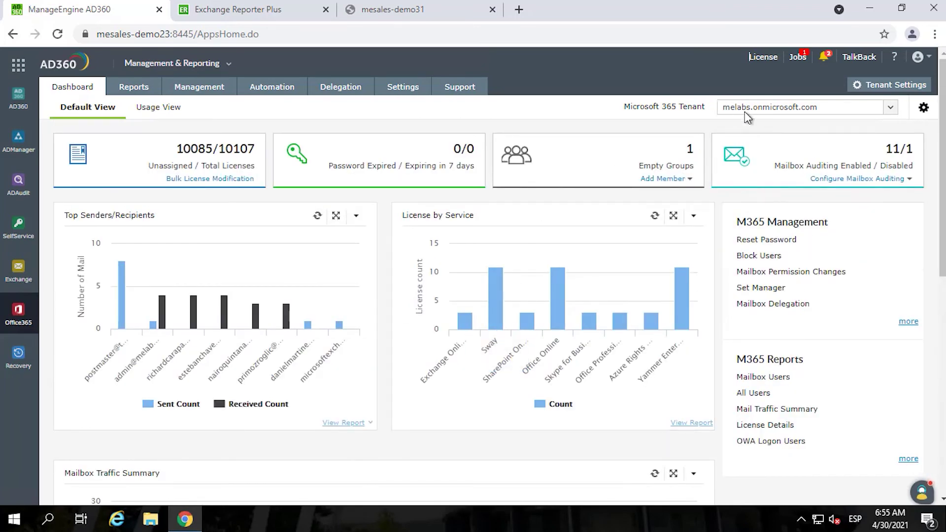
pyautogui.click(135, 95)
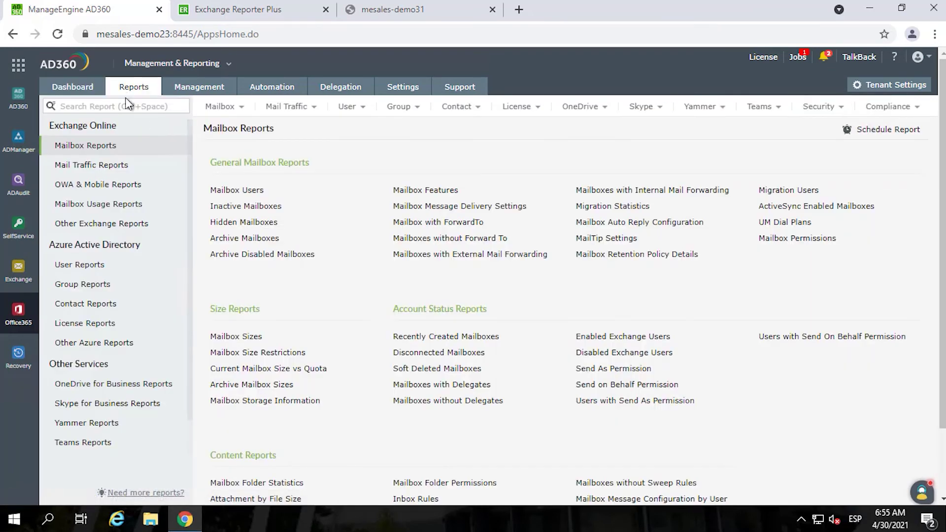
# - View Inactive Mailboxes, then the Mailbox Features report of OWA, POP, IMAP, MAPI and ActiveSync status
pyautogui.click(233, 189)
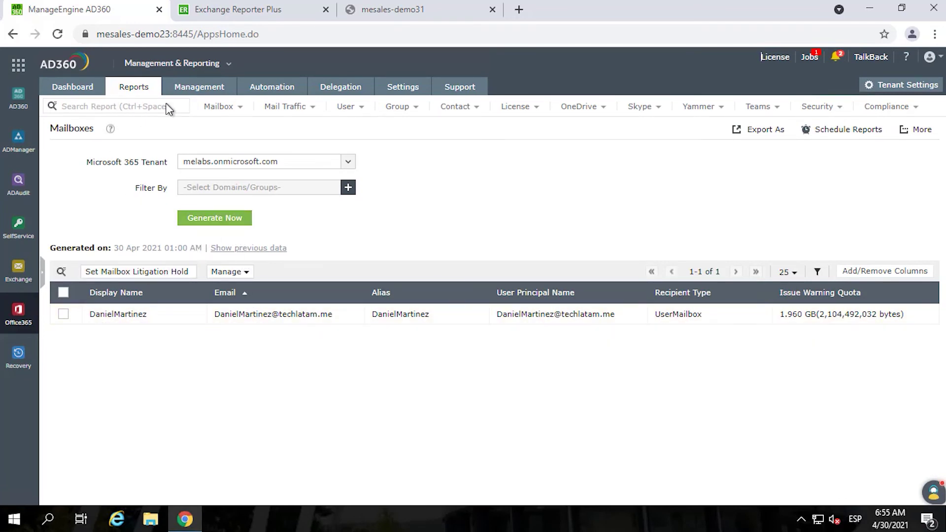
pyautogui.click(235, 118)
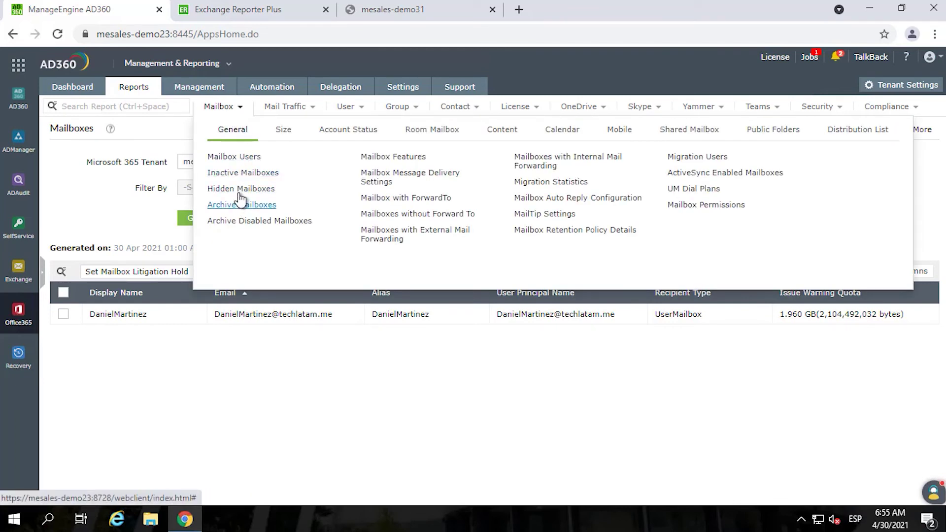
pyautogui.click(385, 156)
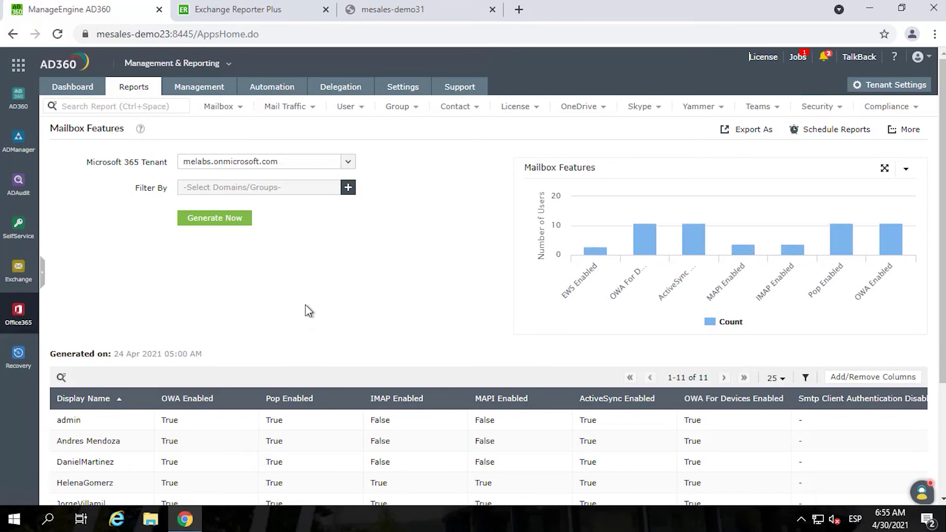
pyautogui.scroll(-3, 306, 311)
pyautogui.scroll(-1, 187, 336)
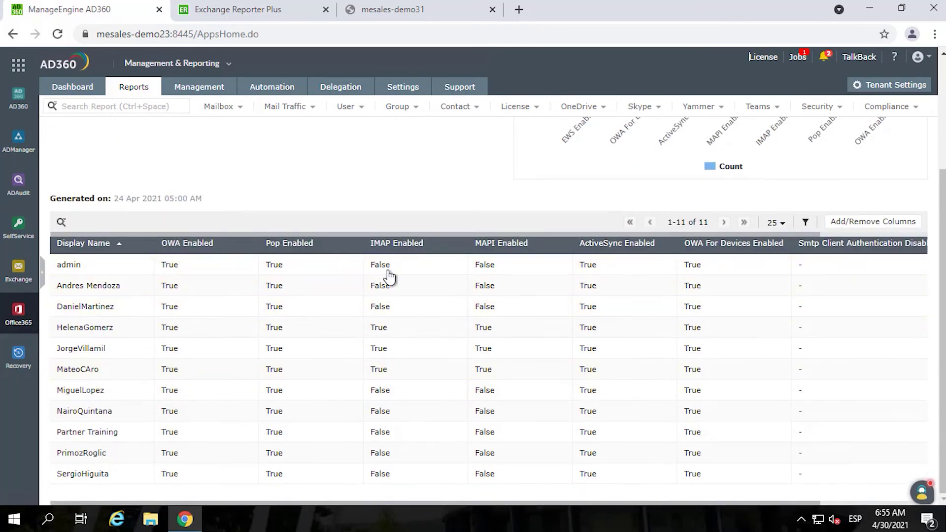
pyautogui.scroll(3, 658, 301)
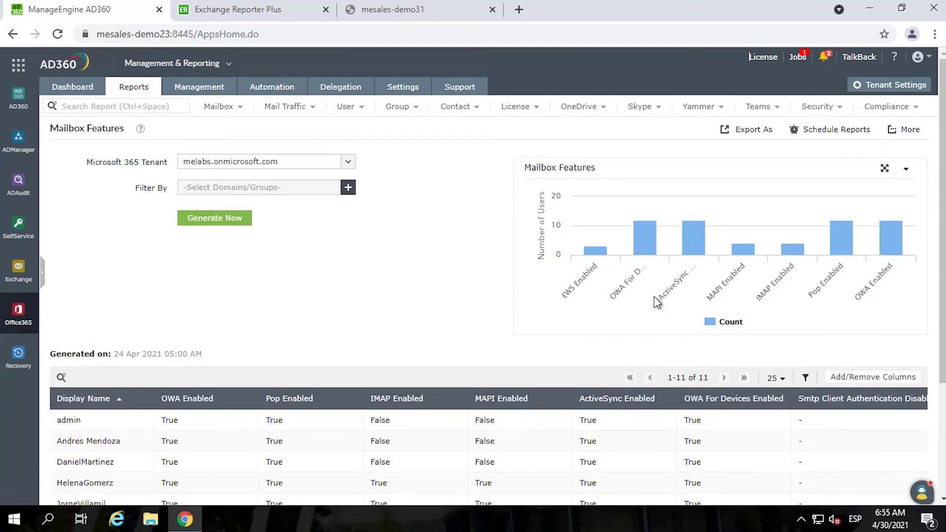
pyautogui.moveTo(300, 114)
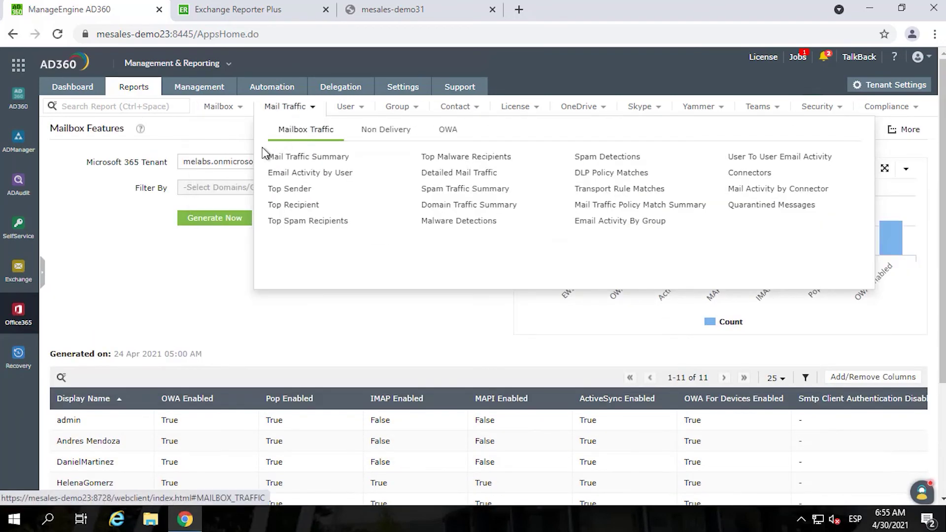
# - Generate the Mail Traffic Top Senders report for the last 30 days
pyautogui.click(290, 189)
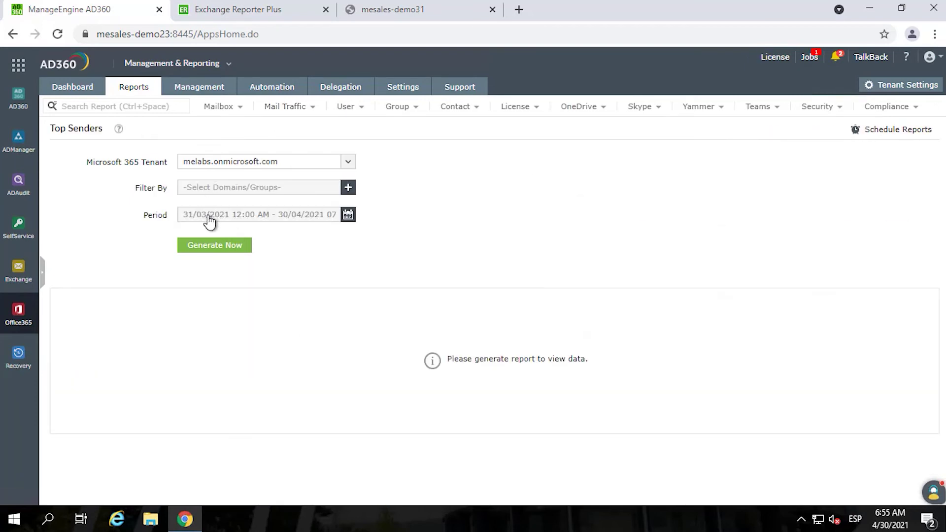
pyautogui.click(241, 219)
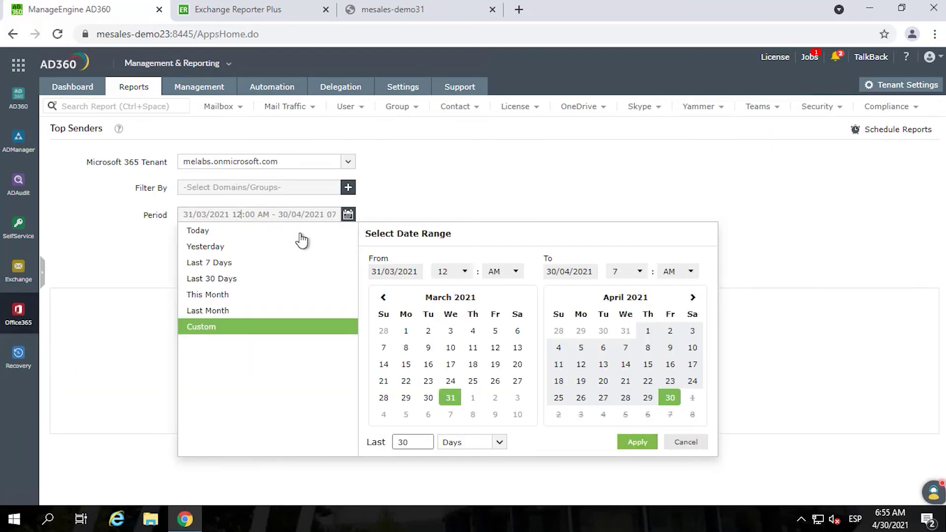
pyautogui.click(223, 278)
pyautogui.click(239, 244)
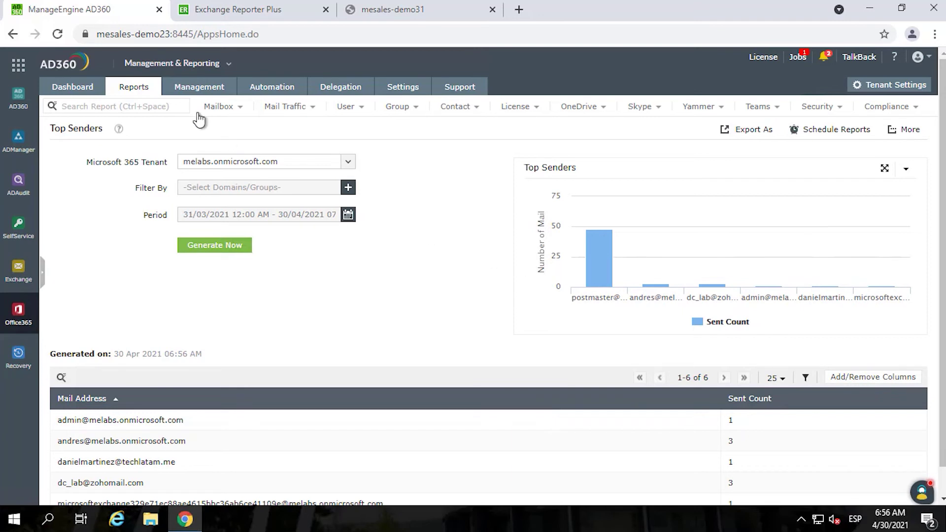
# - Generate the Top Recipients report for the last 30 days
pyautogui.click(288, 108)
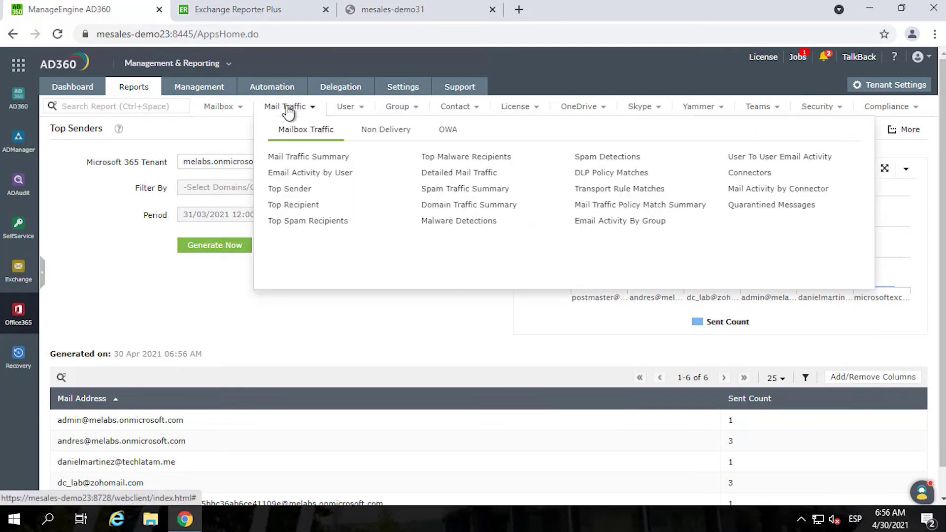
pyautogui.click(301, 205)
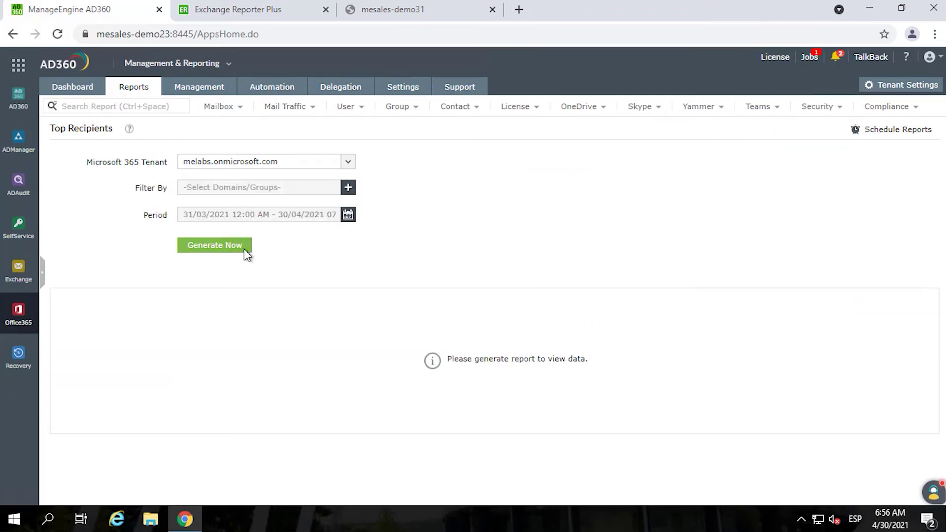
pyautogui.click(254, 215)
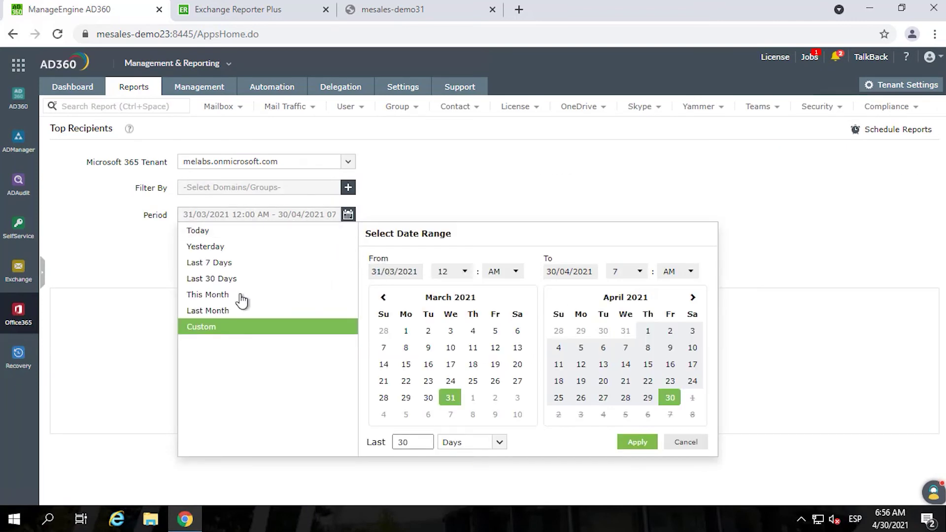
pyautogui.click(226, 279)
pyautogui.click(206, 249)
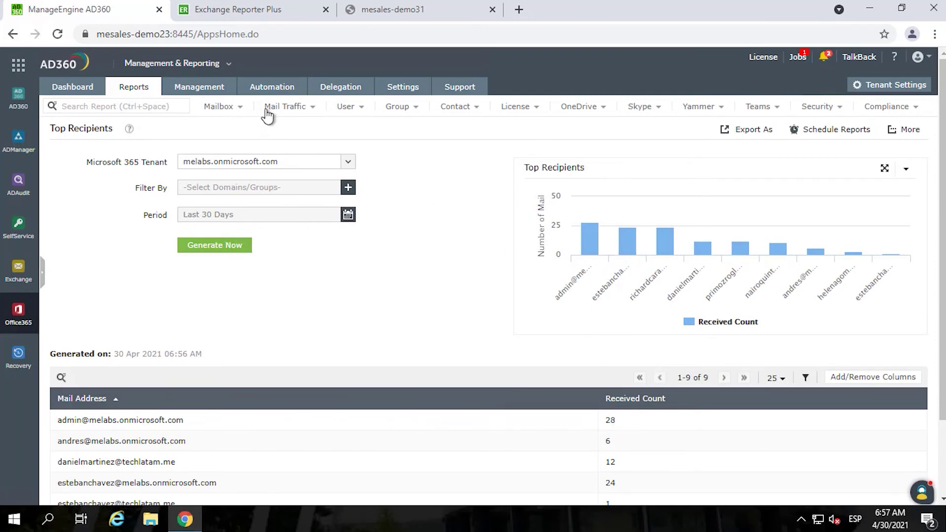
pyautogui.moveTo(302, 114)
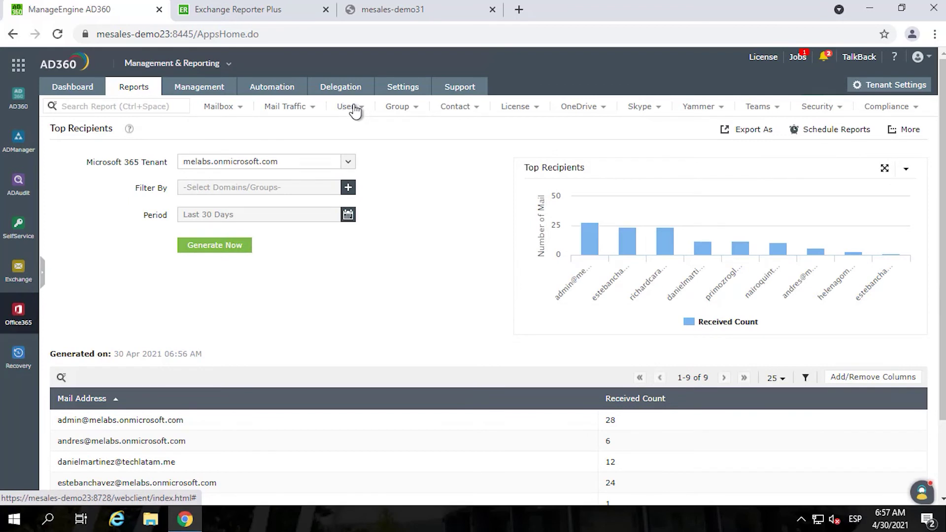
# - Browse the user account status, password status, logon, group, contact and license report menus
pyautogui.moveTo(357, 112)
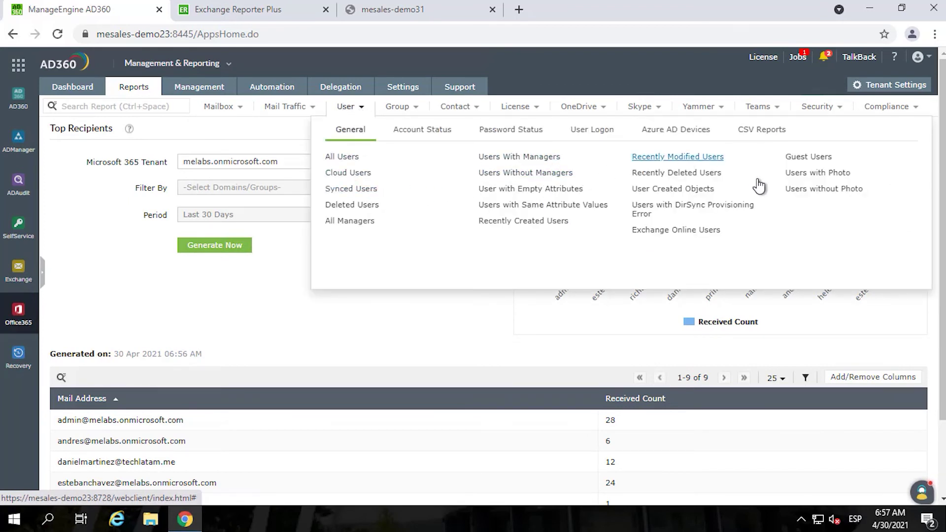
pyautogui.click(421, 134)
pyautogui.click(509, 132)
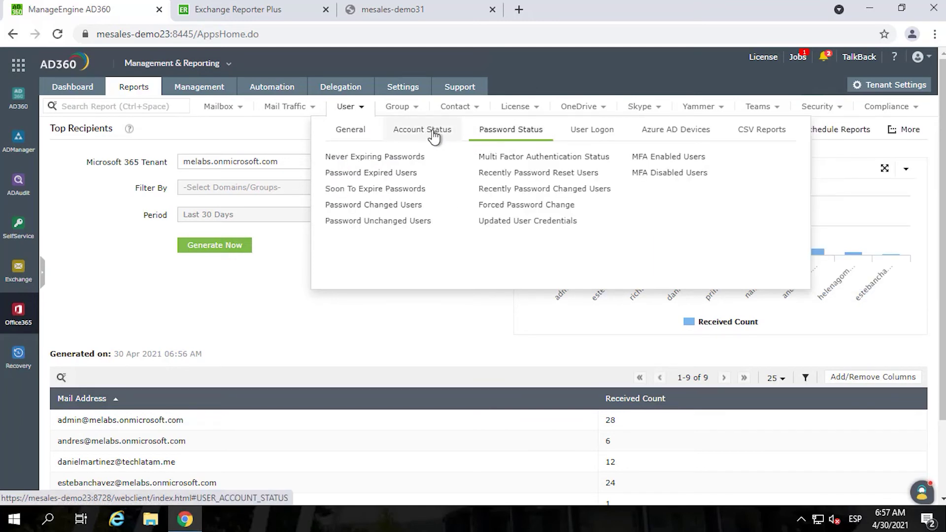
pyautogui.click(434, 136)
pyautogui.click(505, 131)
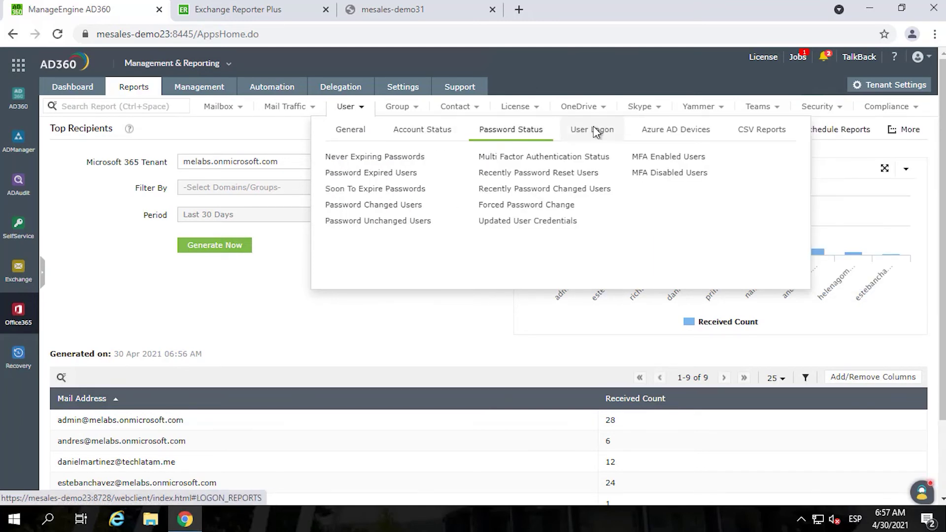
pyautogui.click(596, 132)
pyautogui.click(390, 112)
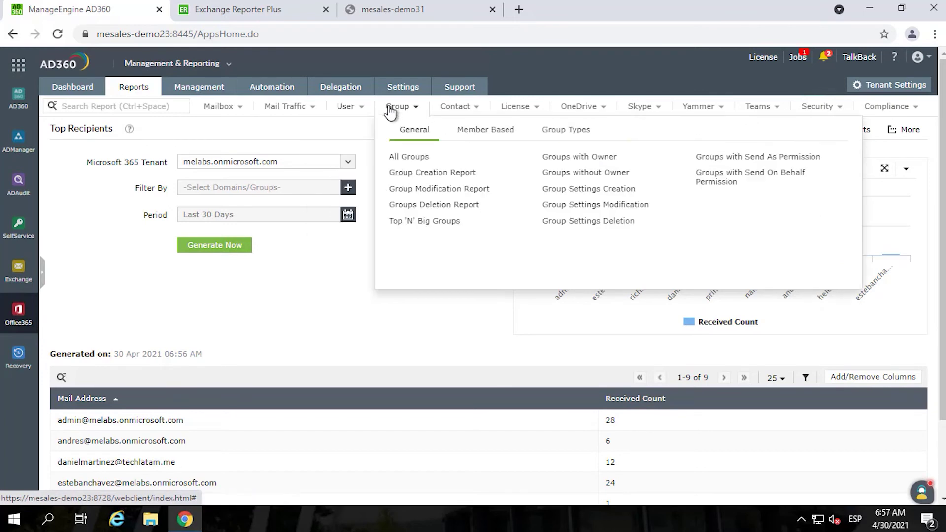
pyautogui.click(460, 111)
pyautogui.click(529, 112)
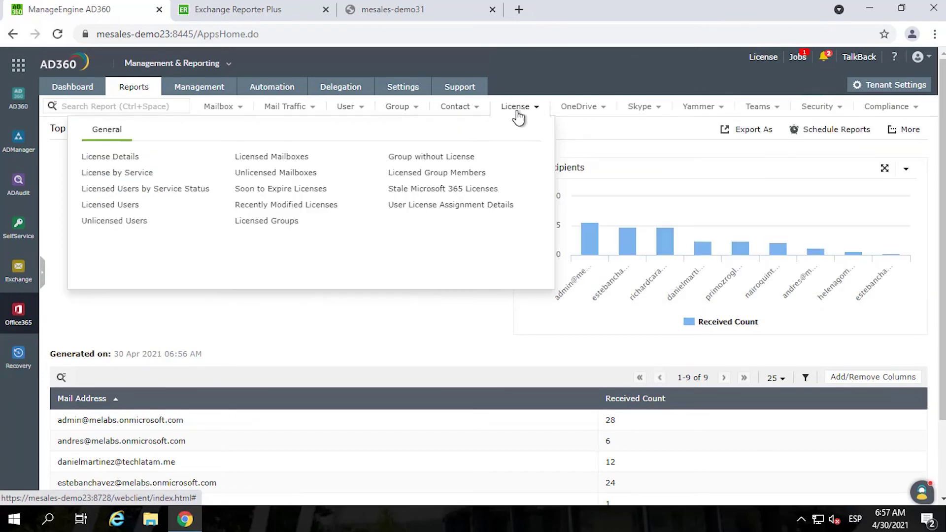
# - Open License Details and review the services included in the Microsoft 365 (Plan K1) license
pyautogui.click(120, 158)
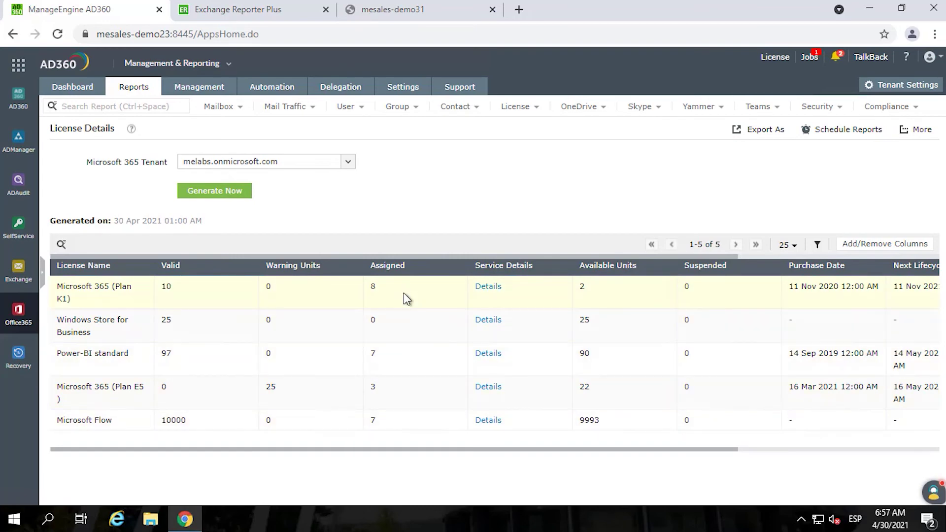
pyautogui.click(488, 289)
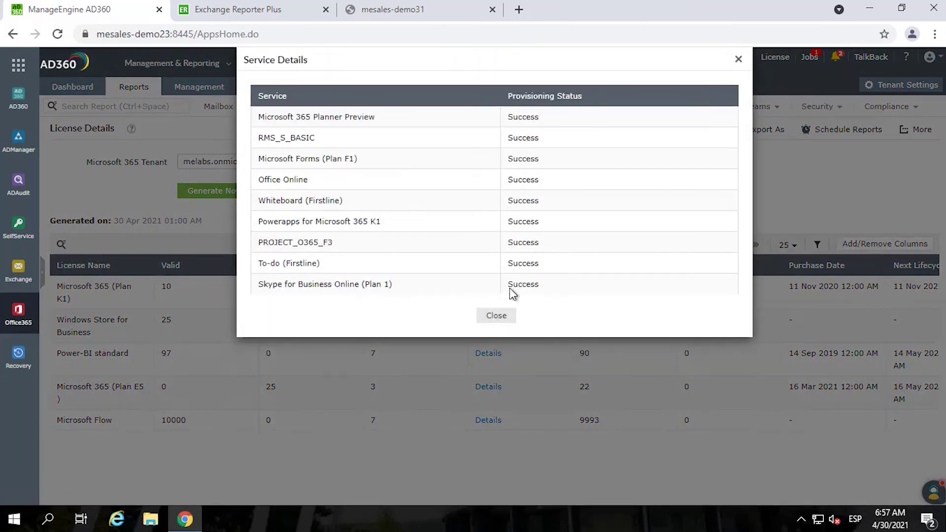
pyautogui.scroll(-5, 493, 227)
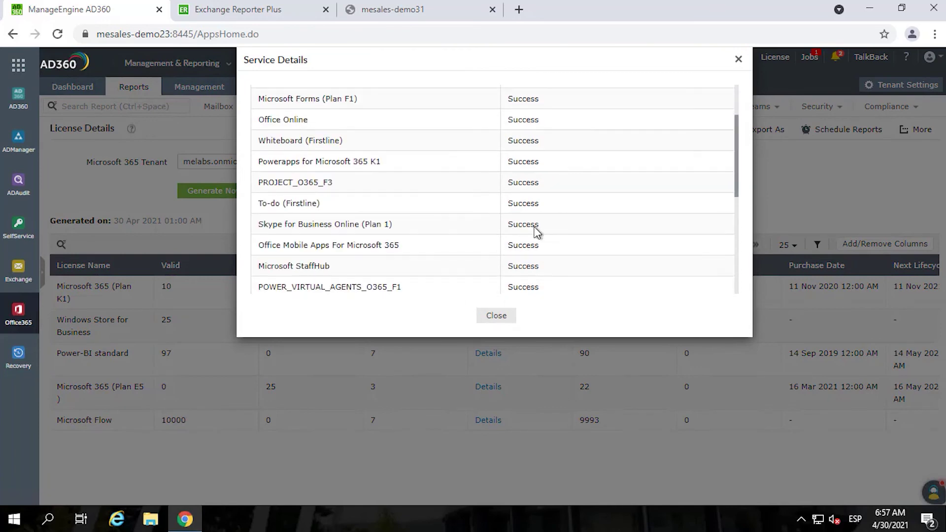
pyautogui.click(738, 61)
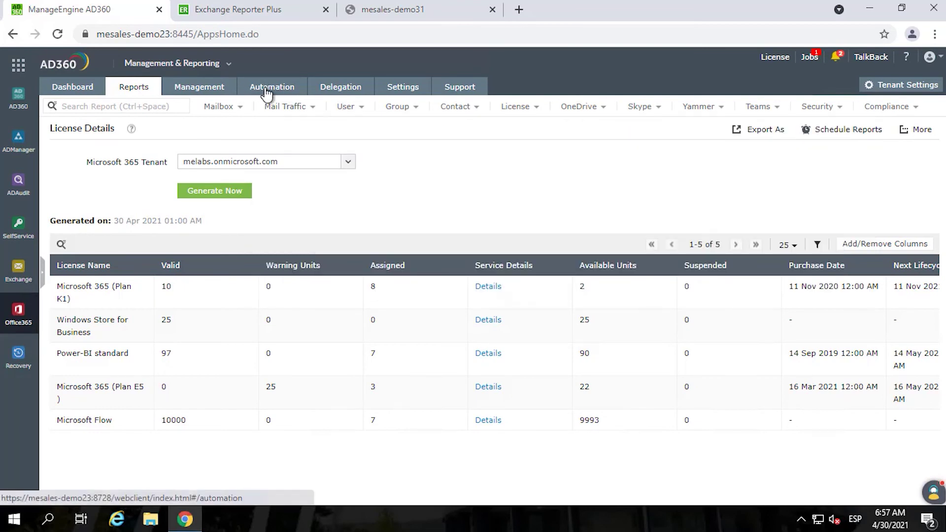
# - Go to Automation Policy and view the help desk Delegation tab's four technicians and roles
pyautogui.click(267, 93)
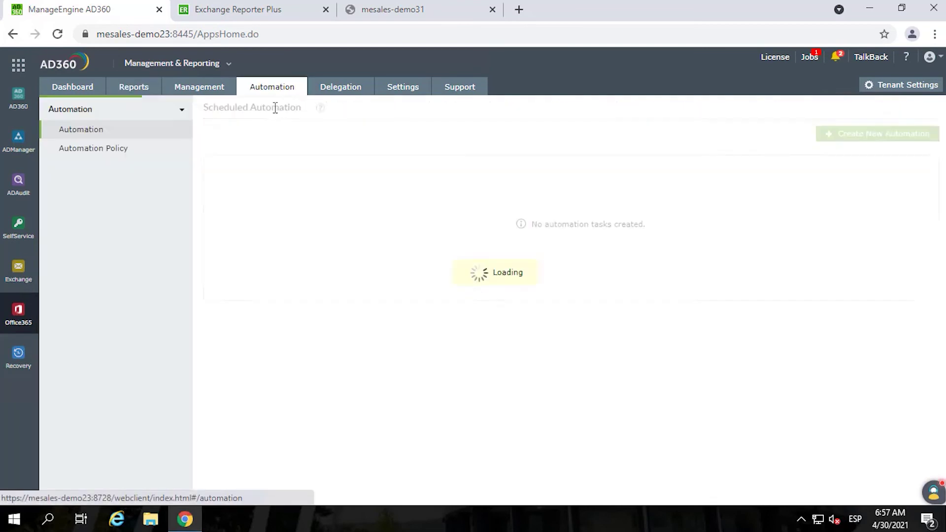
pyautogui.click(94, 154)
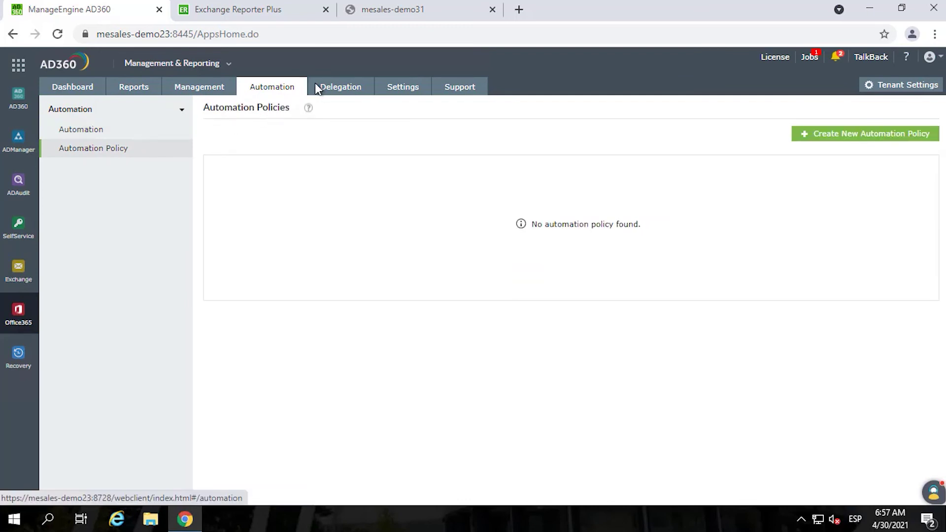
pyautogui.click(340, 96)
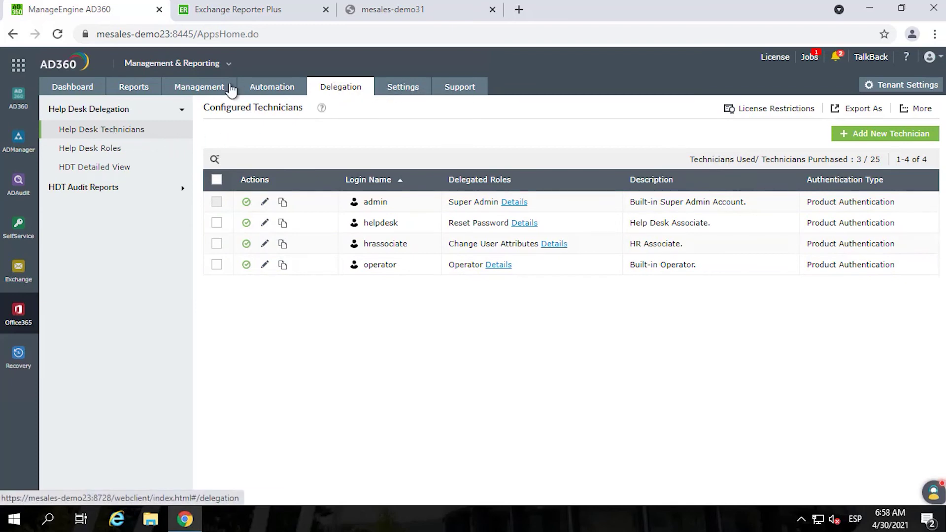
pyautogui.click(202, 64)
# - Switch to Auditing & Monitoring, open the audit reports and expand the Mailflow group
pyautogui.click(159, 105)
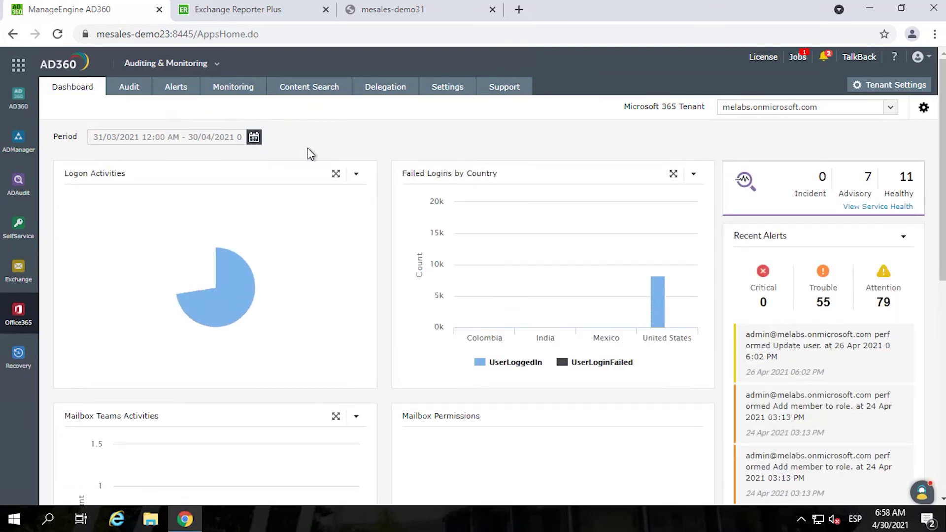
pyautogui.click(130, 91)
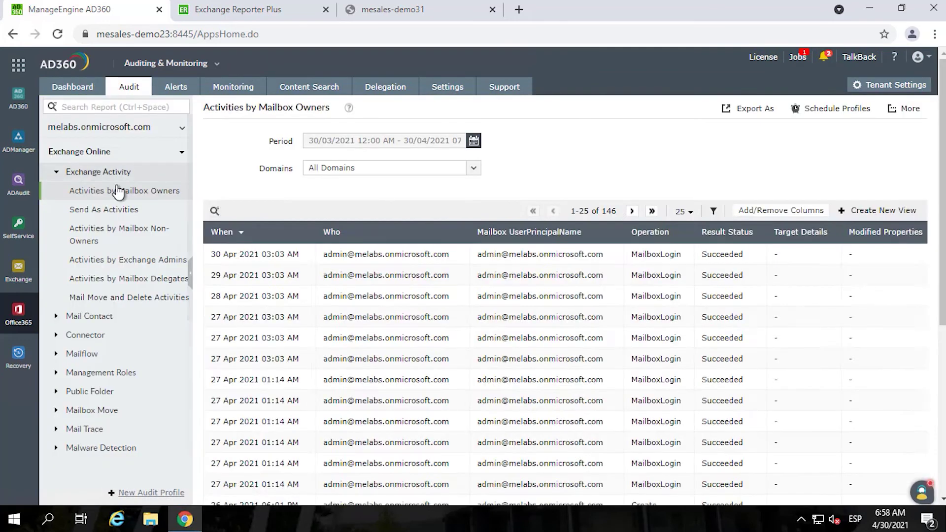
pyautogui.scroll(-2, 87, 326)
pyautogui.scroll(-2, 87, 325)
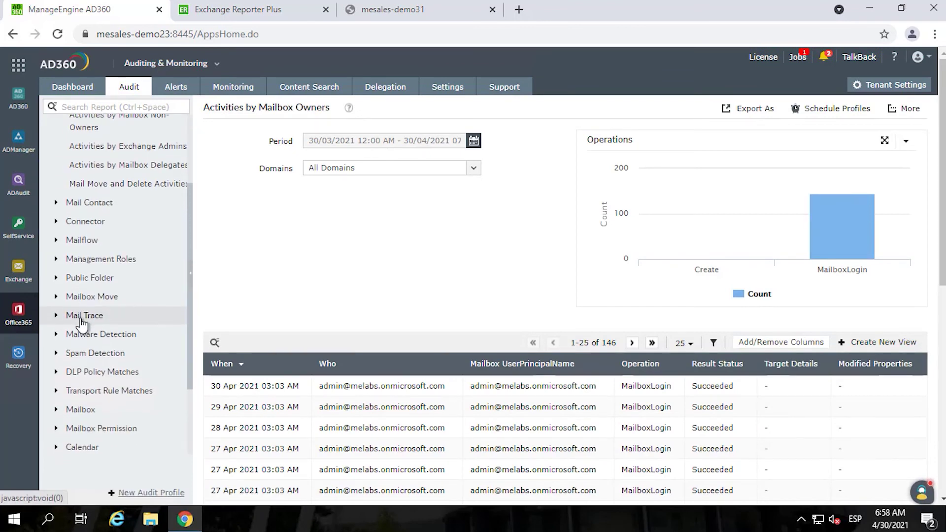
pyautogui.click(84, 243)
pyautogui.scroll(-4, 124, 246)
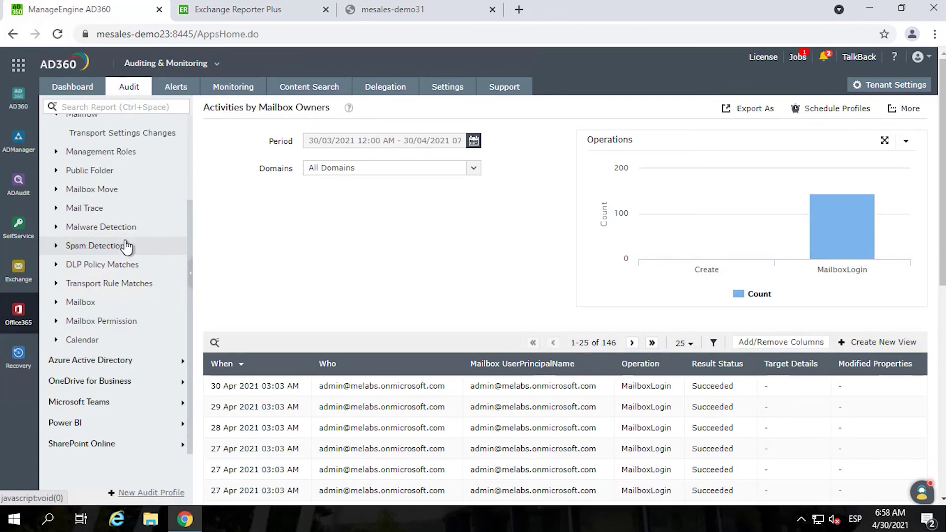
pyautogui.scroll(4, 126, 245)
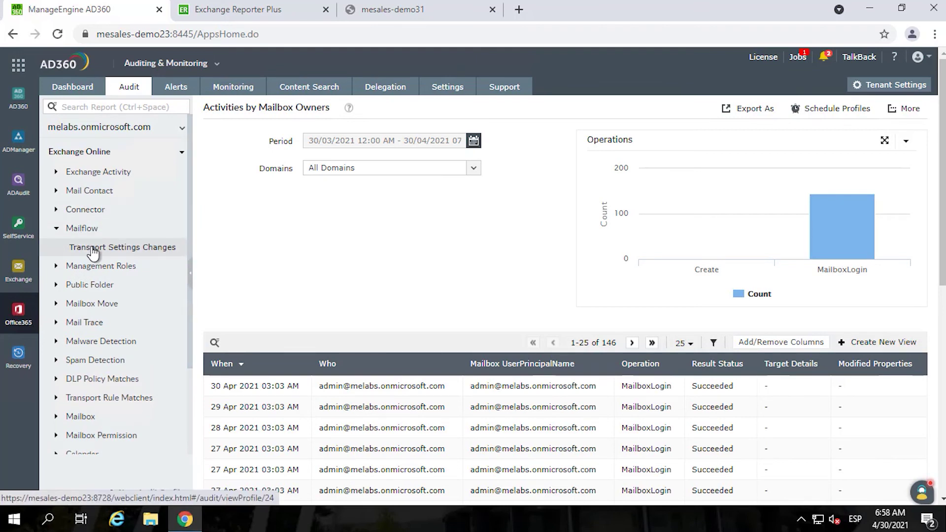
pyautogui.scroll(-4, 79, 305)
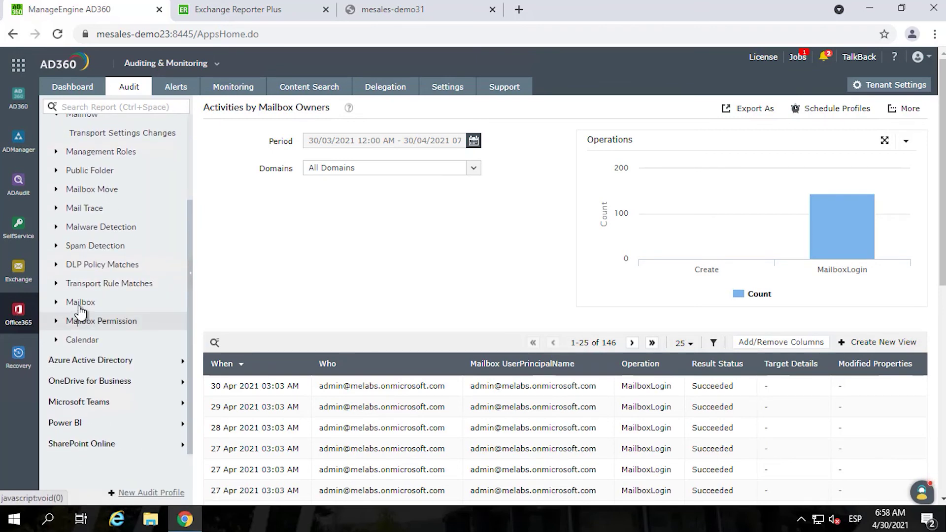
# - Enable auditing for the Mailbox Enabled profile and view All Alerts (17 Trouble, 4 Attention)
pyautogui.click(81, 303)
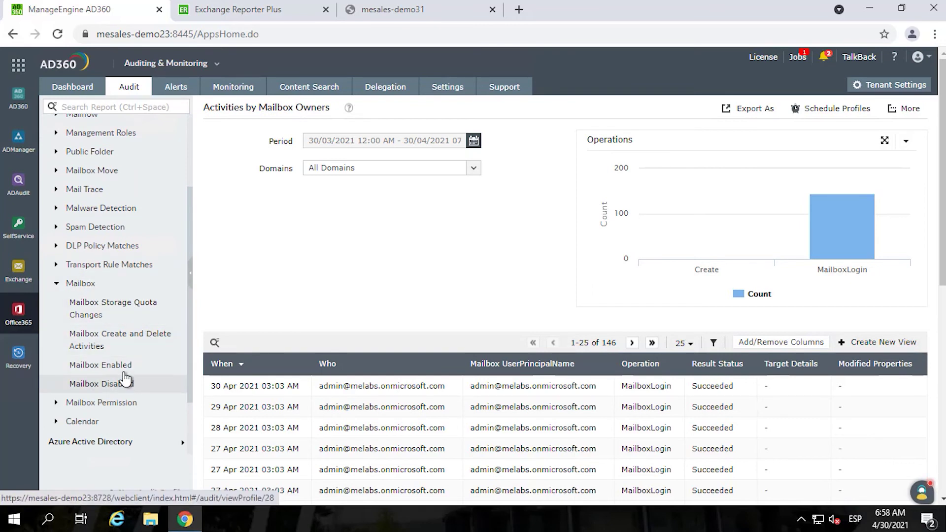
pyautogui.click(125, 387)
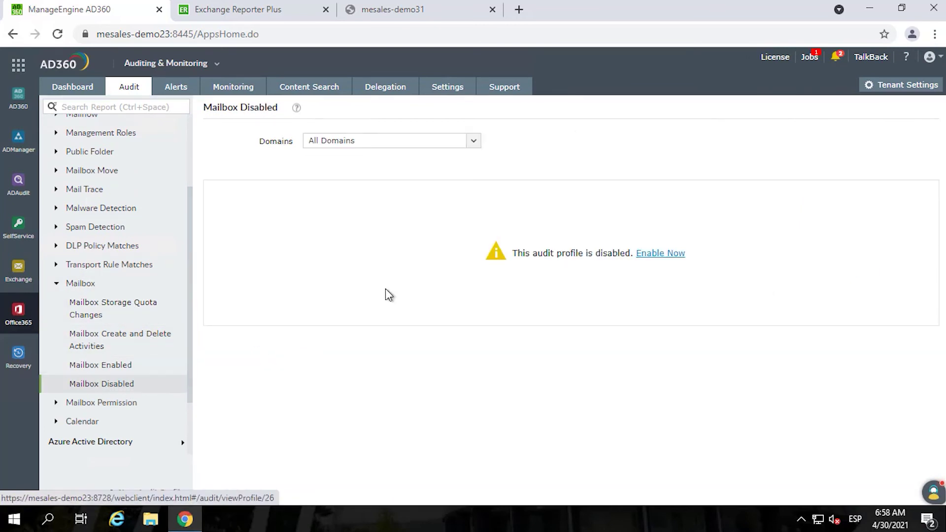
pyautogui.click(114, 369)
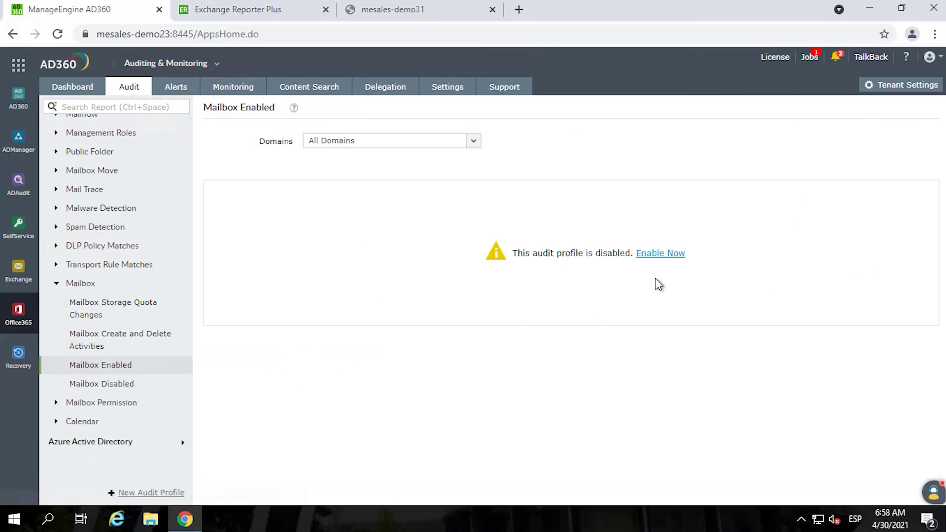
pyautogui.click(659, 261)
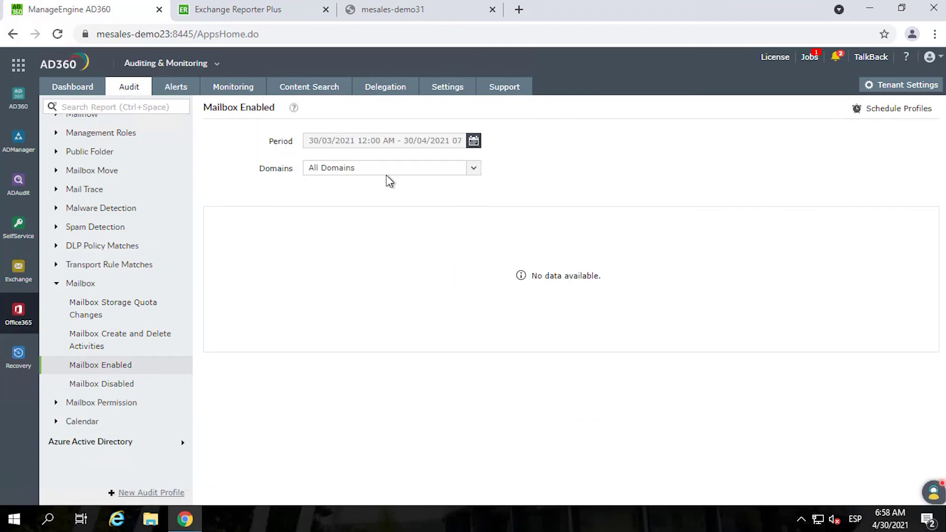
pyautogui.scroll(-3, 74, 394)
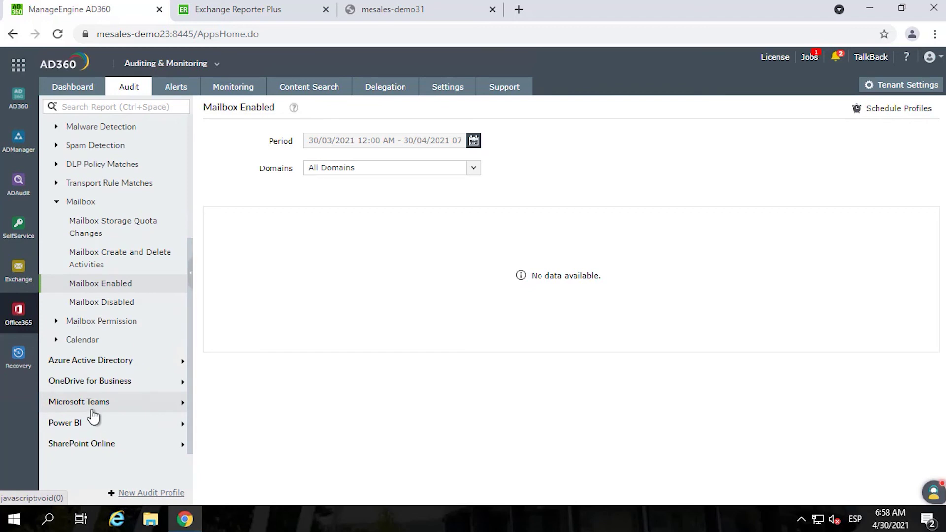
pyautogui.scroll(7, 97, 389)
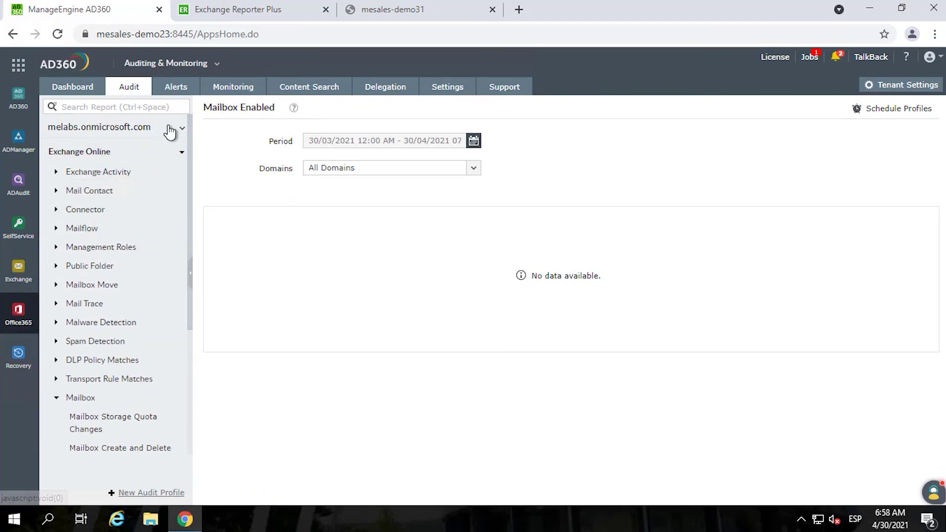
pyautogui.click(180, 89)
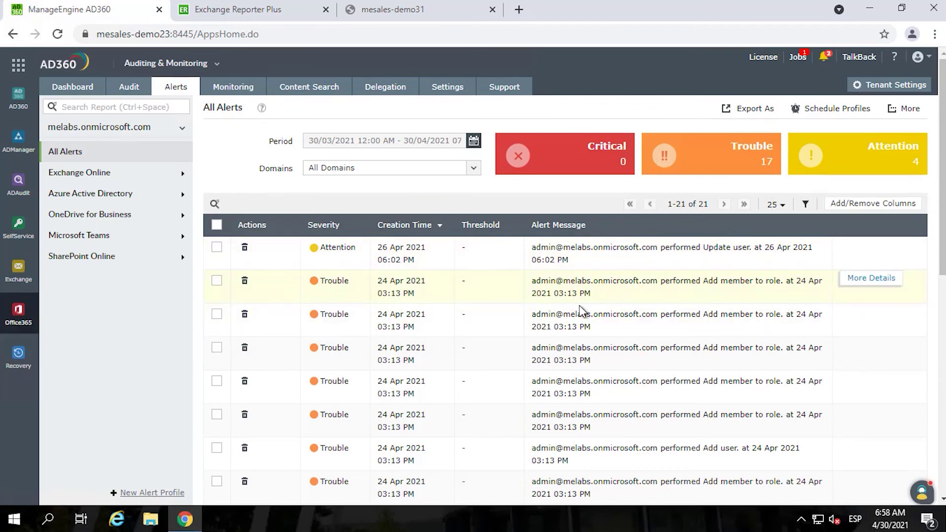
# - Open the overall service health monitoring page and expand the per-service overviews
pyautogui.scroll(-7, 401, 308)
pyautogui.scroll(7, 401, 301)
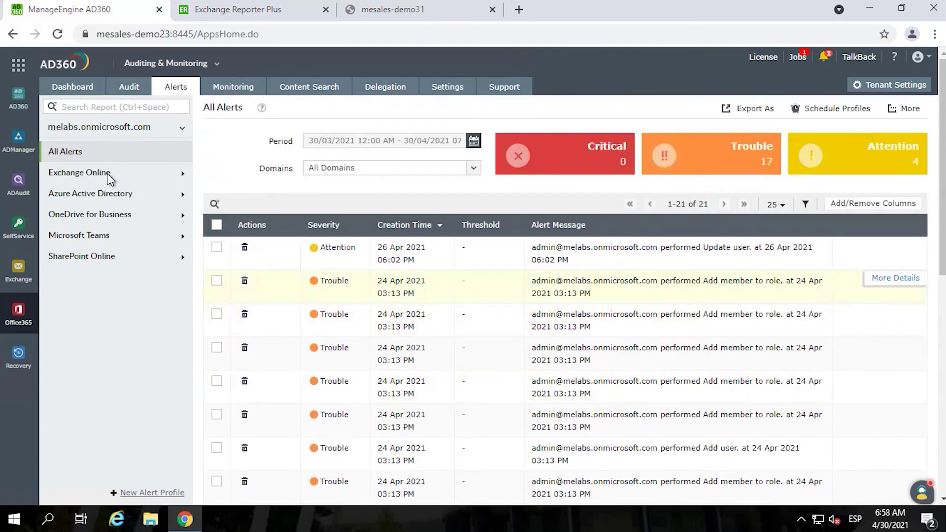
pyautogui.click(230, 90)
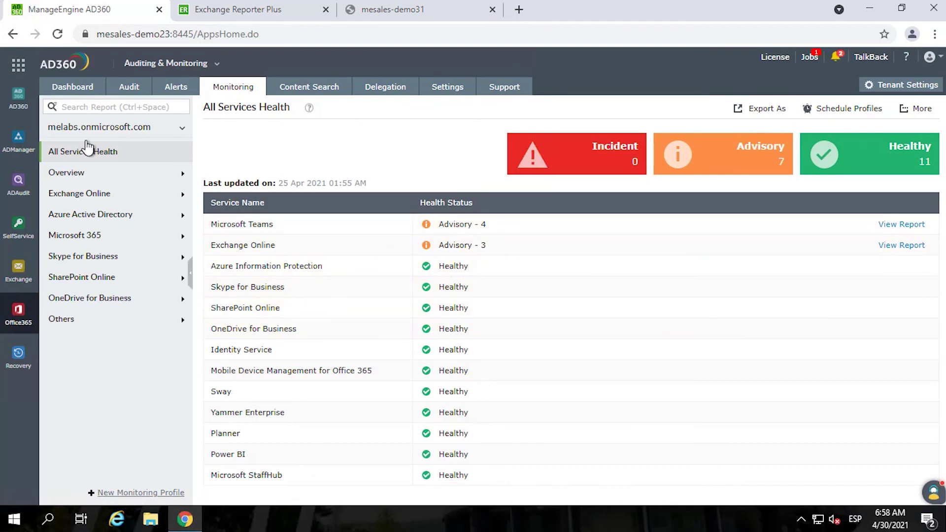
pyautogui.click(78, 173)
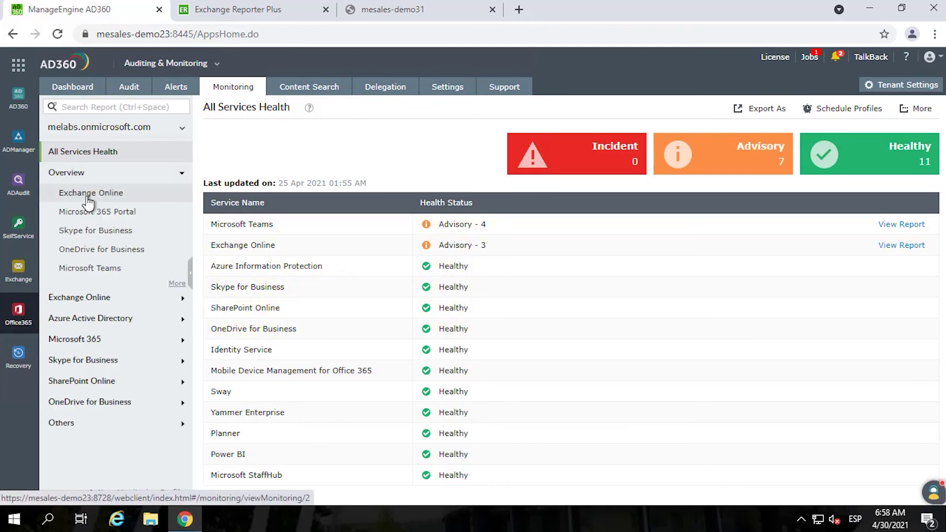
# - Review Exchange Online, Microsoft 365 Portal, Skype for Business and OneDrive for Business health charts
pyautogui.click(84, 194)
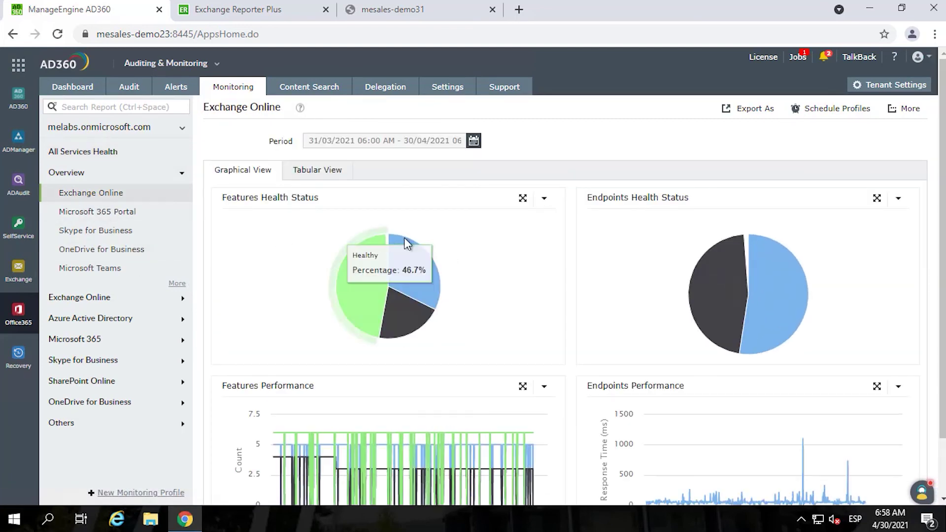
pyautogui.scroll(-2, 522, 283)
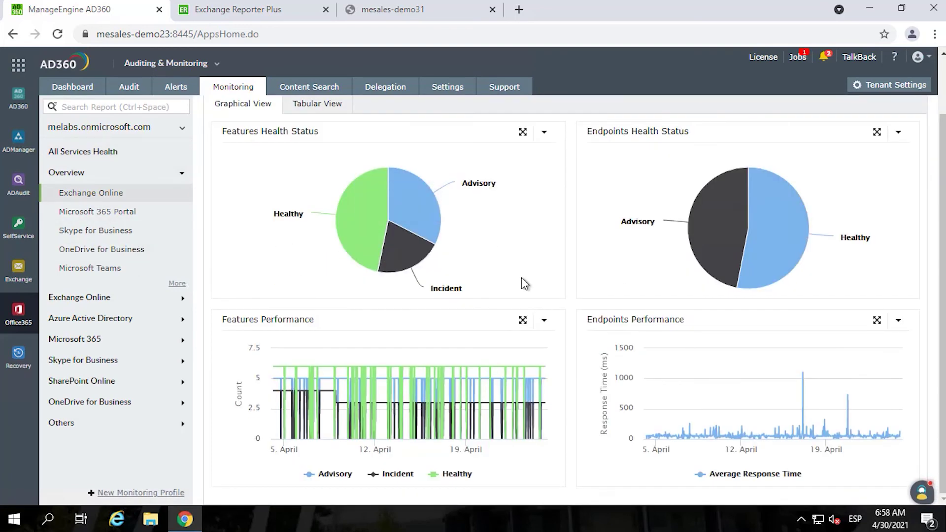
pyautogui.click(106, 212)
pyautogui.click(118, 233)
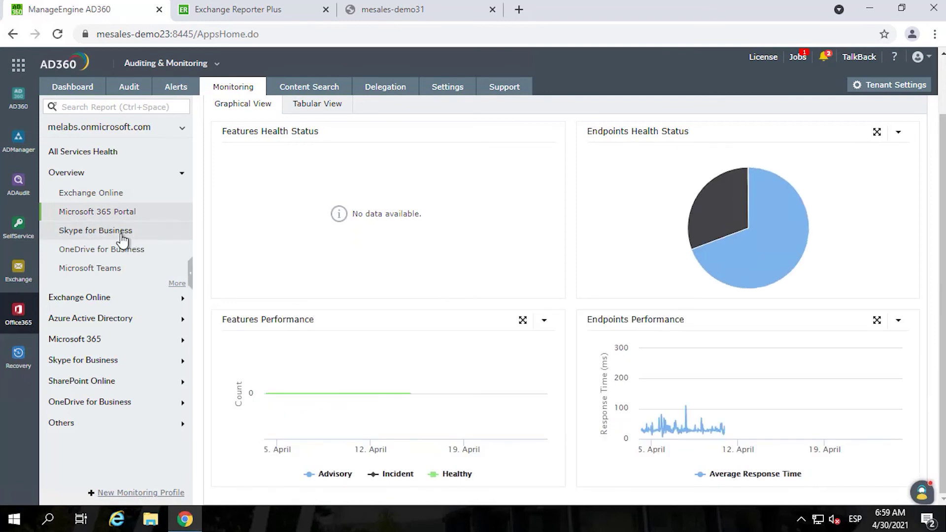
pyautogui.click(95, 251)
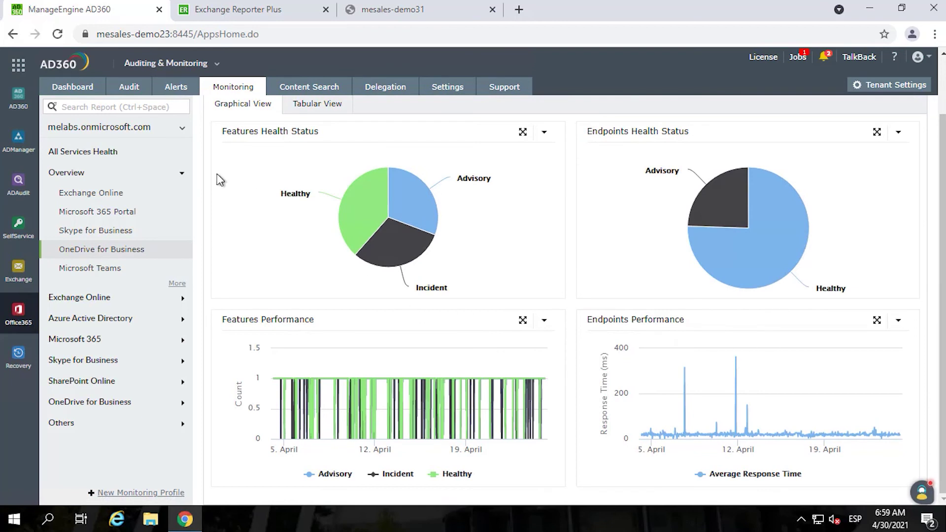
pyautogui.click(306, 93)
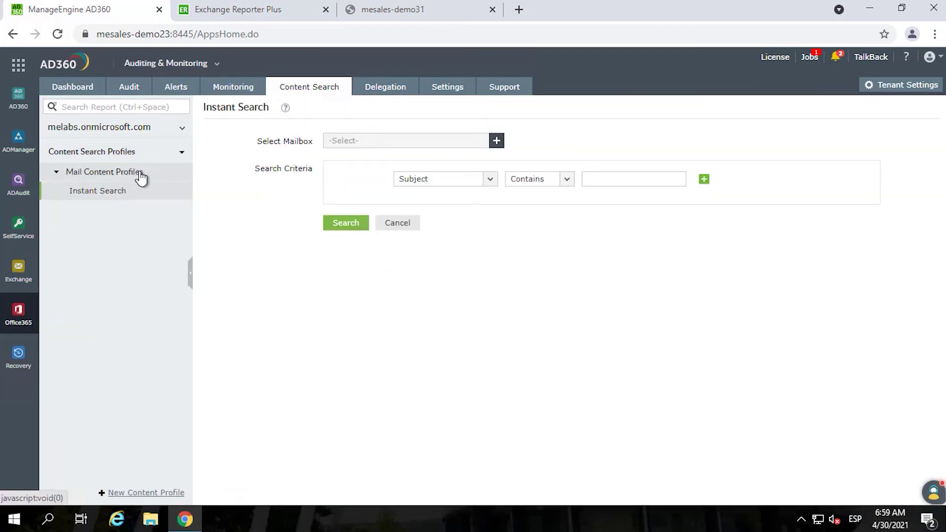
# - Collapse and re-expand Mail Content Profiles in Content Search, then open the Delegation section
pyautogui.click(92, 179)
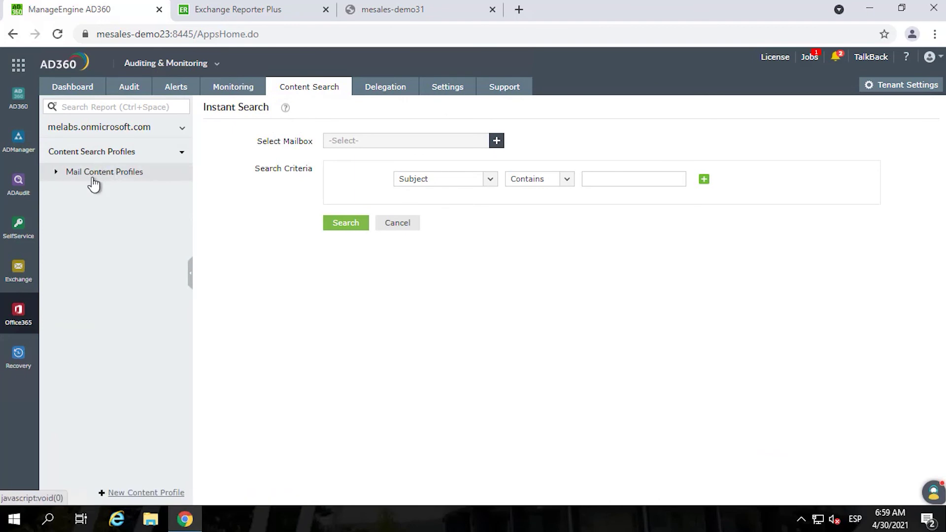
pyautogui.click(84, 176)
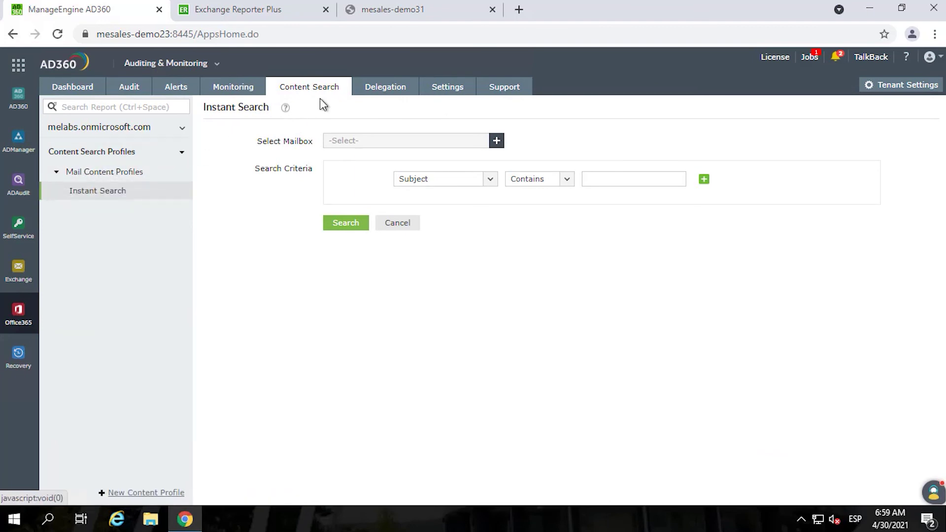
pyautogui.click(363, 93)
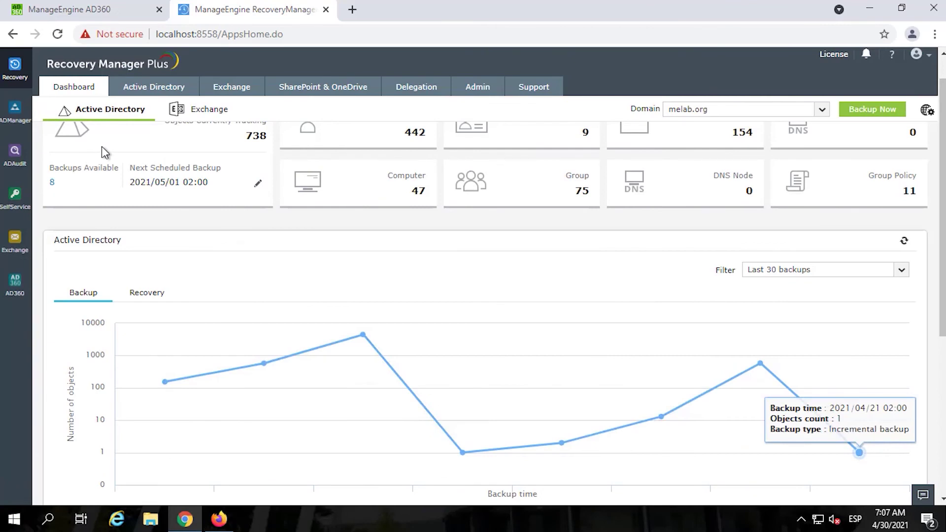
# - Back up melab.org manually and watch the 16-object incremental backup finish in 2 seconds
pyautogui.scroll(1, 439, 243)
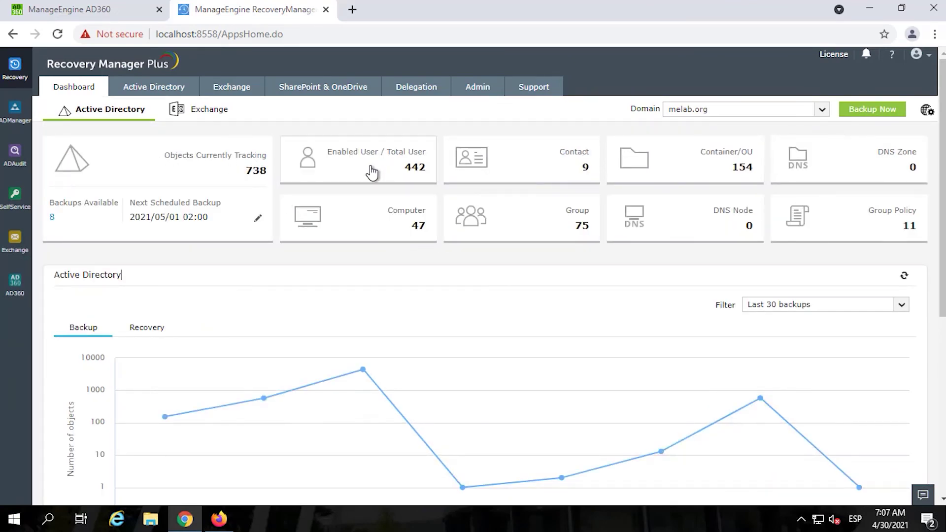
pyautogui.scroll(-2, 323, 257)
pyautogui.scroll(2, 759, 143)
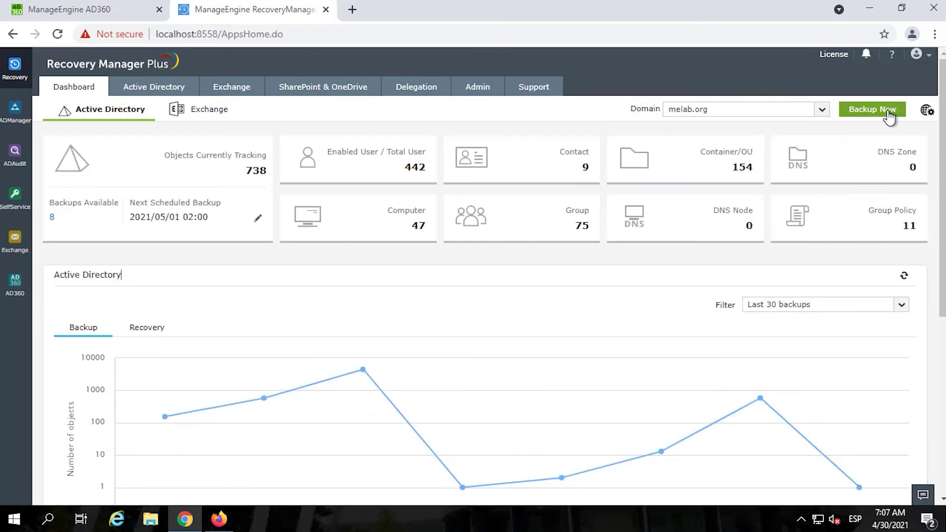
pyautogui.click(849, 112)
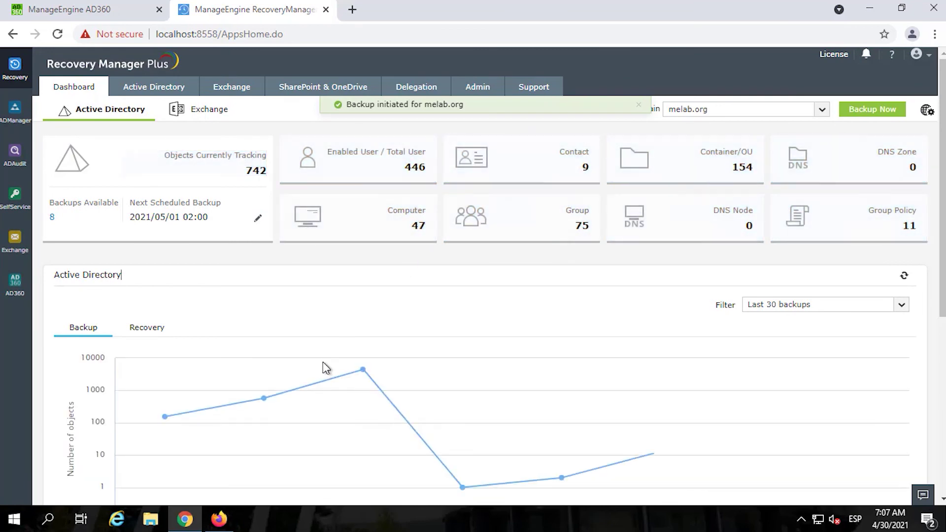
pyautogui.scroll(-1, 321, 368)
pyautogui.scroll(-2, 319, 366)
pyautogui.moveTo(763, 193)
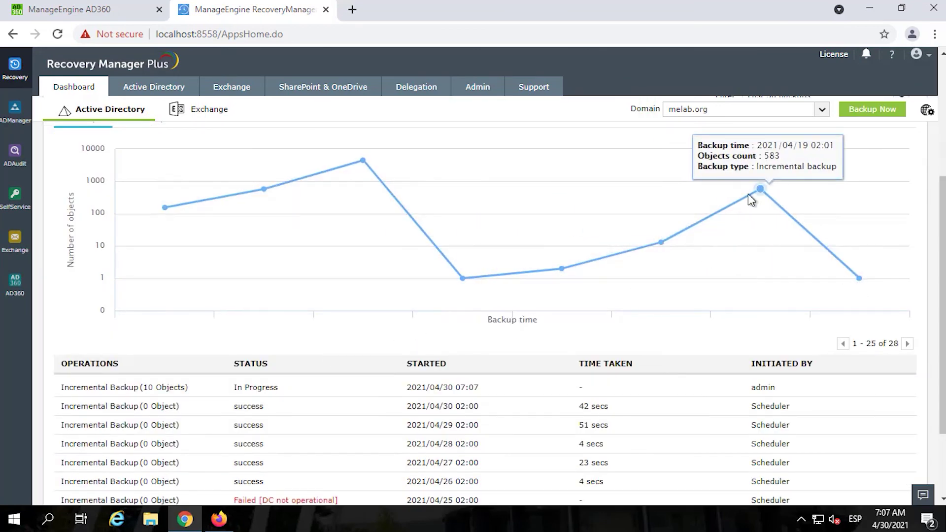
pyautogui.scroll(-2, 305, 366)
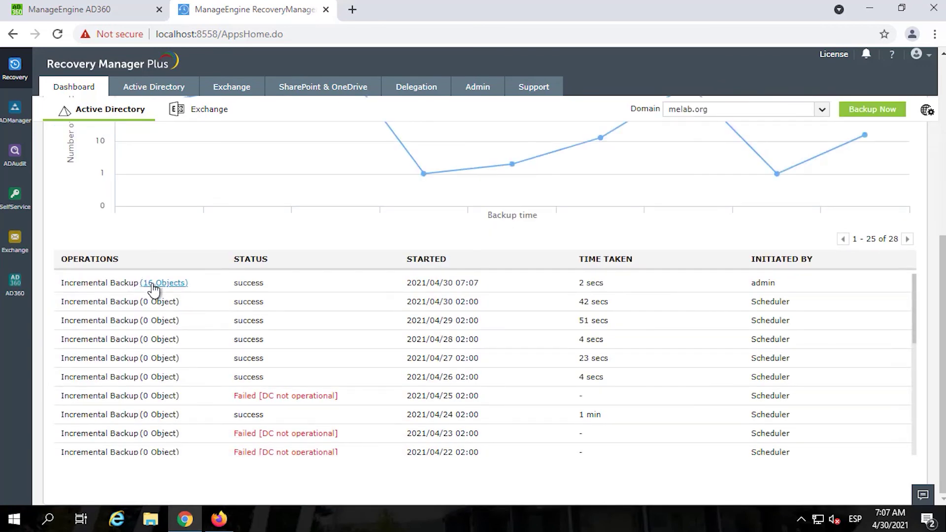
# - List the 16 backed-up objects and inspect user019's changed properties, including User Account Control flags
pyautogui.click(153, 286)
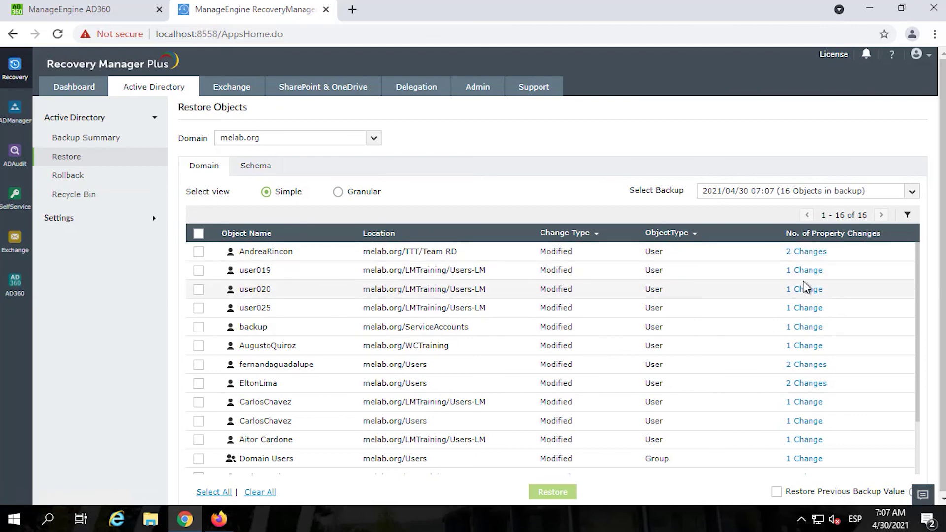
pyautogui.click(807, 272)
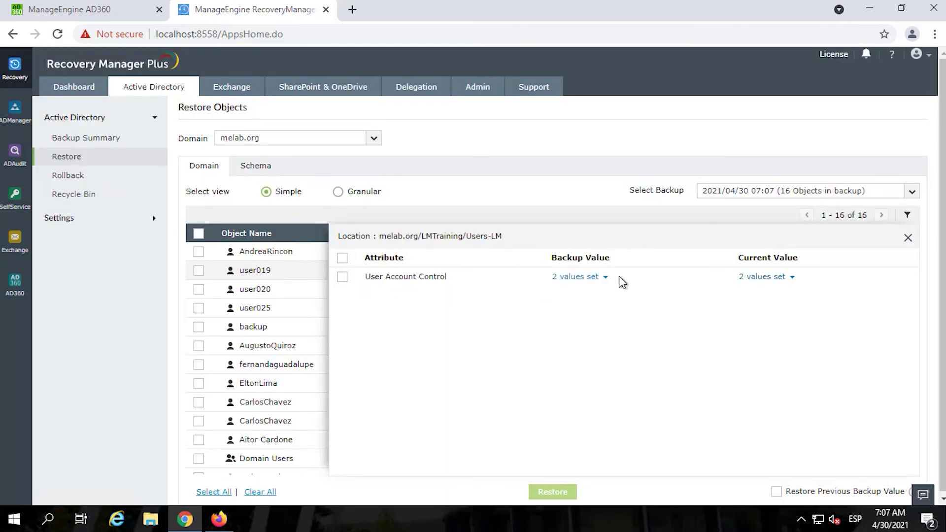
pyautogui.click(606, 278)
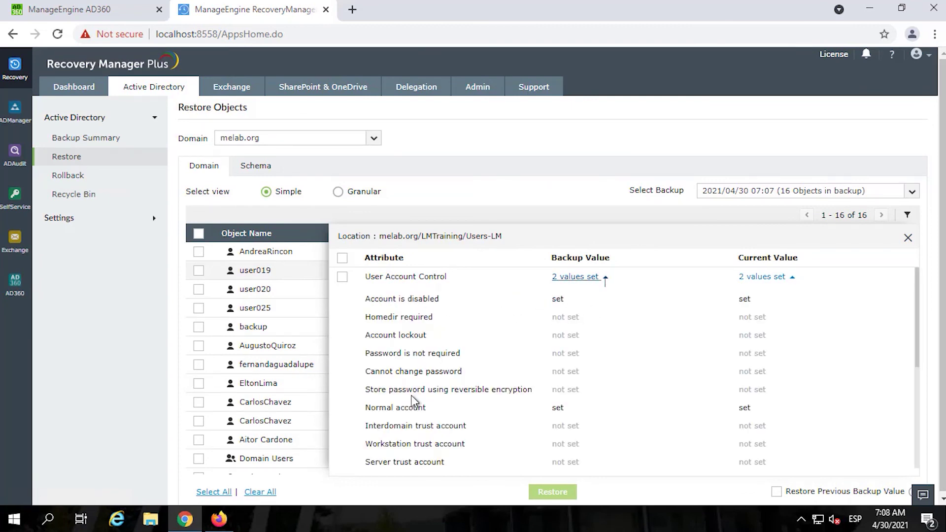
pyautogui.scroll(-4, 569, 429)
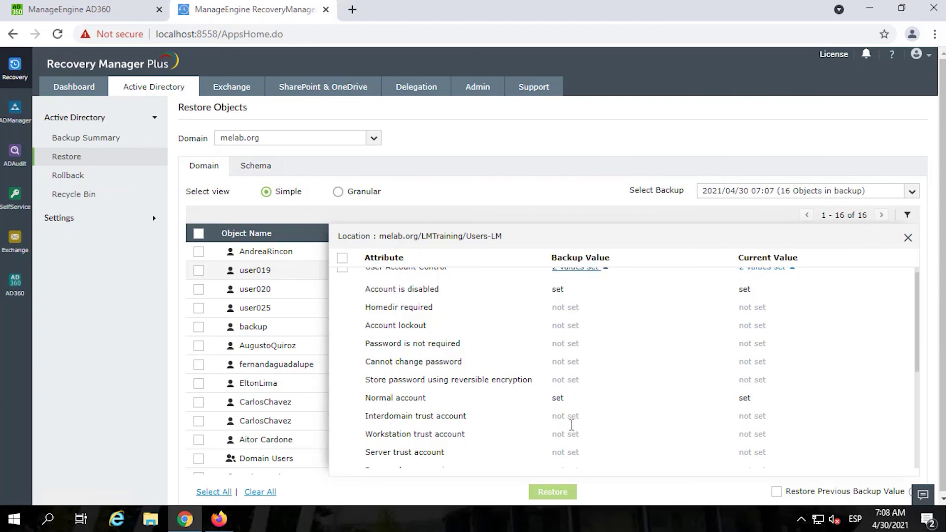
pyautogui.click(909, 237)
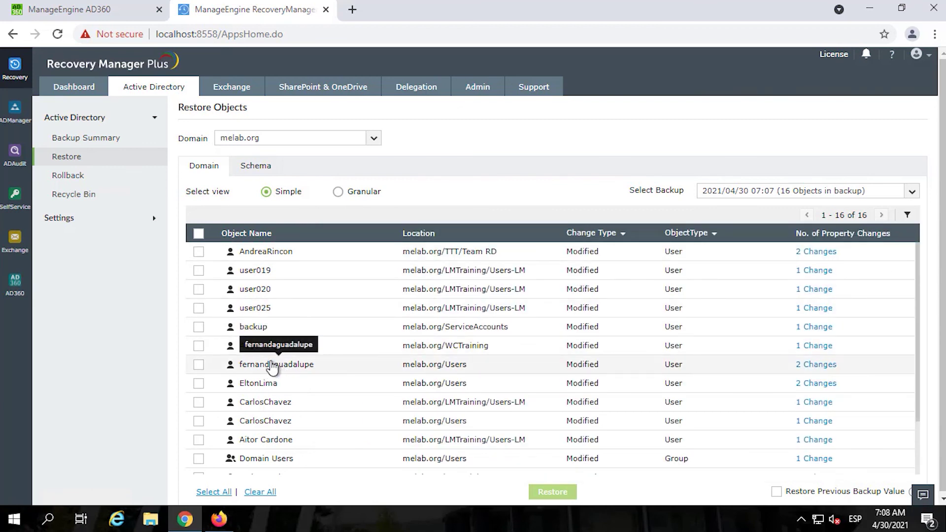
# - Review a newly created user's 20 attribute changes, then return to the object list
pyautogui.scroll(-2, 296, 408)
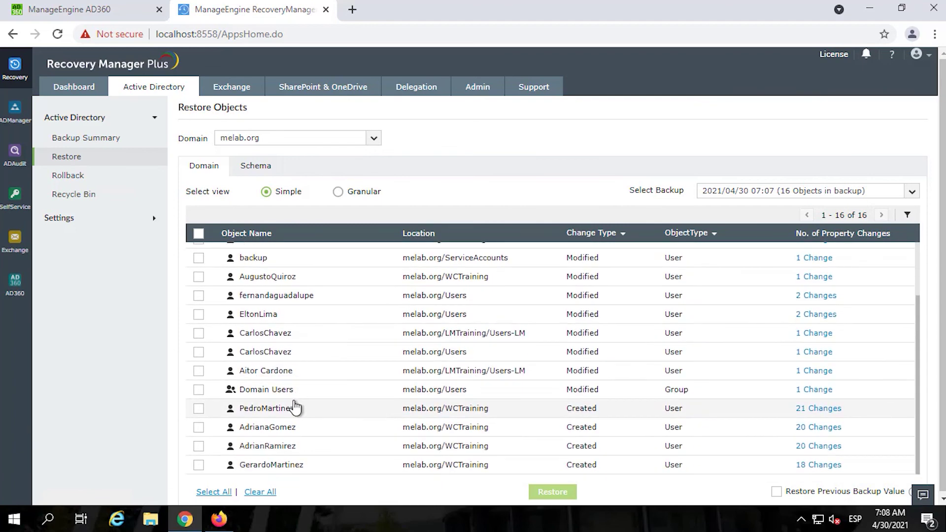
pyautogui.scroll(2, 296, 395)
pyautogui.scroll(-2, 254, 431)
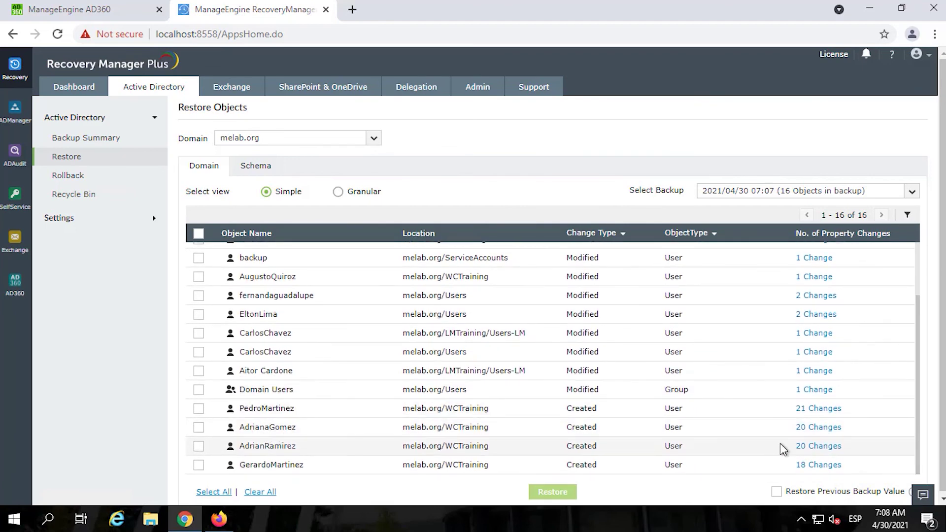
pyautogui.click(817, 428)
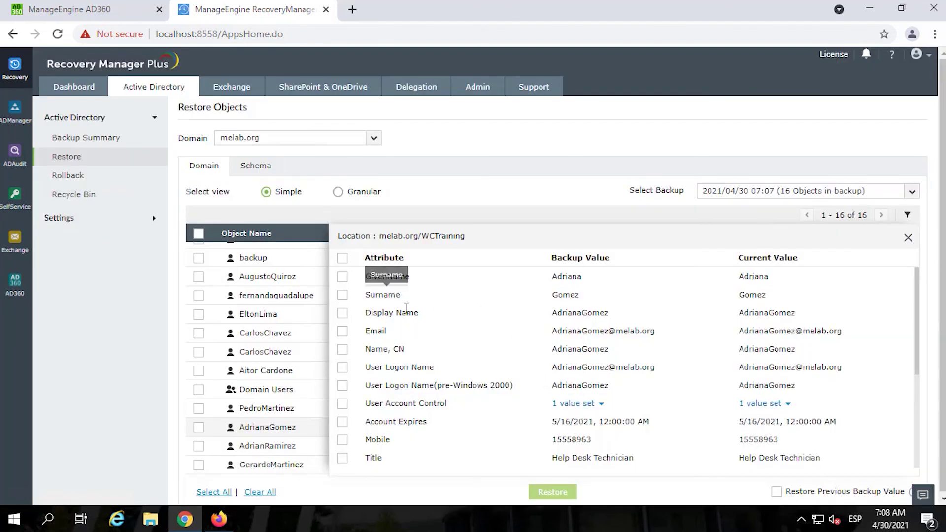
pyautogui.scroll(-4, 578, 345)
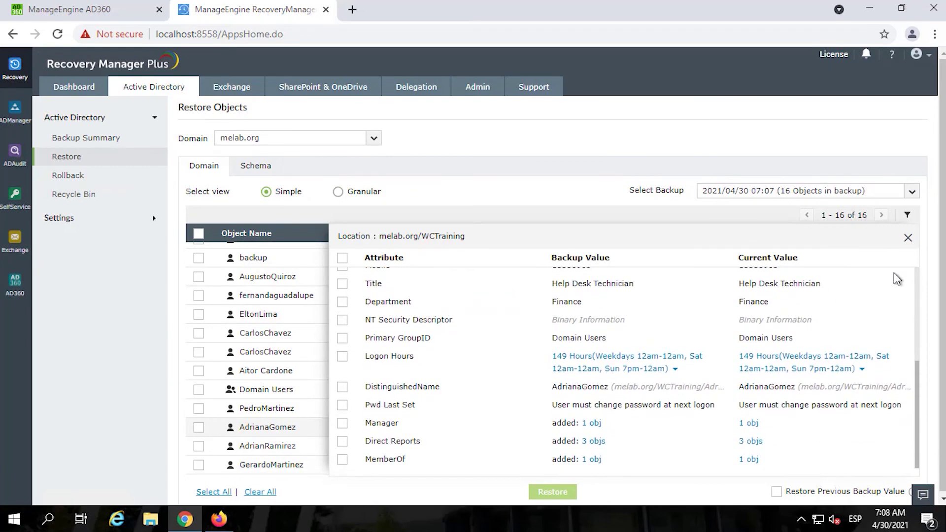
pyautogui.click(908, 238)
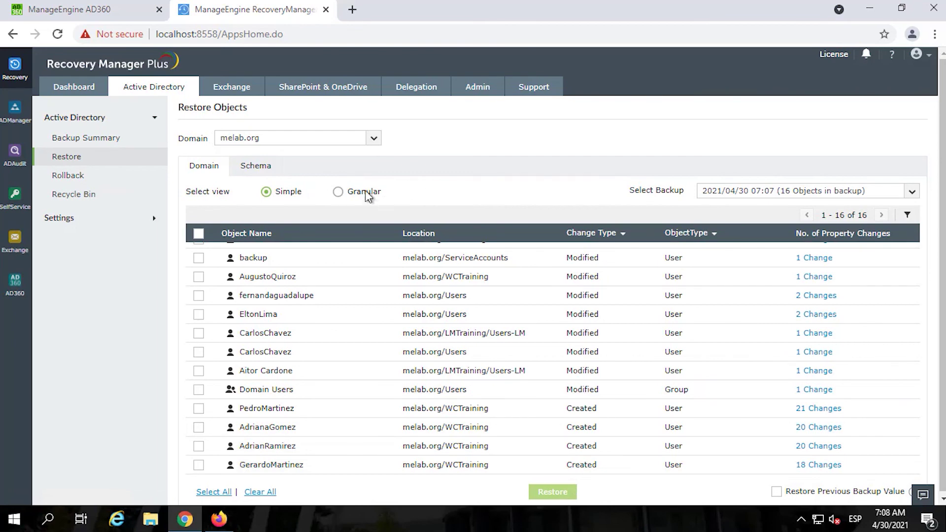
# - Switch the melab.org backup list to the Granular per-container view and scroll through it
pyautogui.click(338, 192)
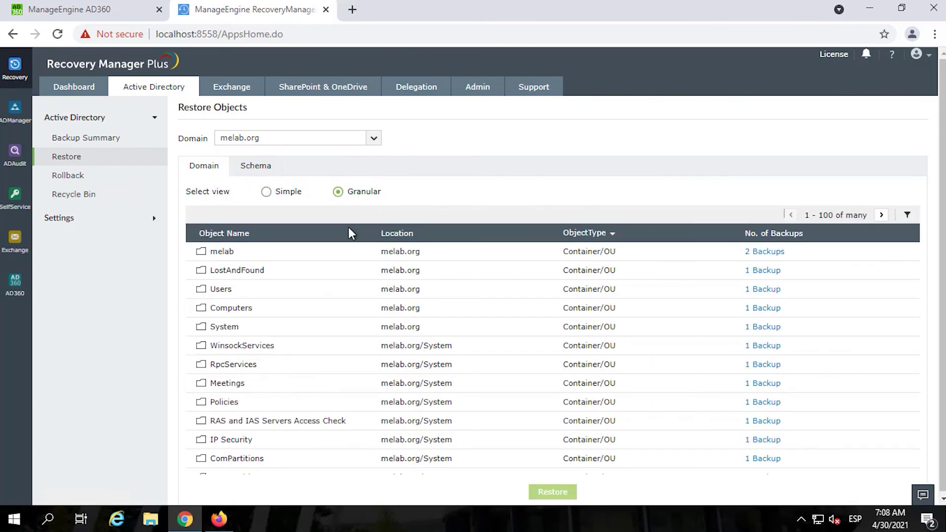
pyautogui.scroll(-4, 386, 288)
pyautogui.scroll(4, 384, 288)
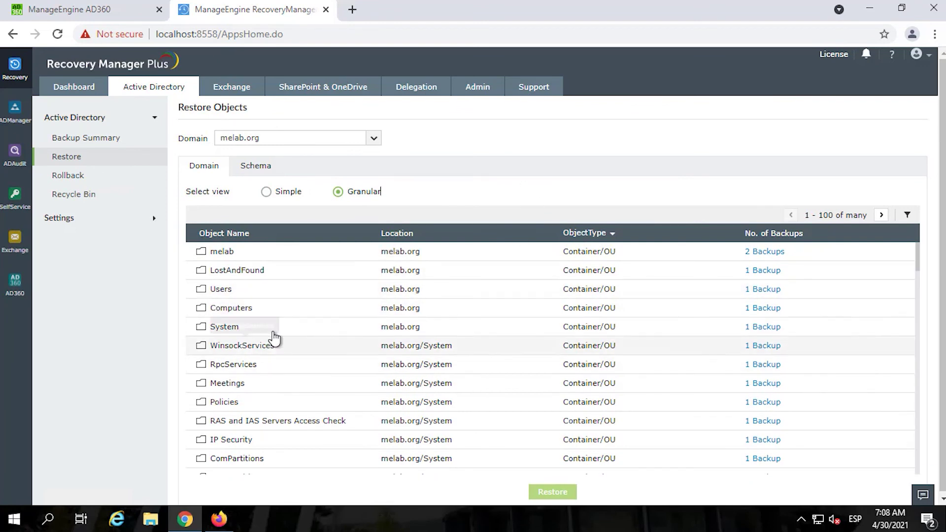
# - Review the Backup Summary chart and table: 16 objects, 12 modified and 4 created
pyautogui.click(70, 137)
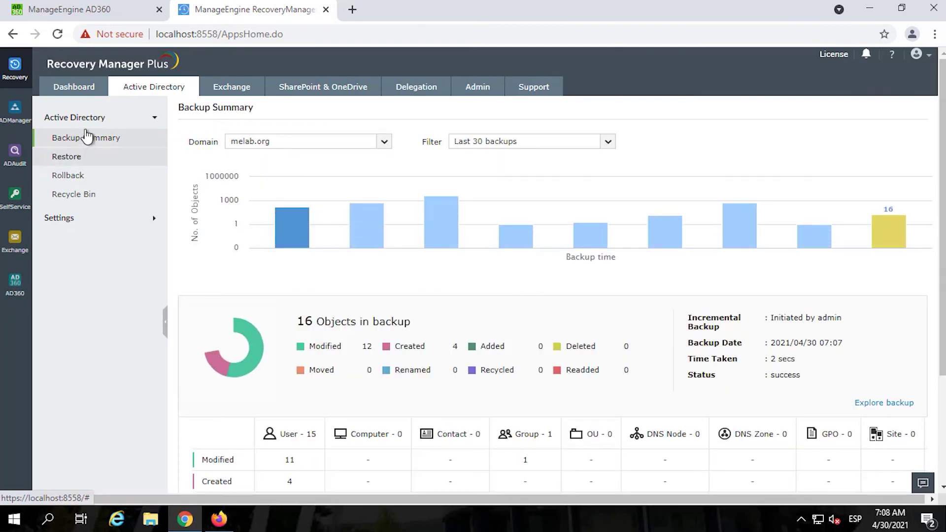
pyautogui.click(87, 139)
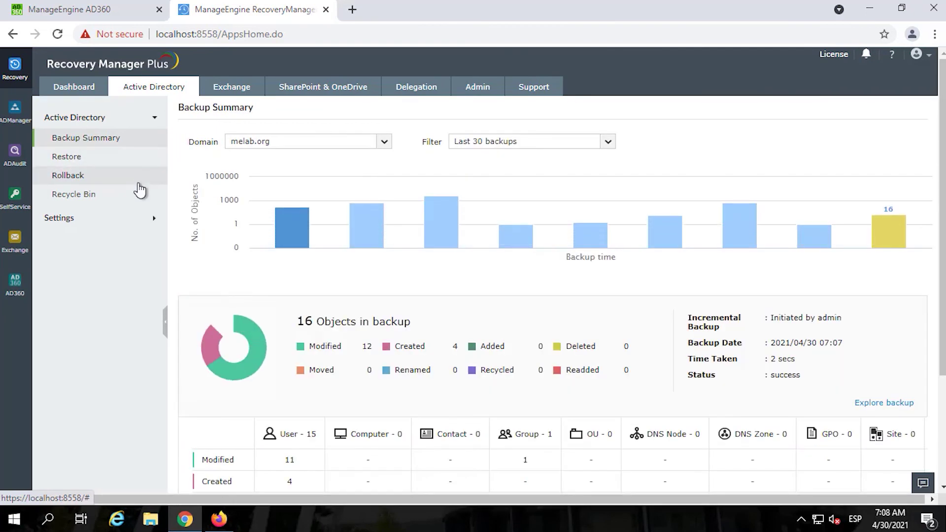
pyautogui.scroll(-1, 512, 296)
pyautogui.scroll(-1, 515, 300)
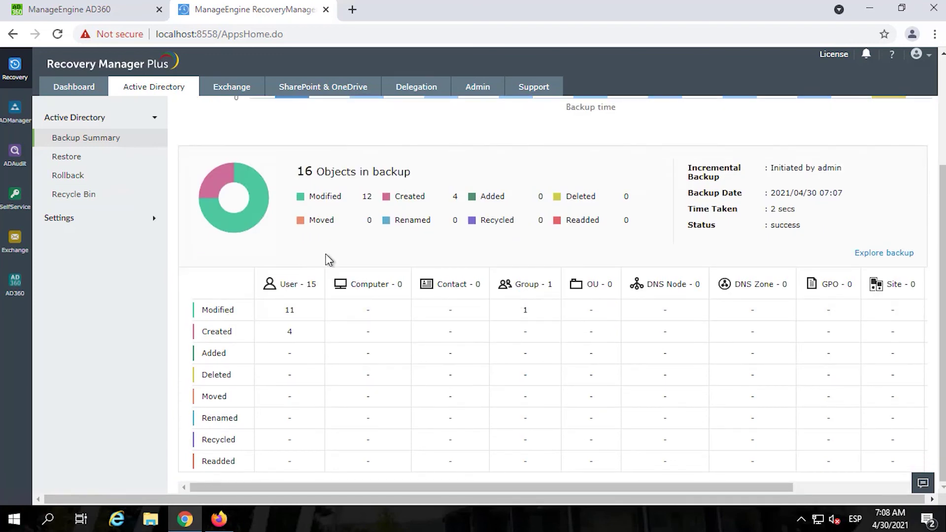
pyautogui.scroll(2, 329, 260)
pyautogui.scroll(-2, 315, 276)
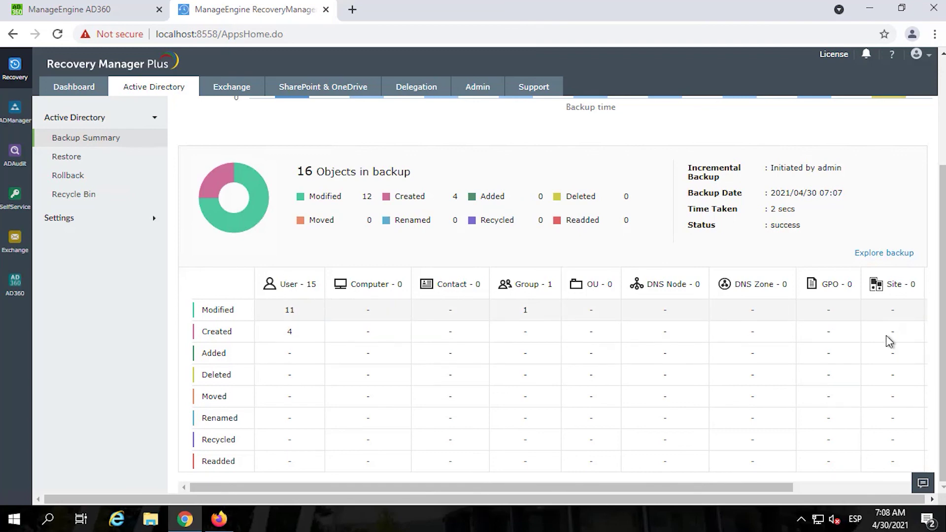
pyautogui.scroll(3, 889, 341)
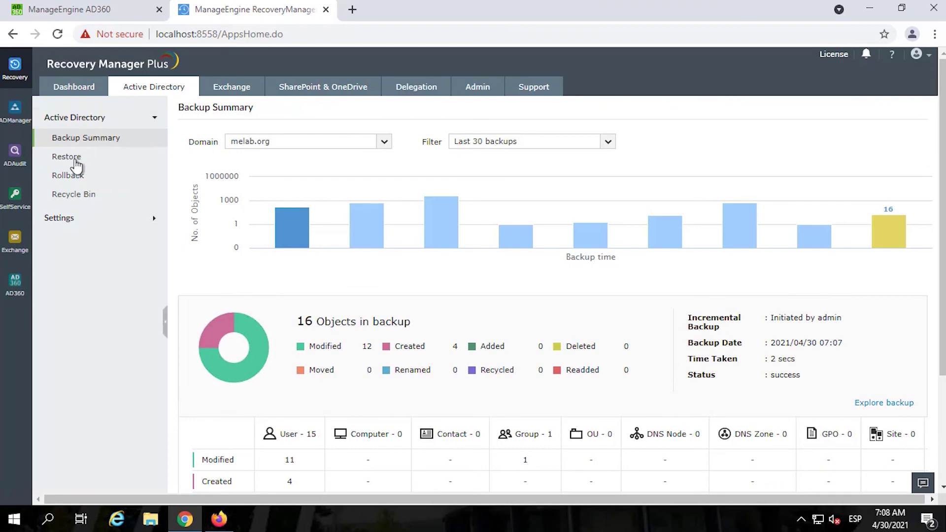
# - Restore the SOM container's three attributes from its 2021/04/04 granular backup version
pyautogui.click(72, 158)
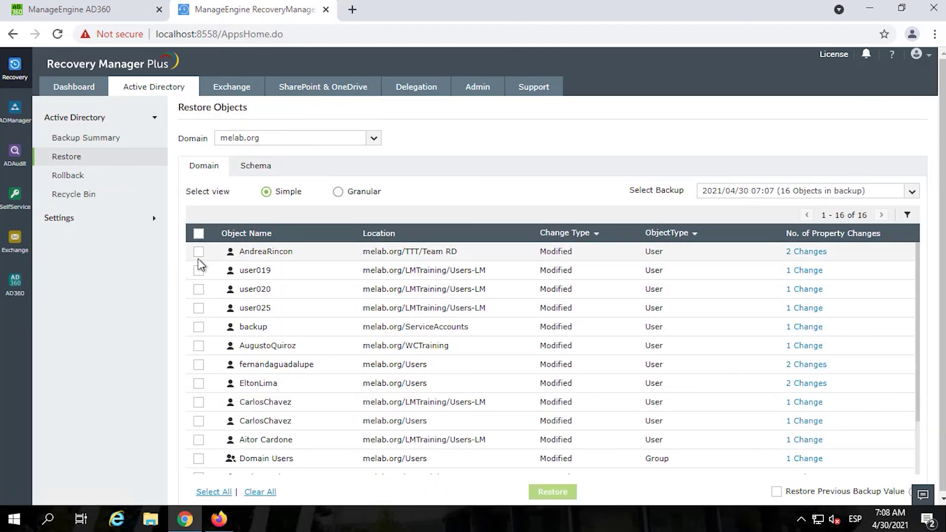
pyautogui.click(338, 193)
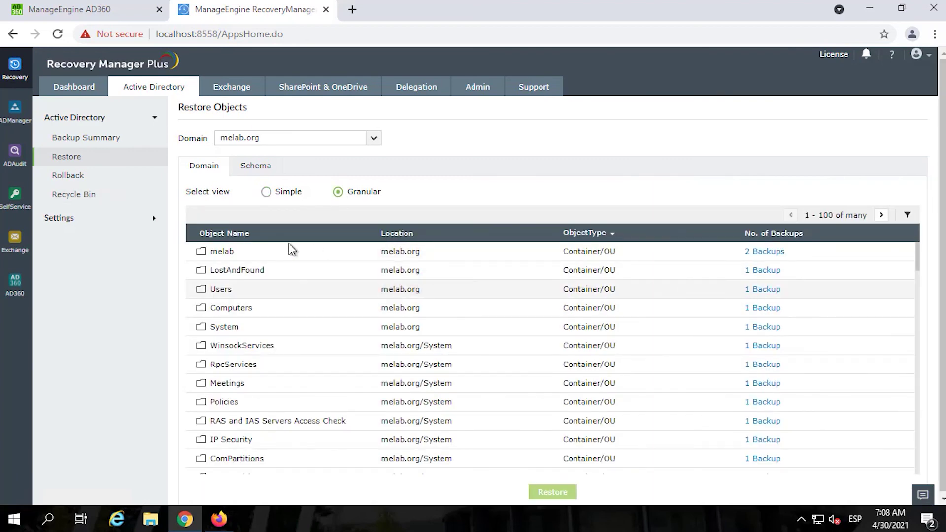
pyautogui.scroll(-5, 271, 320)
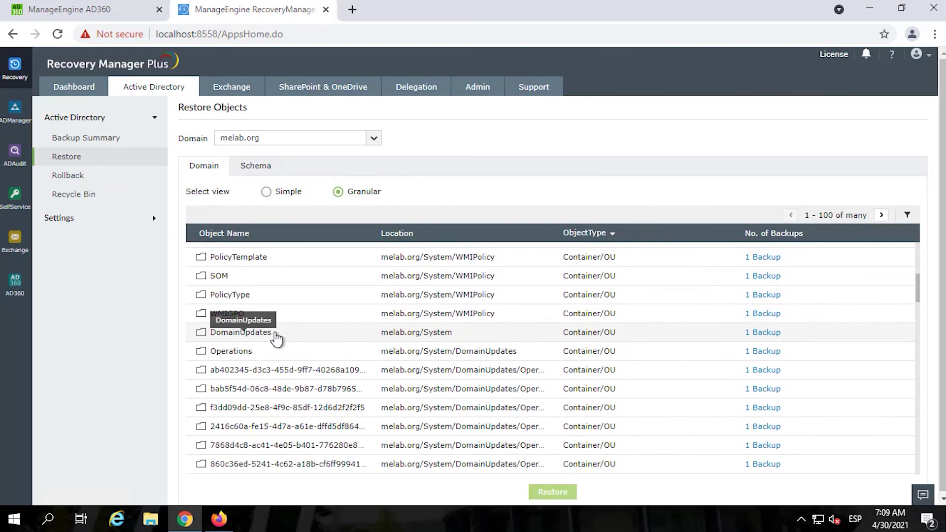
pyautogui.click(765, 275)
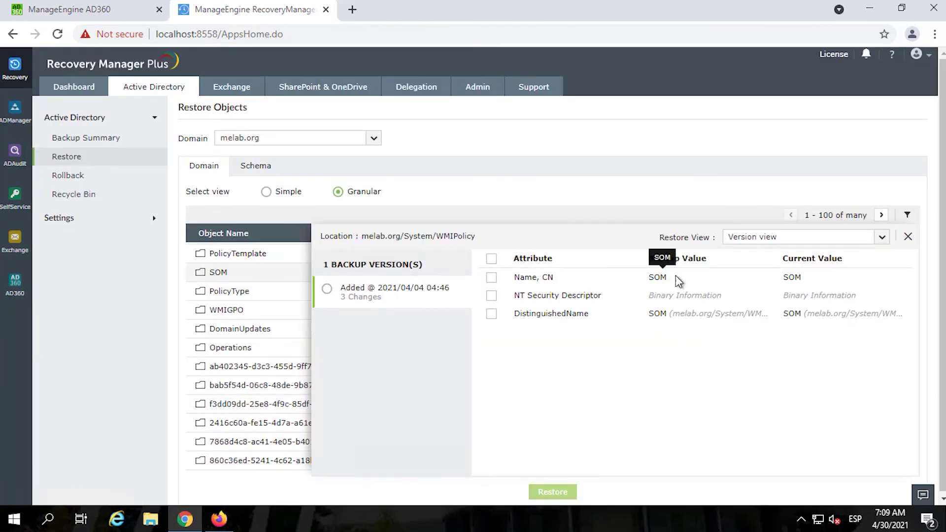
pyautogui.click(327, 290)
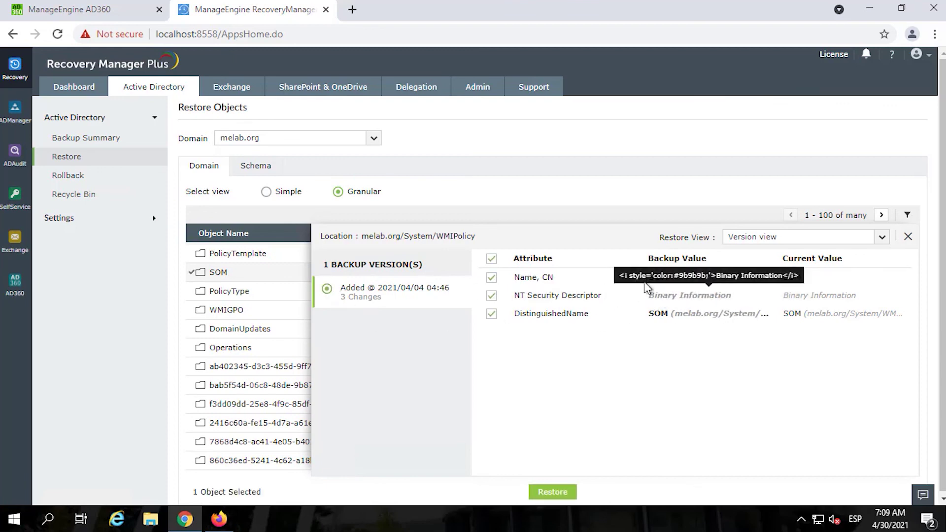
pyautogui.click(571, 490)
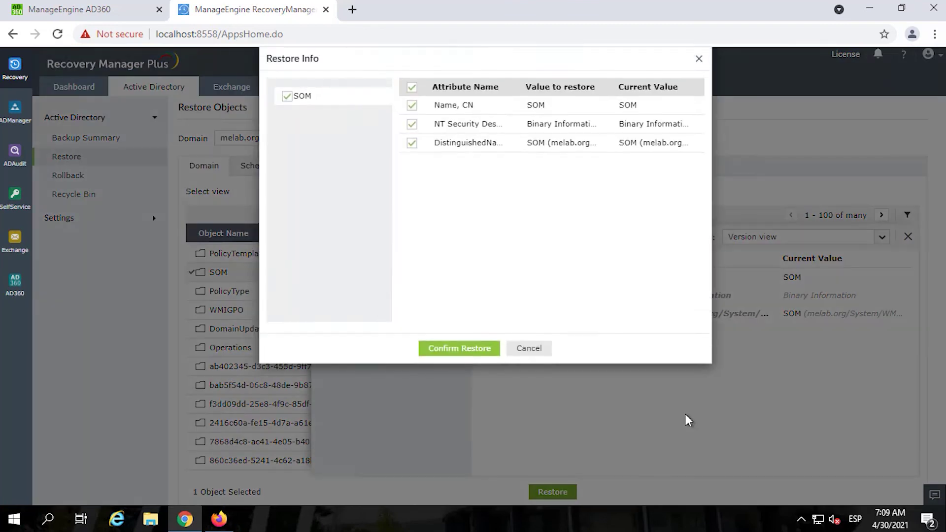
pyautogui.click(462, 350)
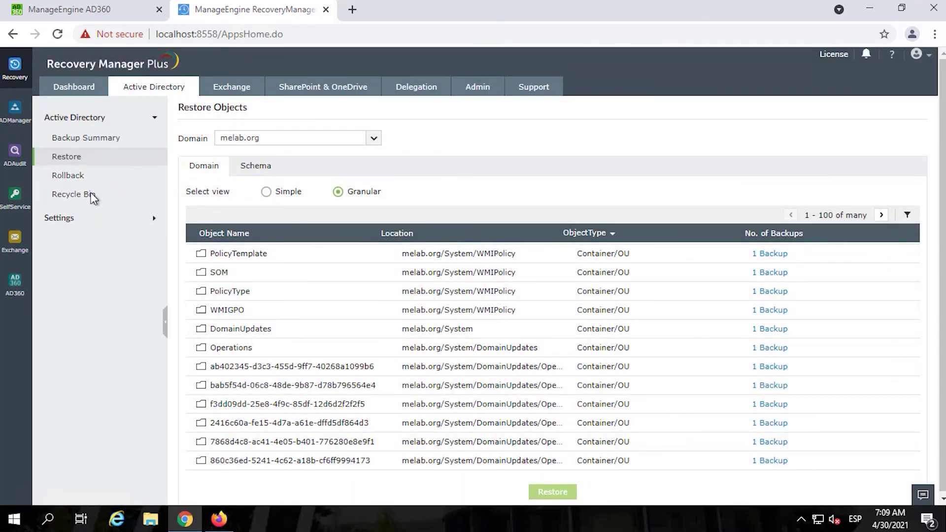
# - Restore two deleted user accounts from the melab.org Recycle Bin, confirming with Yes
pyautogui.click(71, 178)
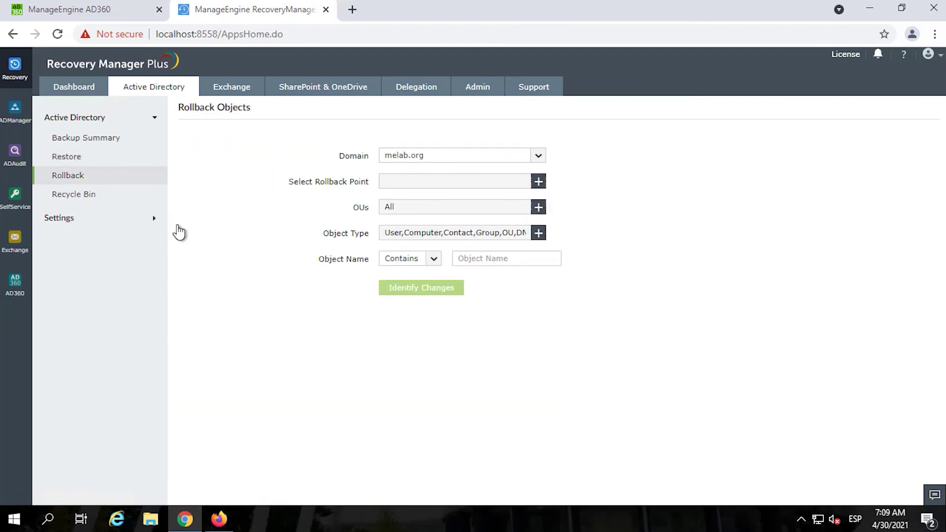
pyautogui.click(67, 195)
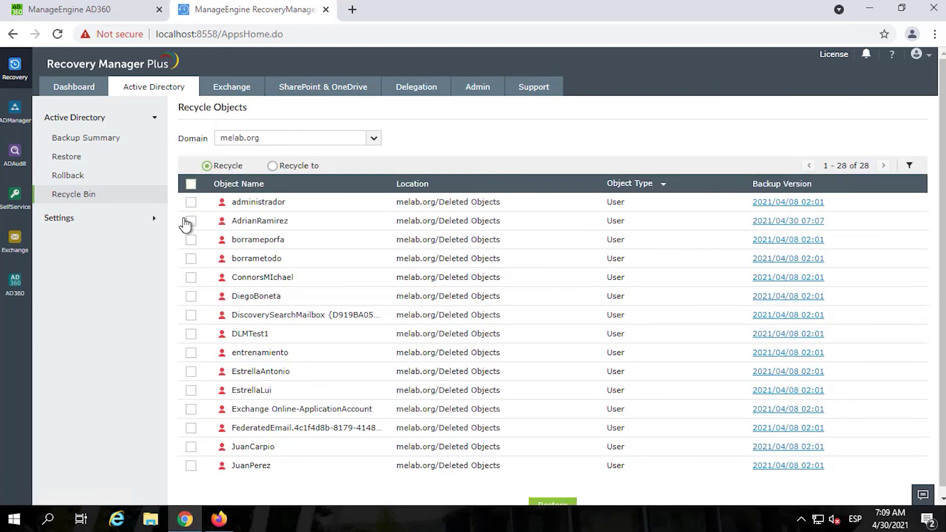
pyautogui.click(191, 221)
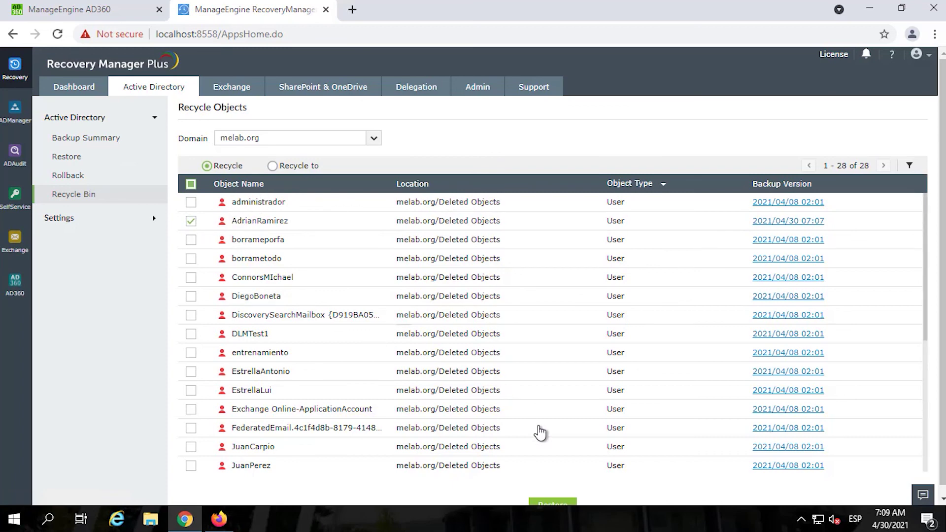
pyautogui.scroll(-4, 555, 412)
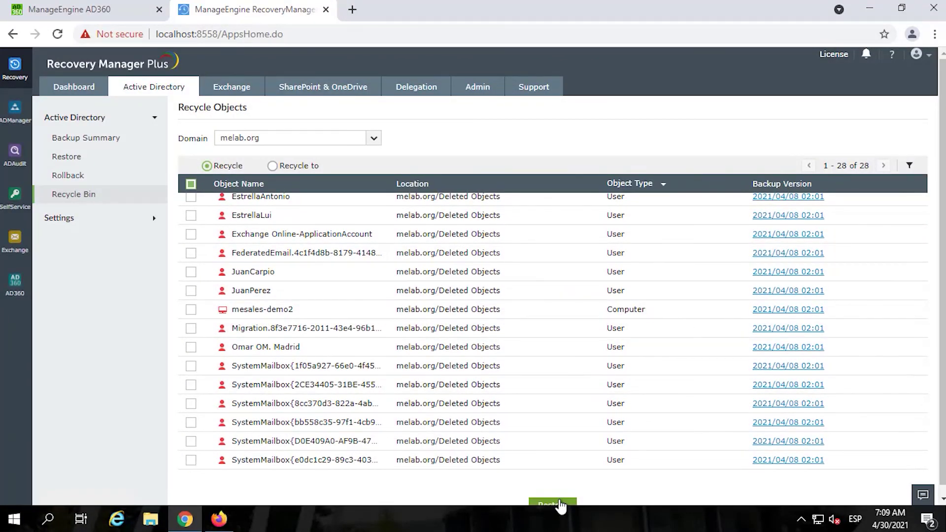
pyautogui.click(191, 290)
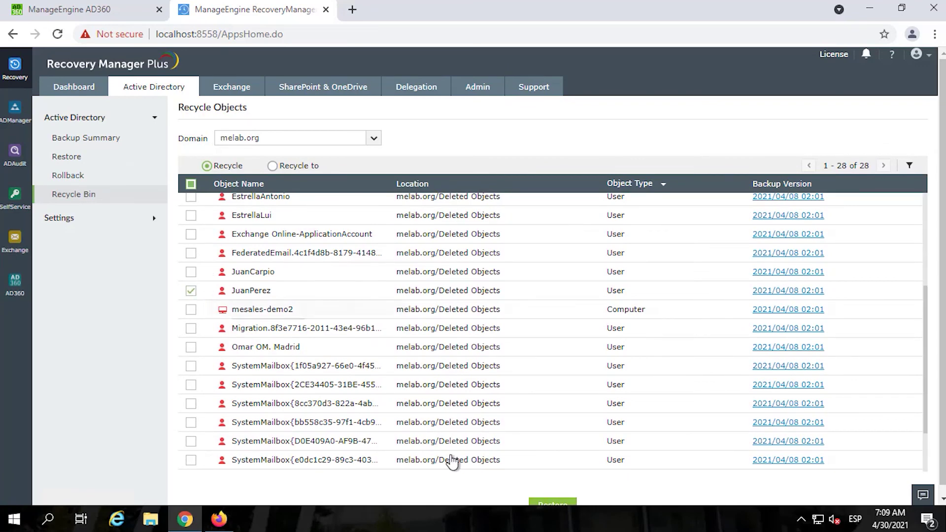
pyautogui.click(552, 503)
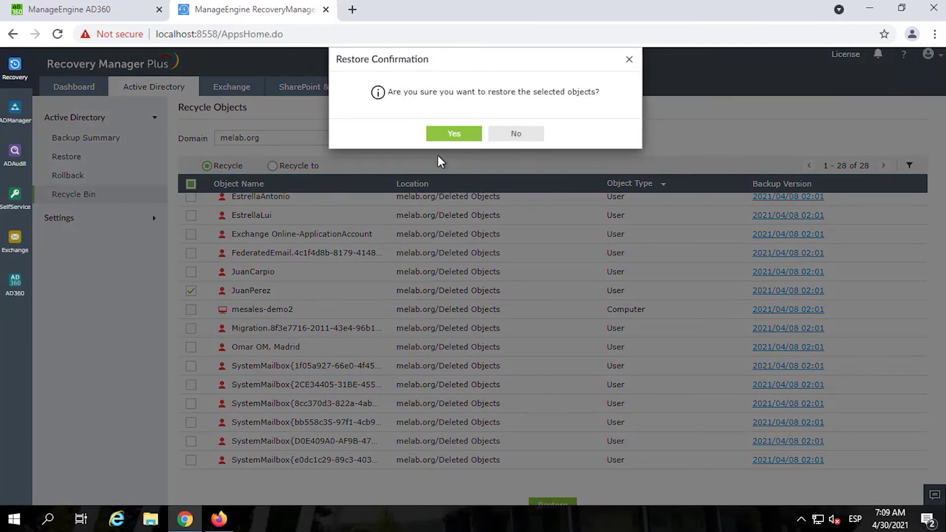
pyautogui.click(450, 137)
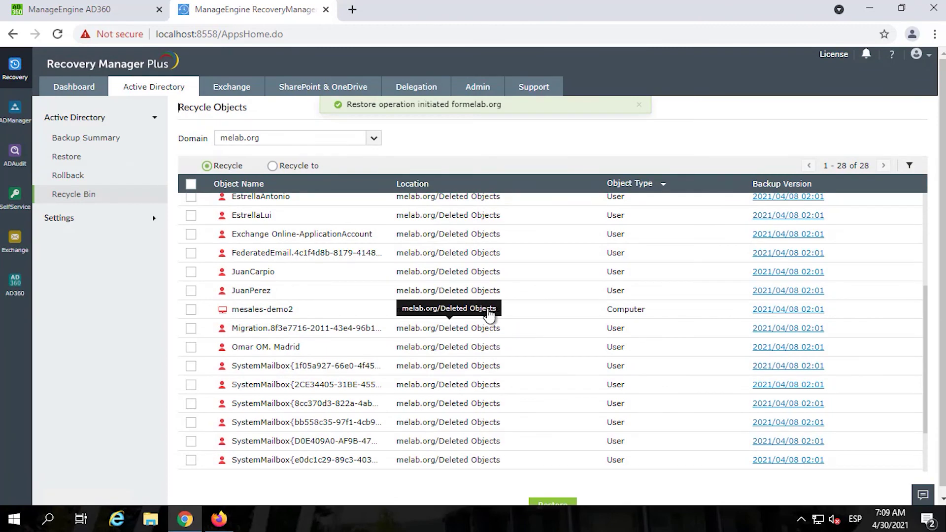
# - Check Exchange backup settings (no tenants configured), SharePoint & OneDrive, then the Delegation technicians list
pyautogui.click(235, 93)
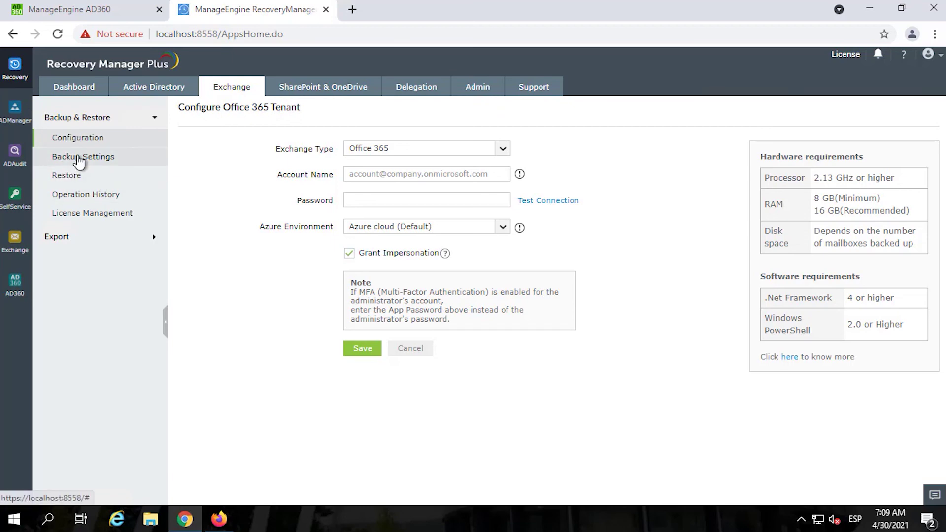
pyautogui.click(79, 157)
pyautogui.click(485, 136)
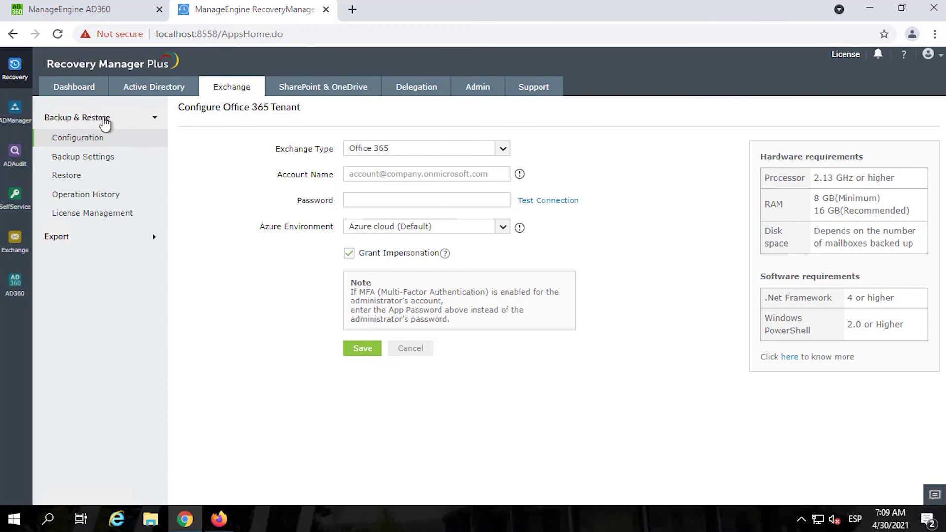
pyautogui.click(307, 93)
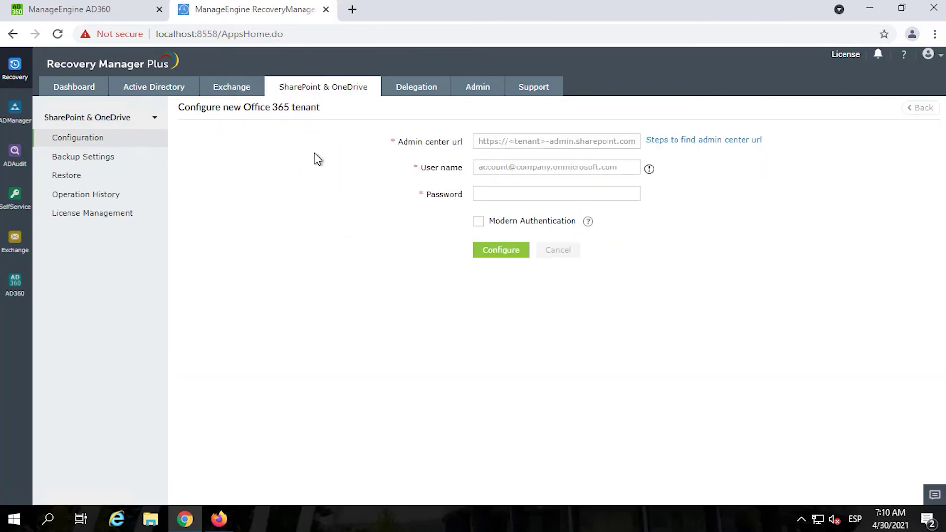
pyautogui.click(419, 92)
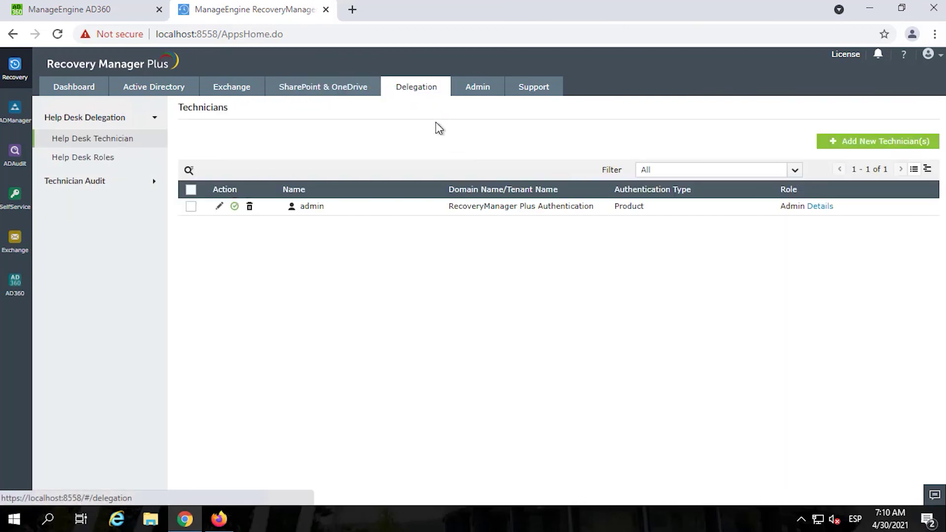